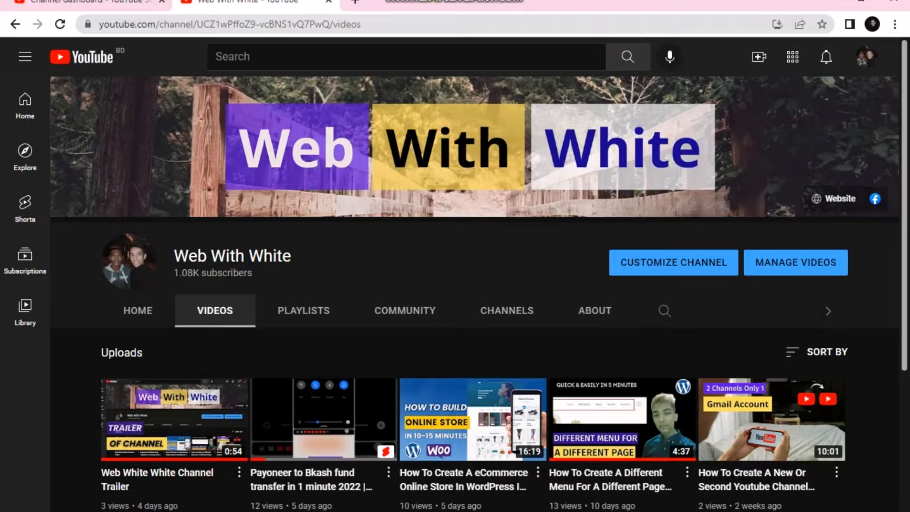
Step: Open a new browser tab and enter me.example.com as the address without loading it
left_click(352, 2)
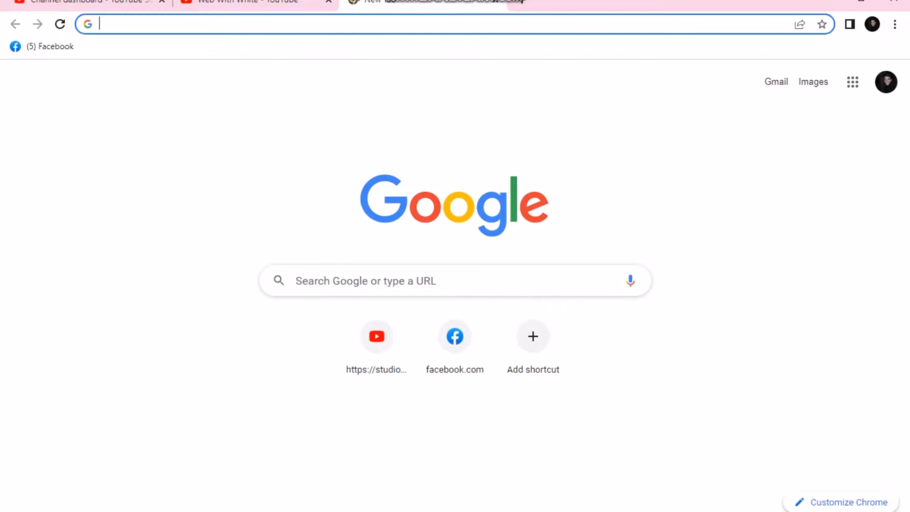
type("me.")
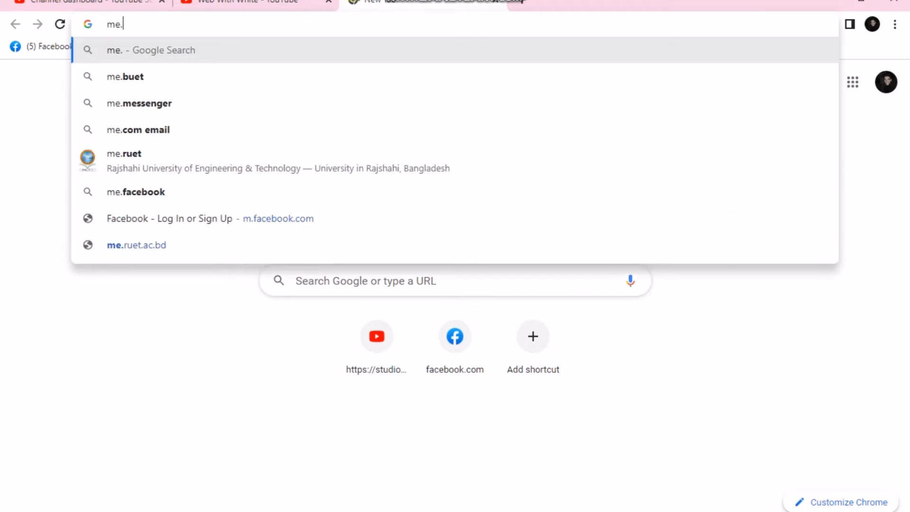
type("examp[l")
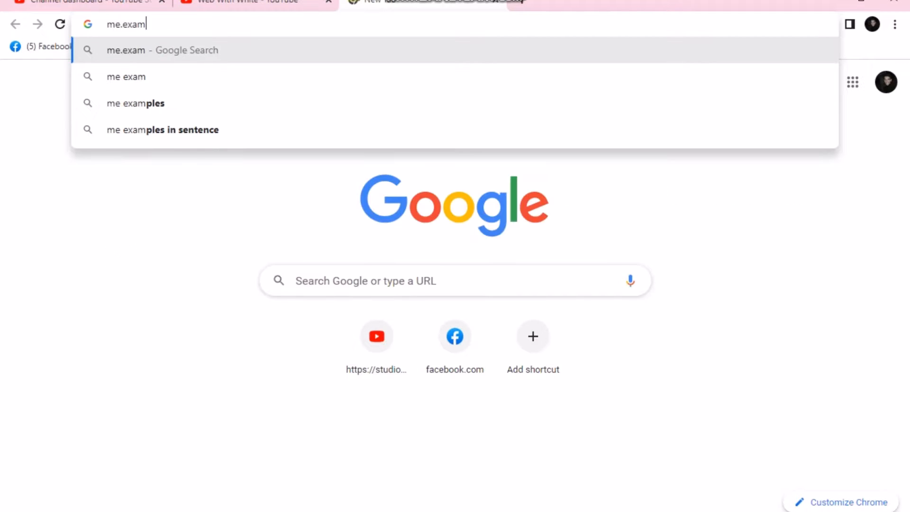
key("BackSpace")
key("BackSpace")
type("le")
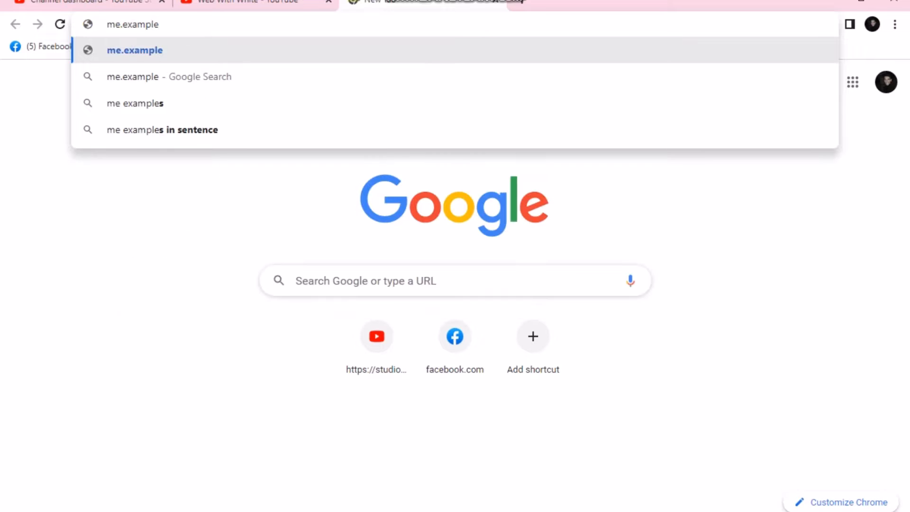
type(".com")
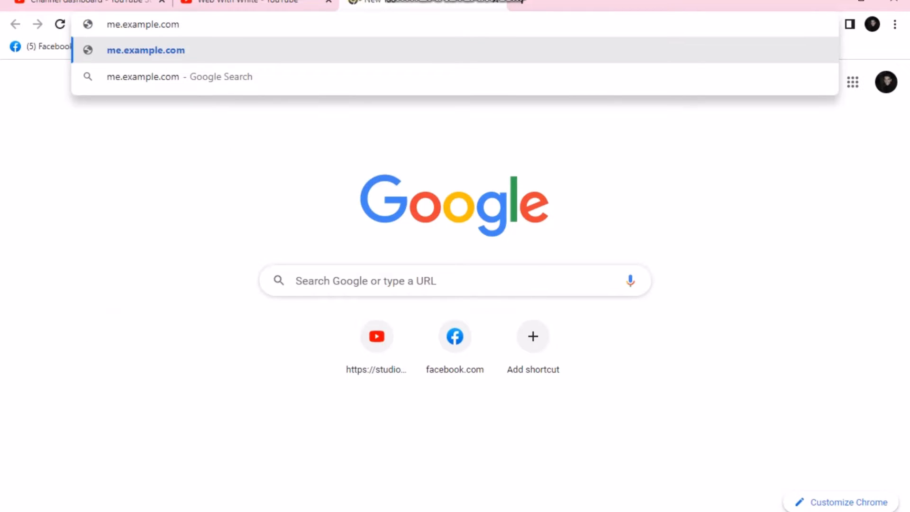
Step: Remove the "example" part from the entered address so it reads me.com, without loading it
left_click(122, 23)
mouse_move(122, 23)
left_mouse_down()
mouse_move(109, 23)
mouse_move(163, 21)
mouse_move(124, 28)
left_mouse_up()
left_click(164, 23)
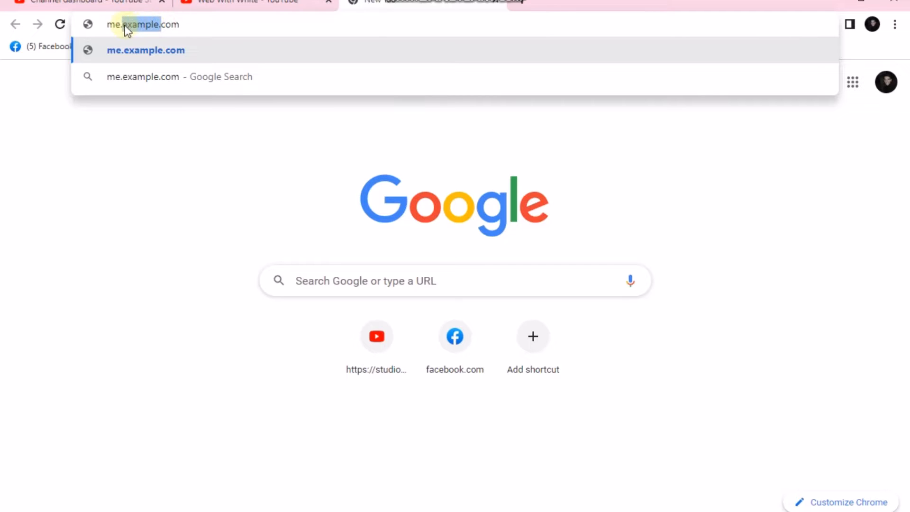
key("BackSpace")
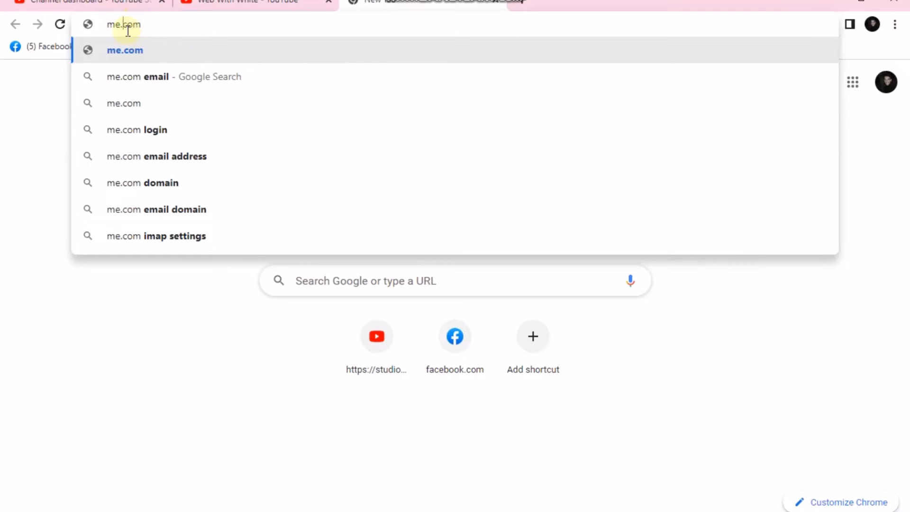
left_click(39, 113)
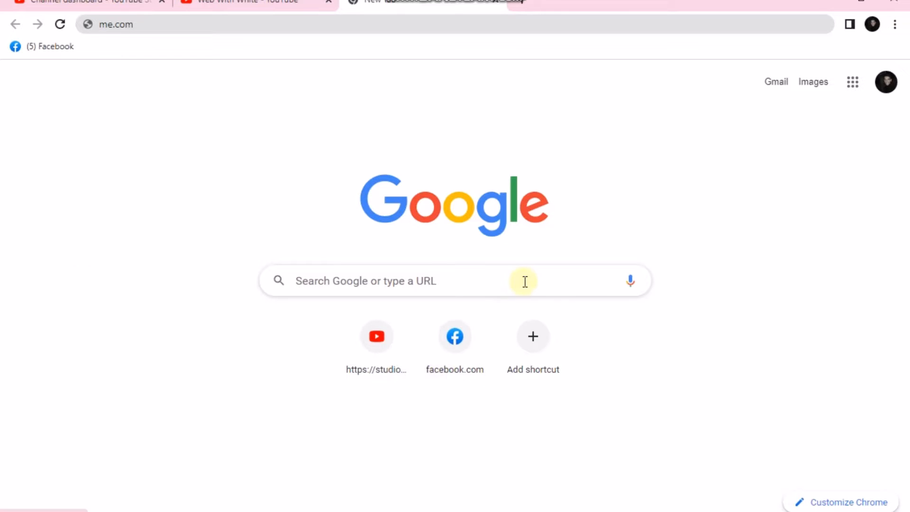
Step: Go to Blogger from the Google apps and stay on its reading list
left_click(853, 88)
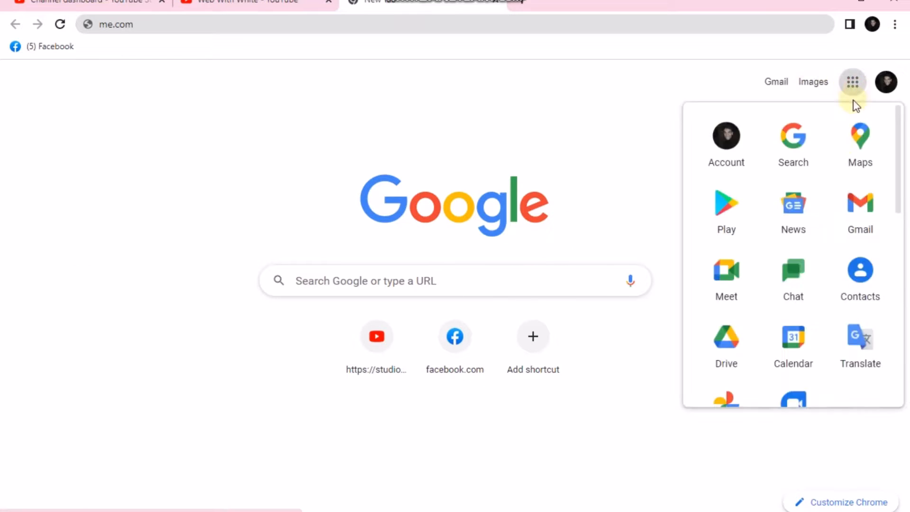
scroll(828, 237, "down", 5)
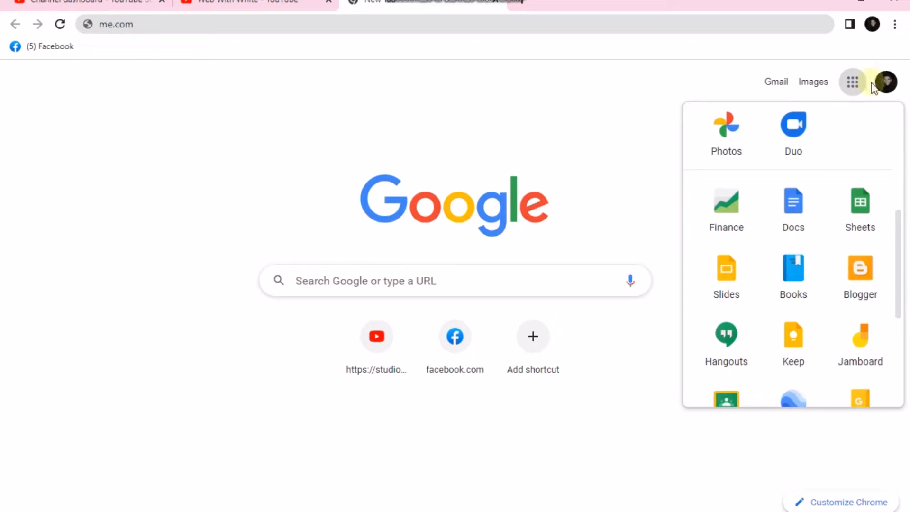
scroll(823, 236, "down", 1)
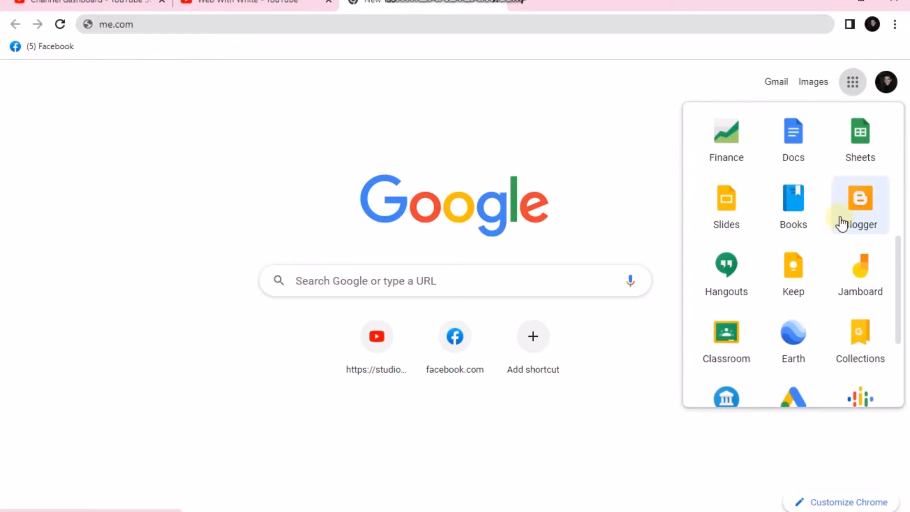
left_click(841, 223)
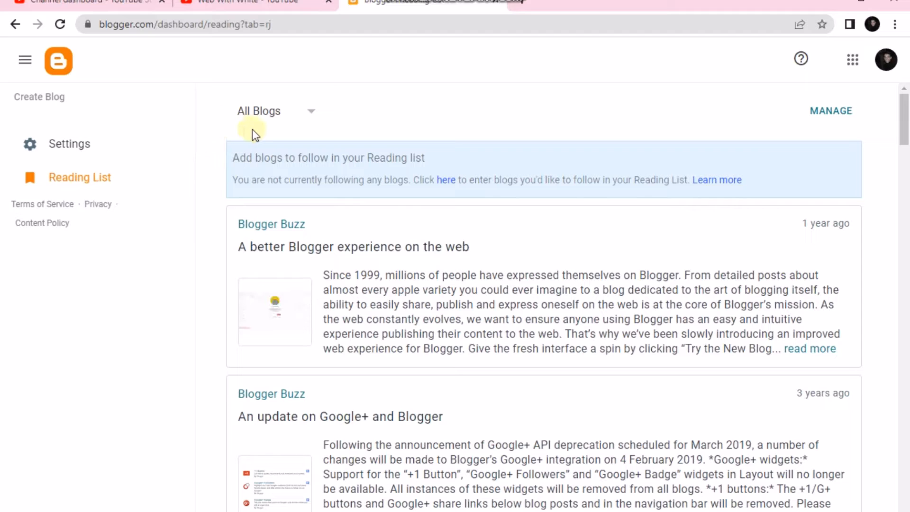
left_click(67, 189)
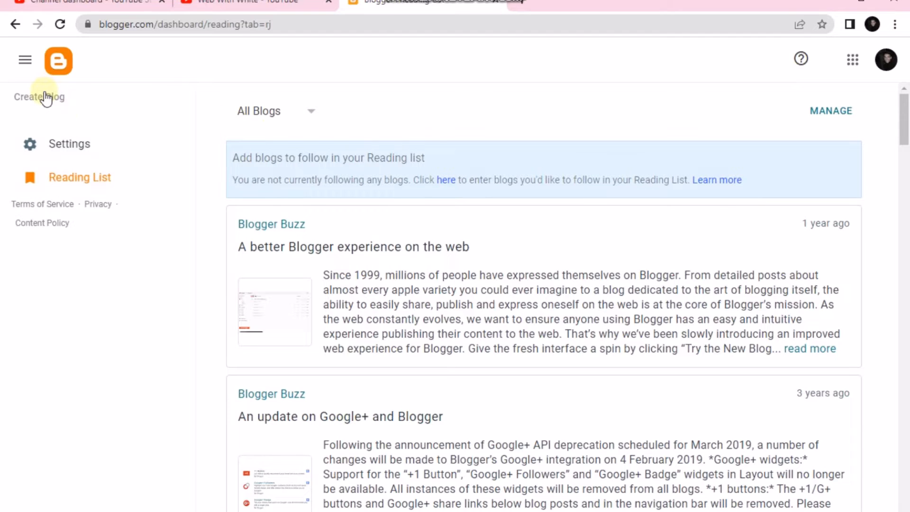
Step: Start creating a blog titled "My Football Discussion Website" and proceed to choosing its URL
left_click(46, 96)
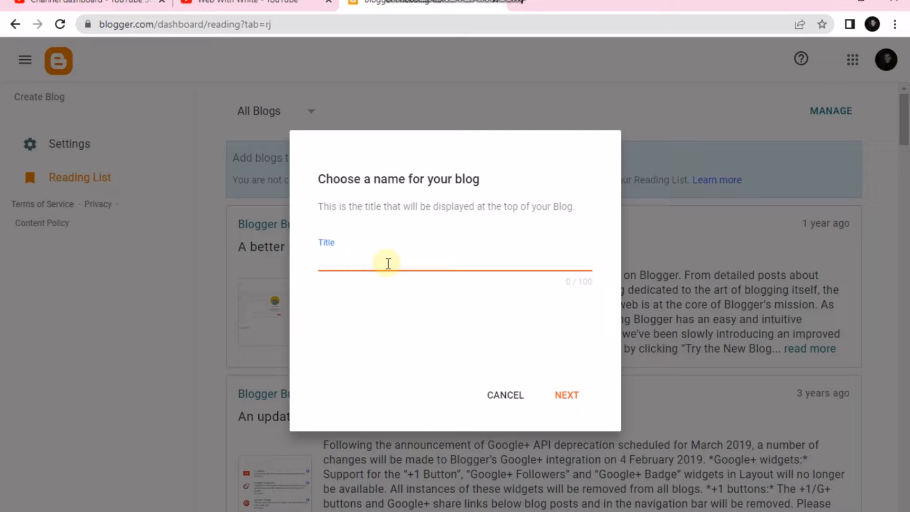
type("My Football ")
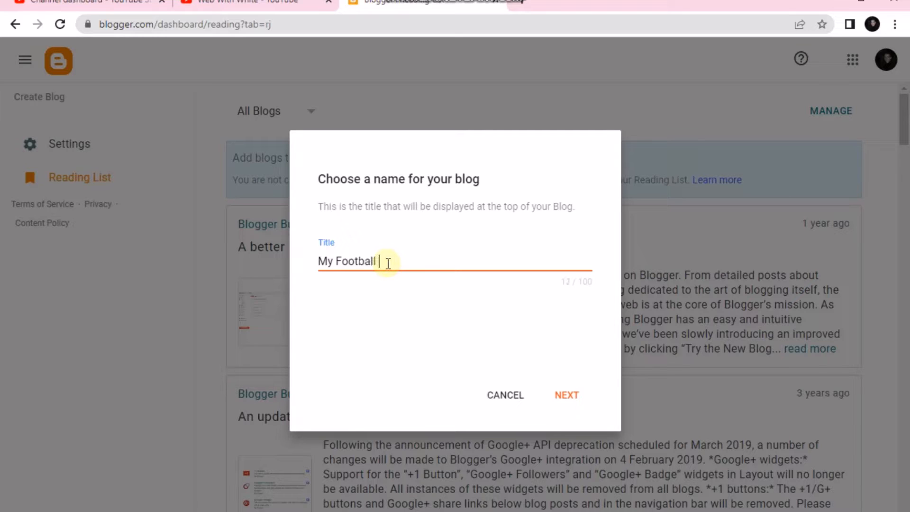
type("Disc")
key("BackSpace")
key("BackSpace")
type("iscussion Website")
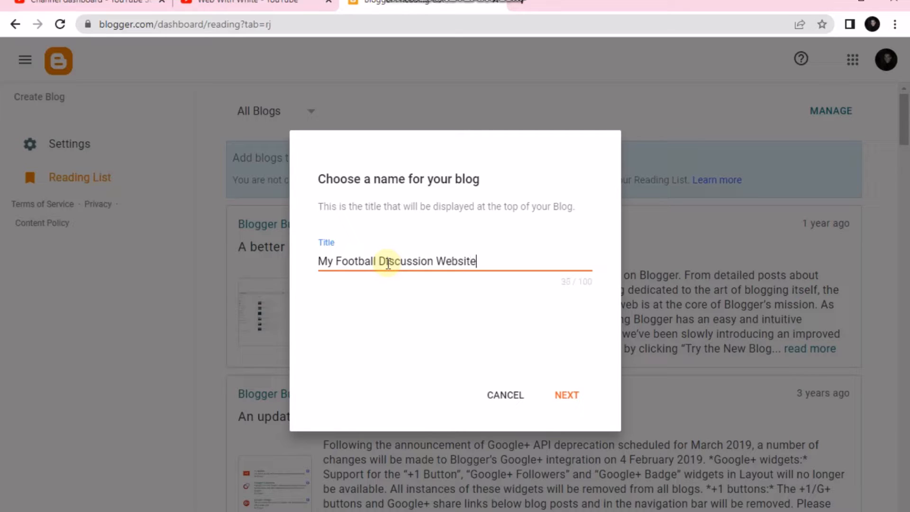
left_click(569, 402)
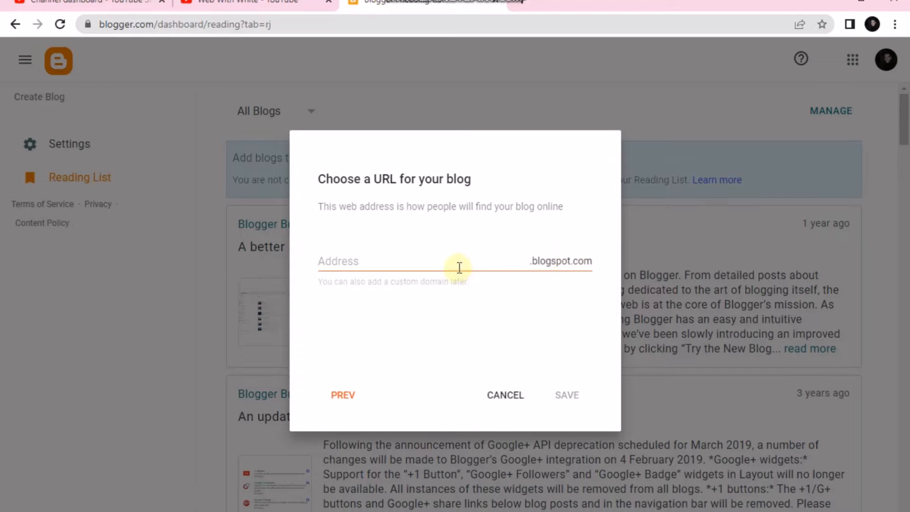
Step: Enter mysoccersite as the new blog's blogspot.com address
left_click(460, 267)
type("my")
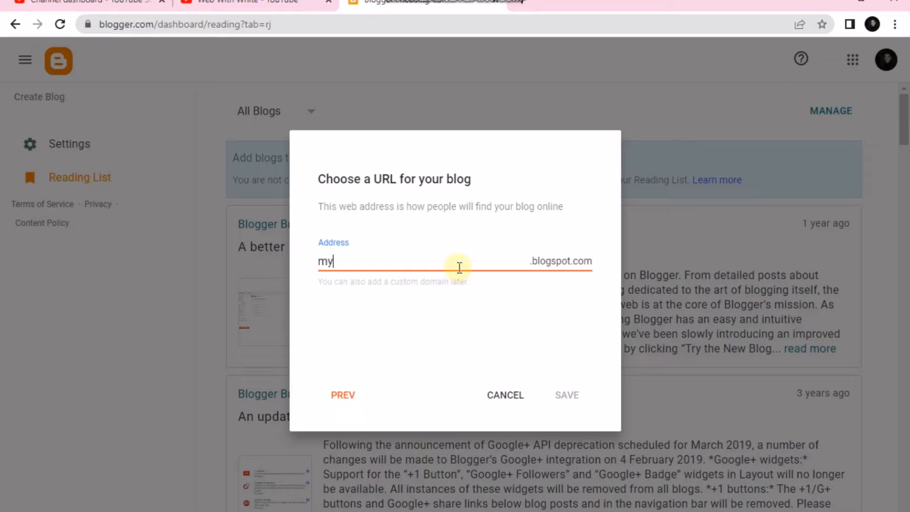
type("soccerw")
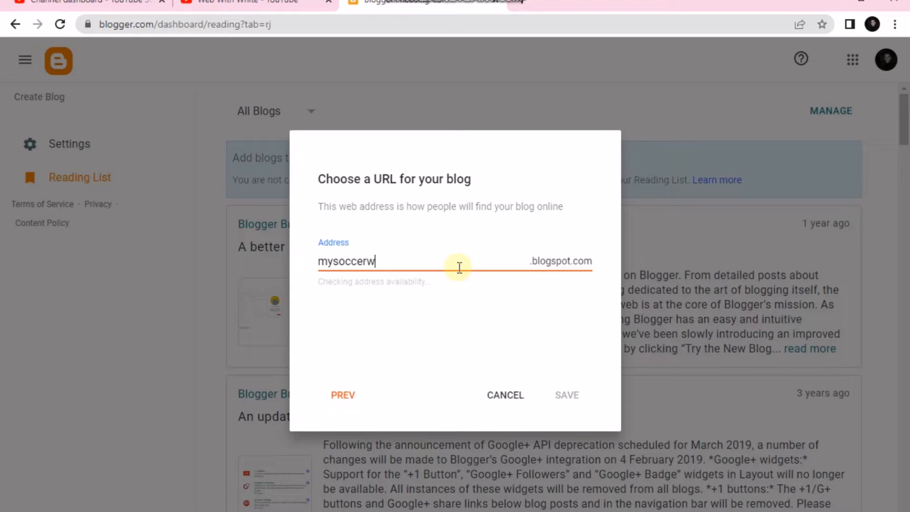
key("BackSpace")
type("site")
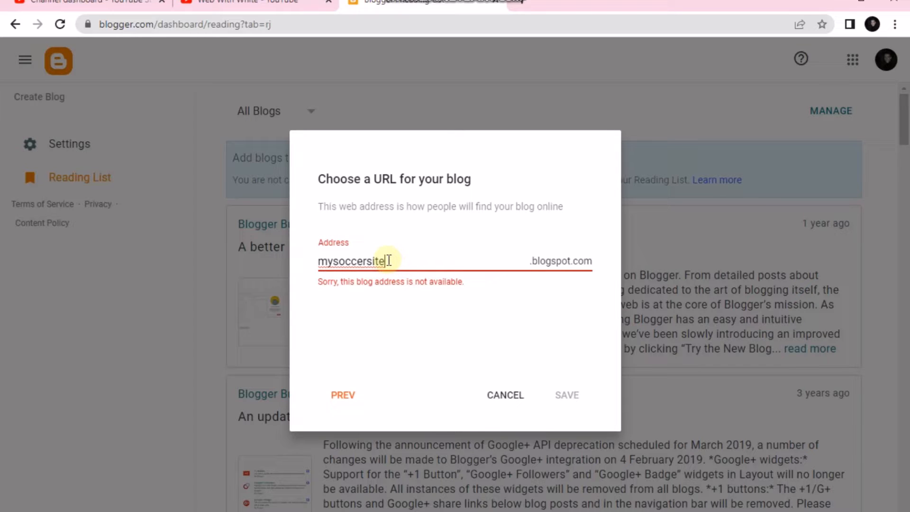
Step: Copy the blog address, visit mysoccersite.blogpost.com in a new tab to look at the existing site, and close that tab
left_click_drag(385, 260, 319, 260)
key("ctrl+c")
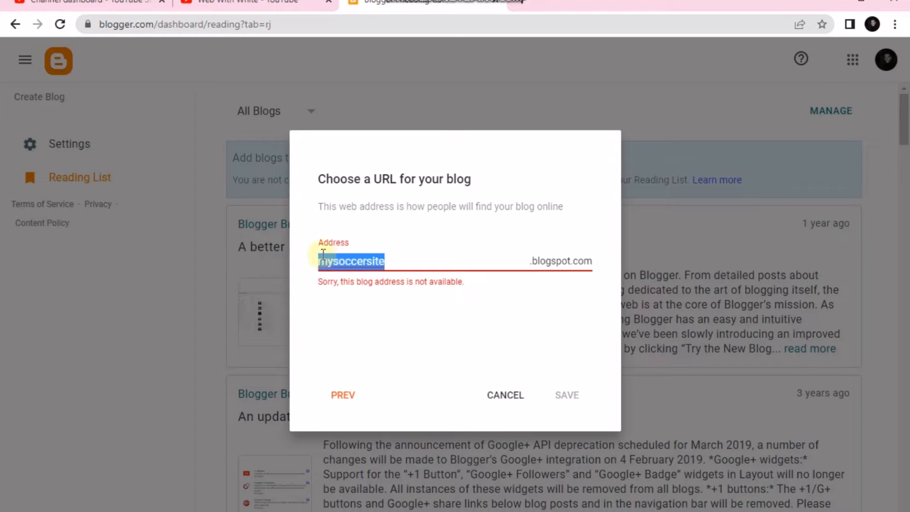
left_click(526, 3)
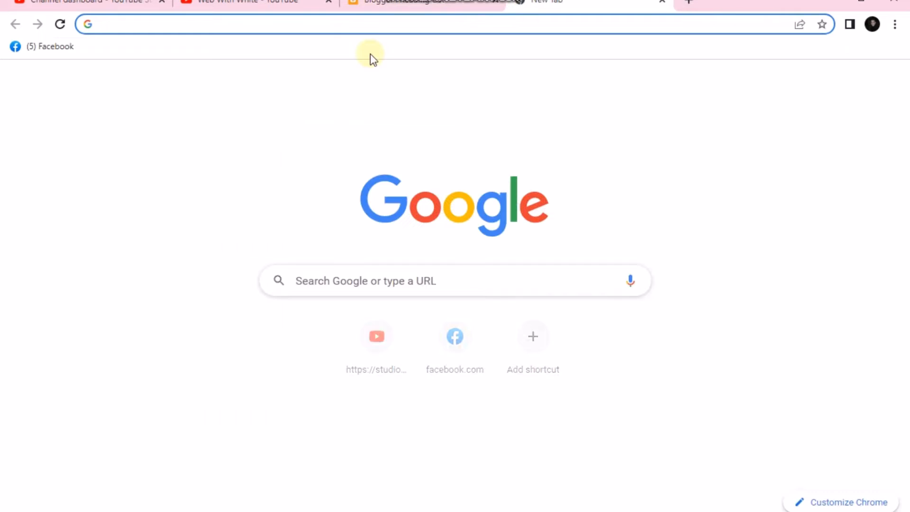
key("ctrl+v")
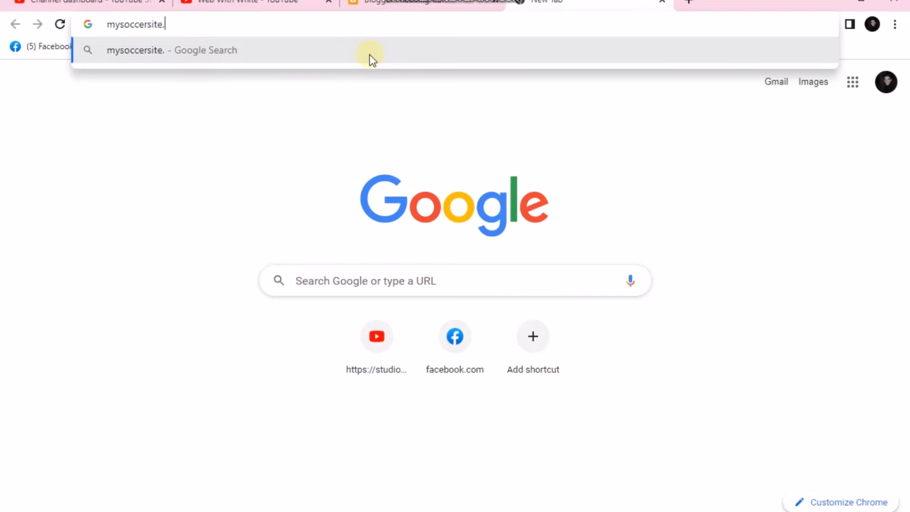
type(".blog")
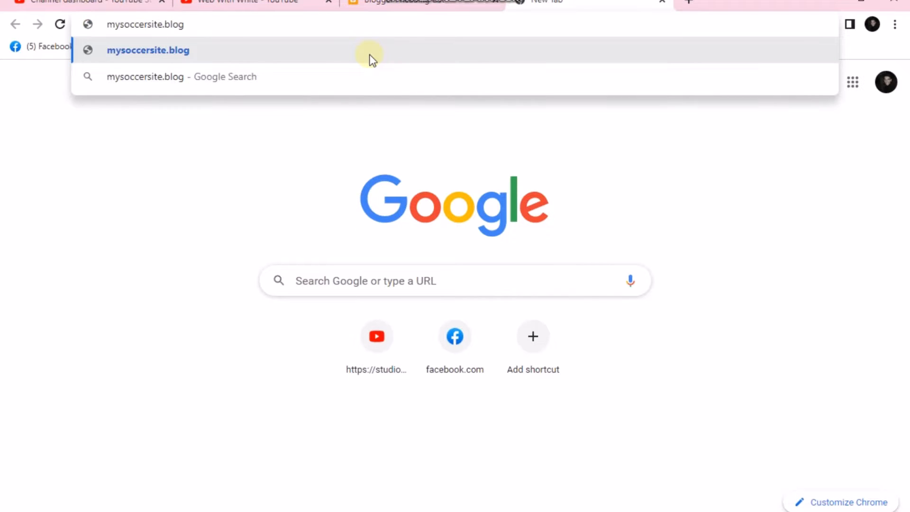
type("post.com")
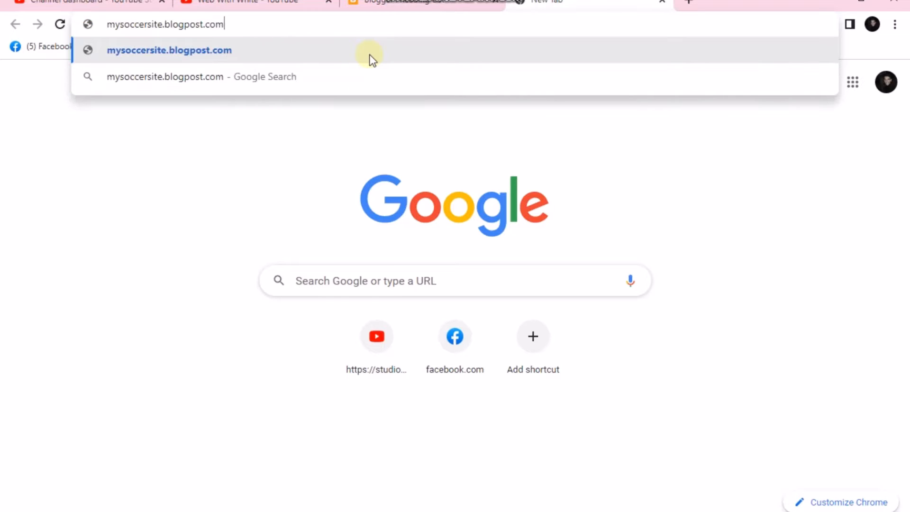
key("Return")
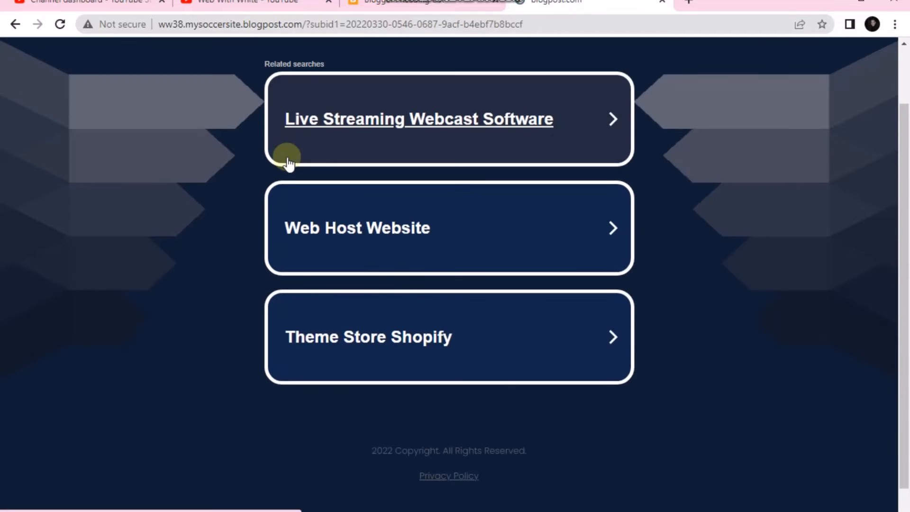
scroll(284, 202, "up", 1)
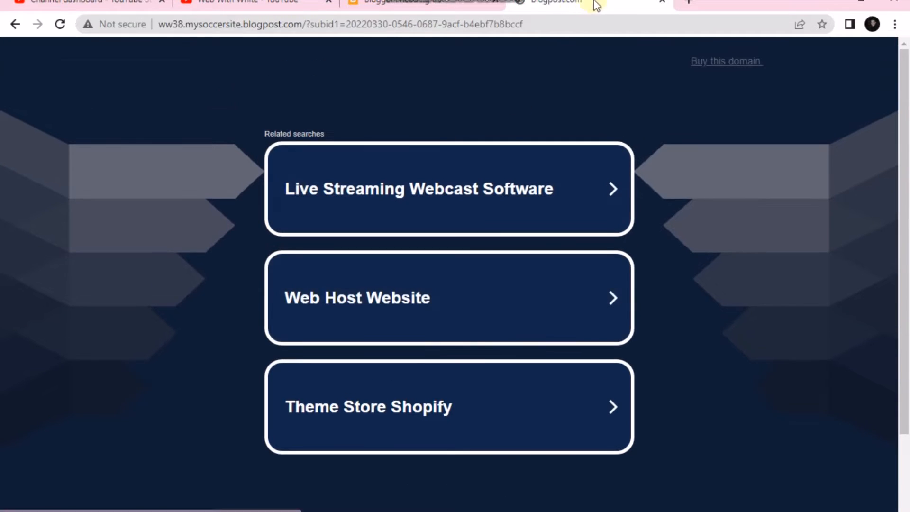
left_click(662, 2)
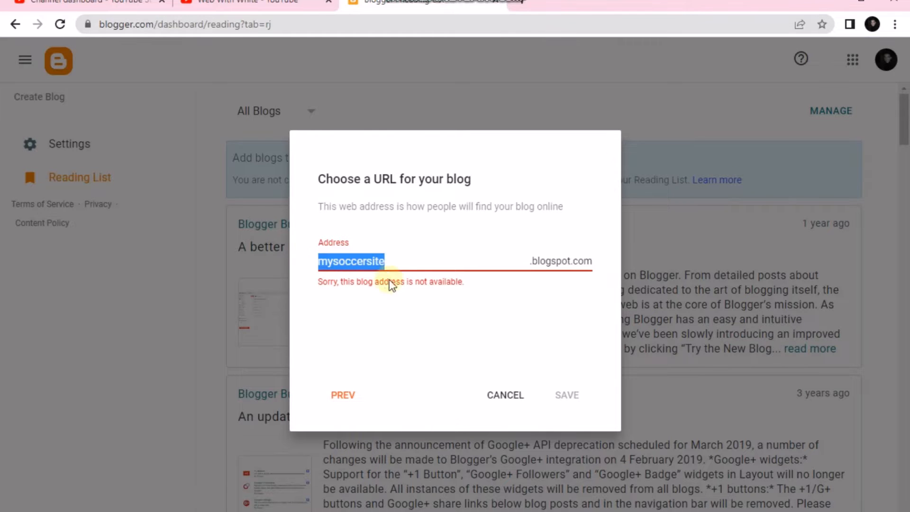
Step: Extend the blog address to mysoccersite7 and save the new blog
left_click(397, 261)
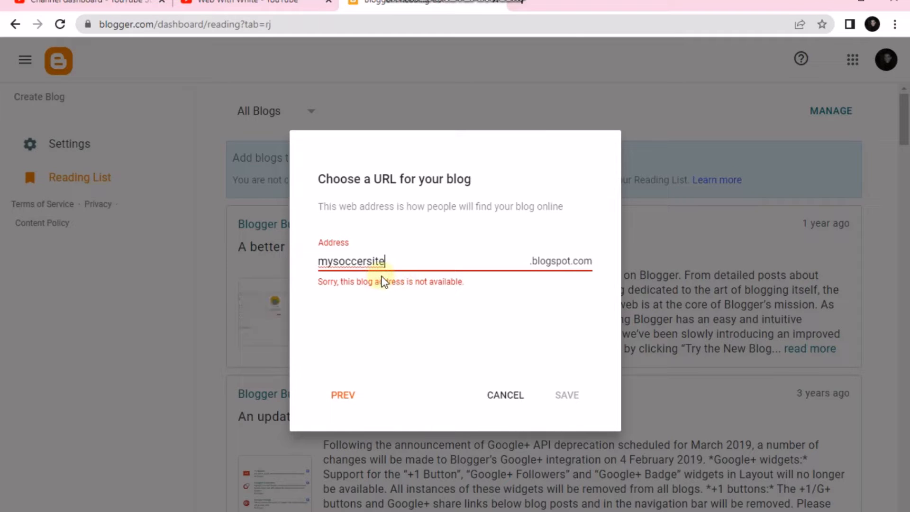
type("7")
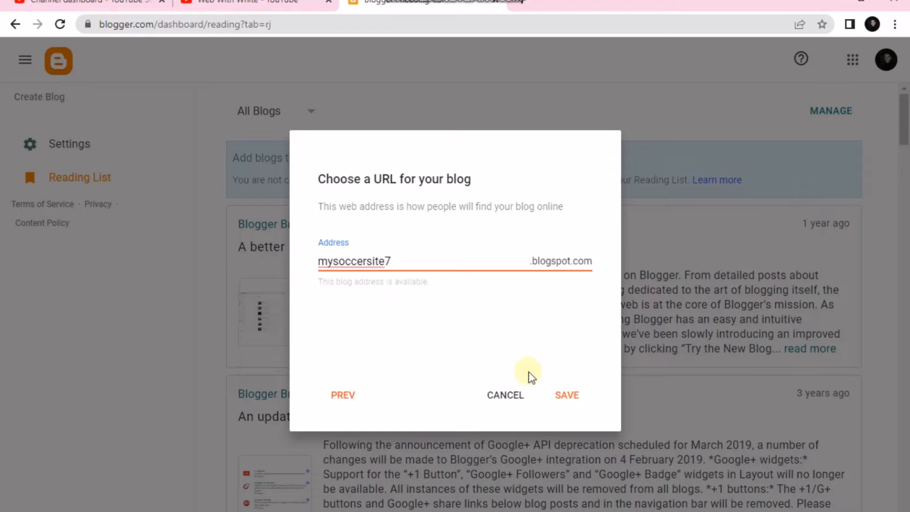
left_click(558, 393)
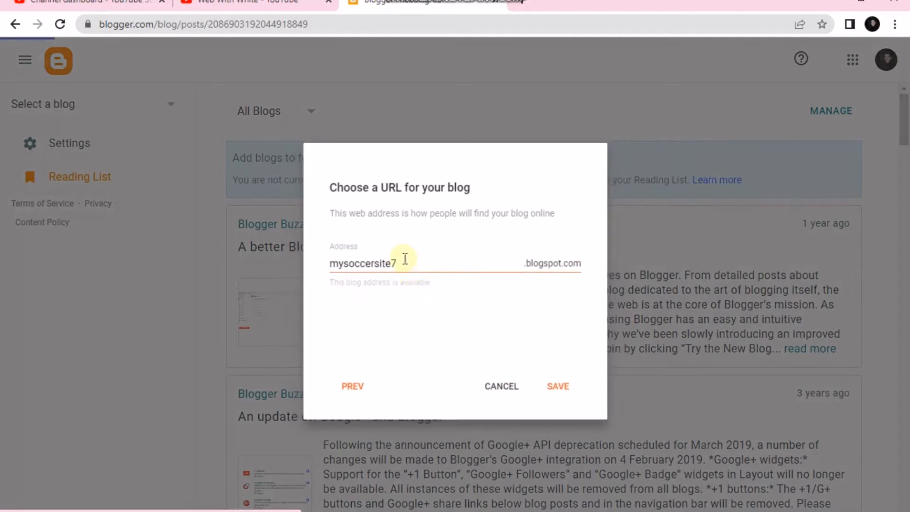
Step: View the new blog's live site, and open and close its side menu
scroll(72, 327, "down", 2)
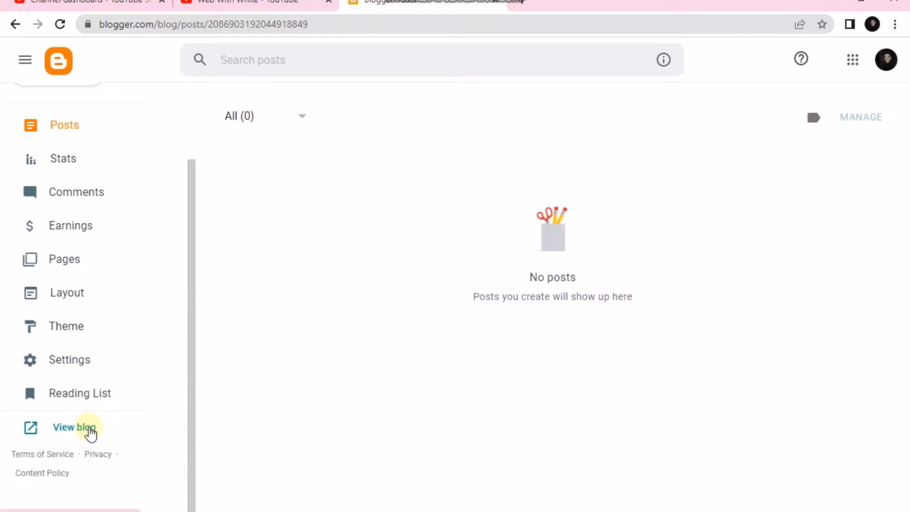
left_click(89, 430)
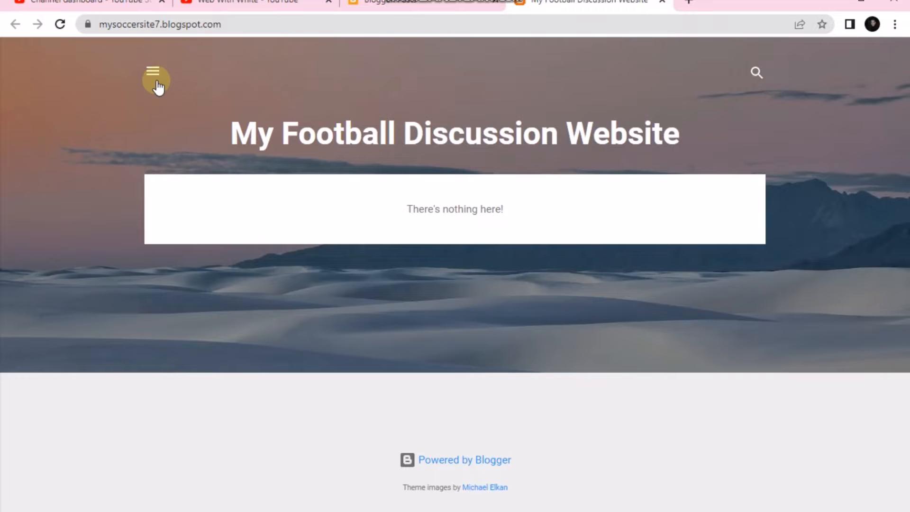
left_click(153, 72)
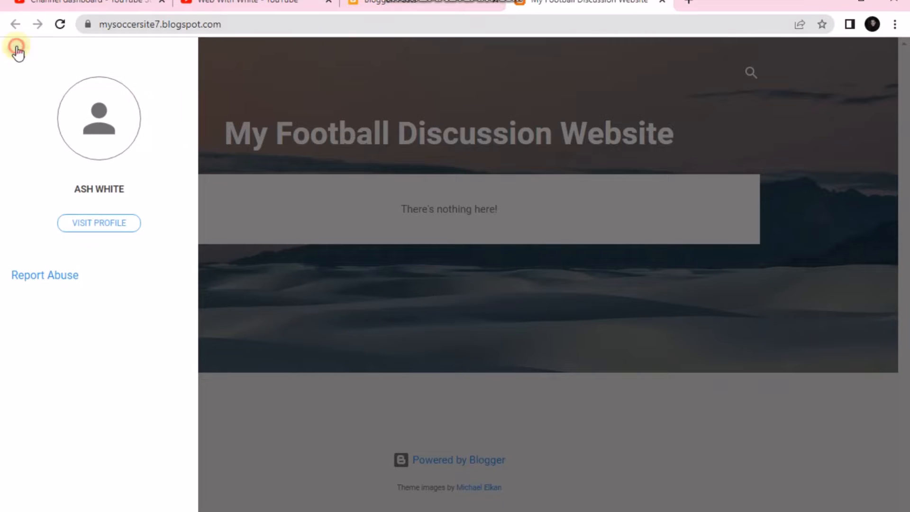
left_click(18, 53)
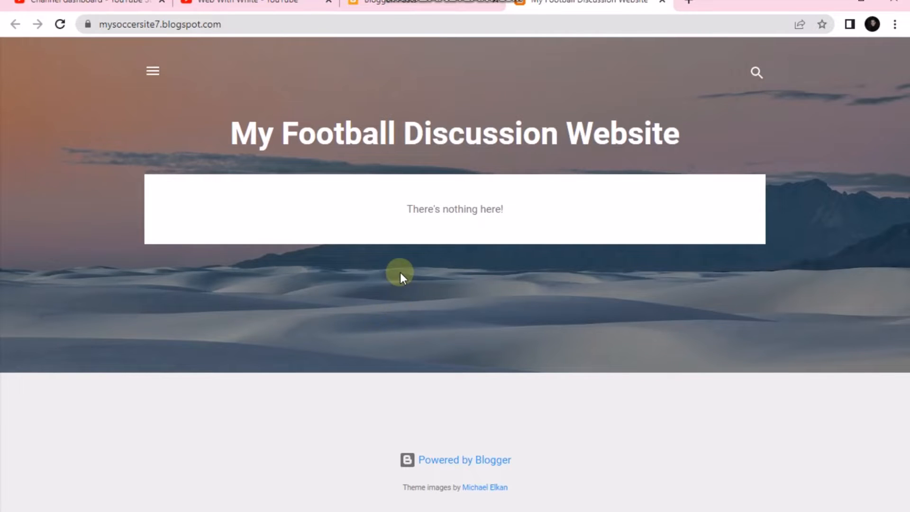
Step: Return to the Blogger dashboard of My Football Discussion Website and open the blog's settings
left_click(379, 4)
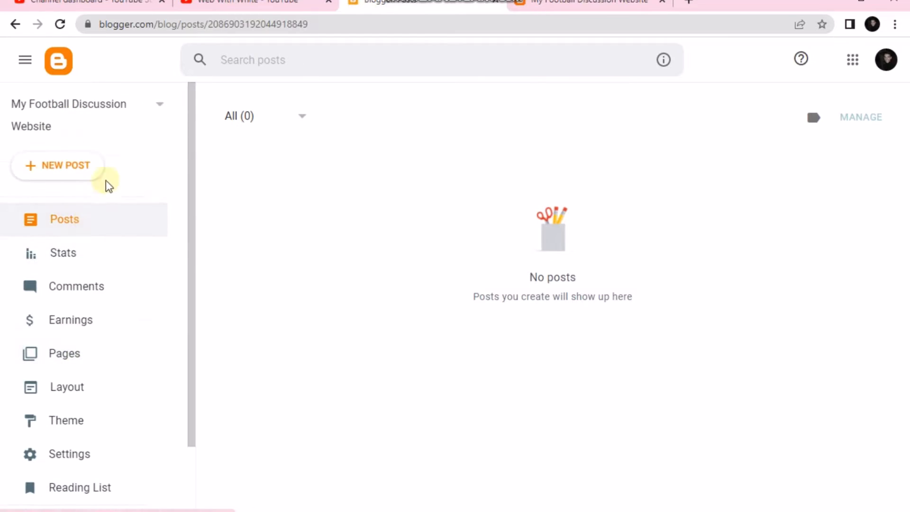
scroll(98, 205, "down", 2)
scroll(89, 368, "up", 2)
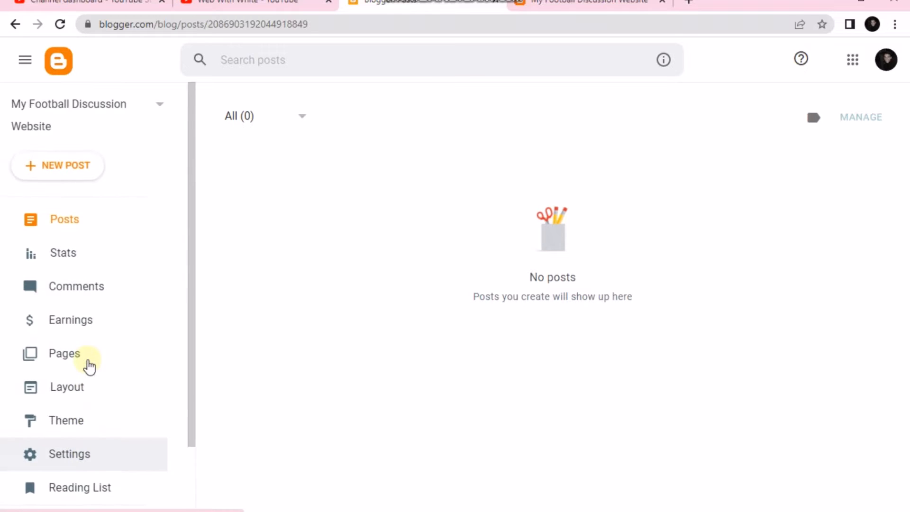
scroll(90, 234, "down", 2)
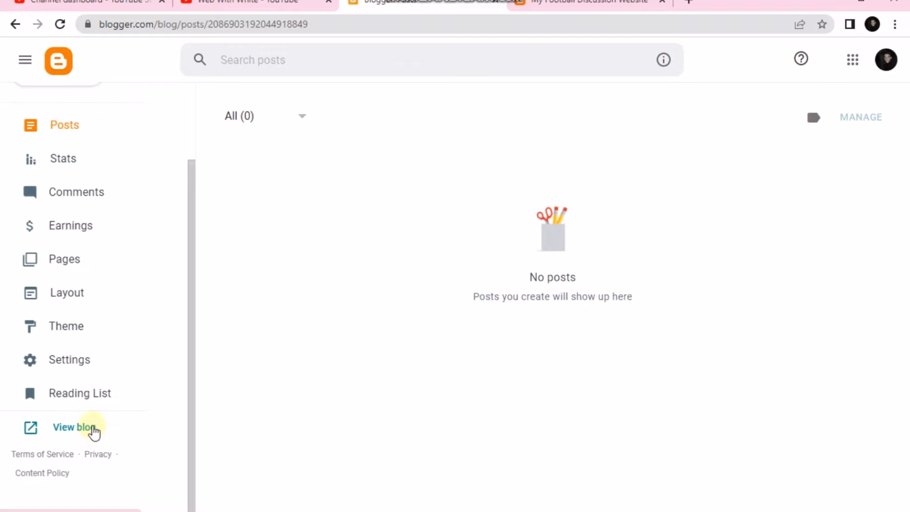
left_click(85, 360)
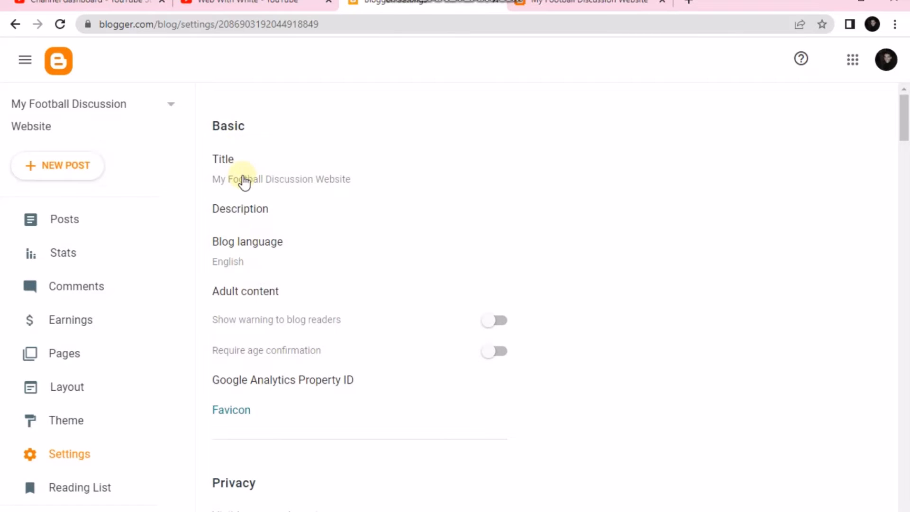
Step: Open the blog description for editing and close it without entering any text
left_click(247, 209)
left_click(368, 264)
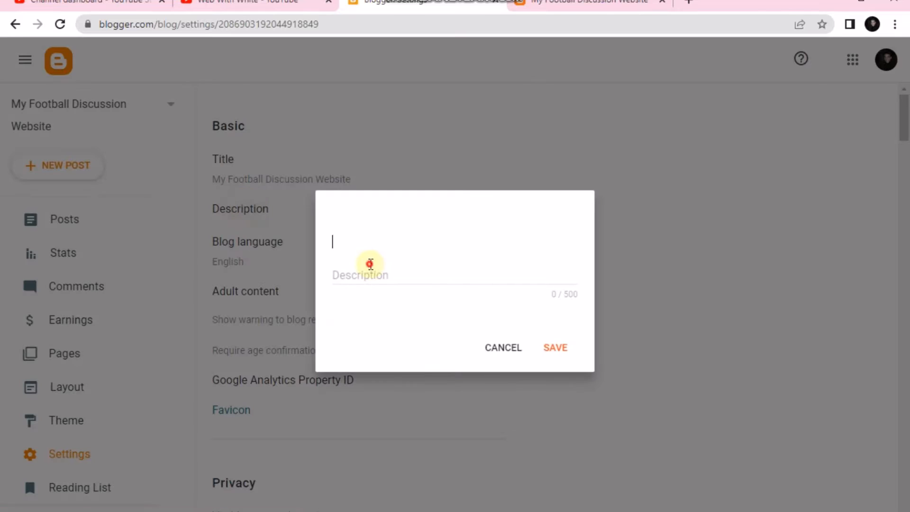
left_click(511, 349)
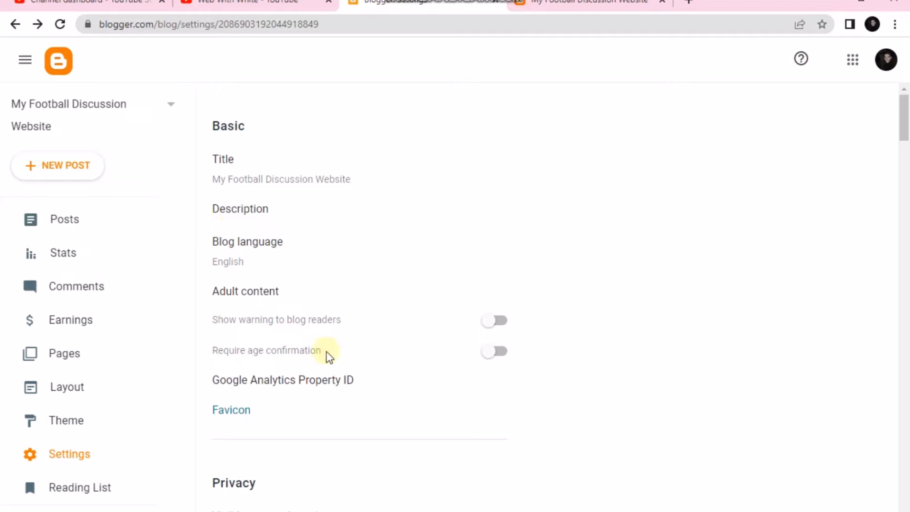
Step: View the blog's favicon upload page and close it without choosing a file
scroll(325, 358, "down", 4)
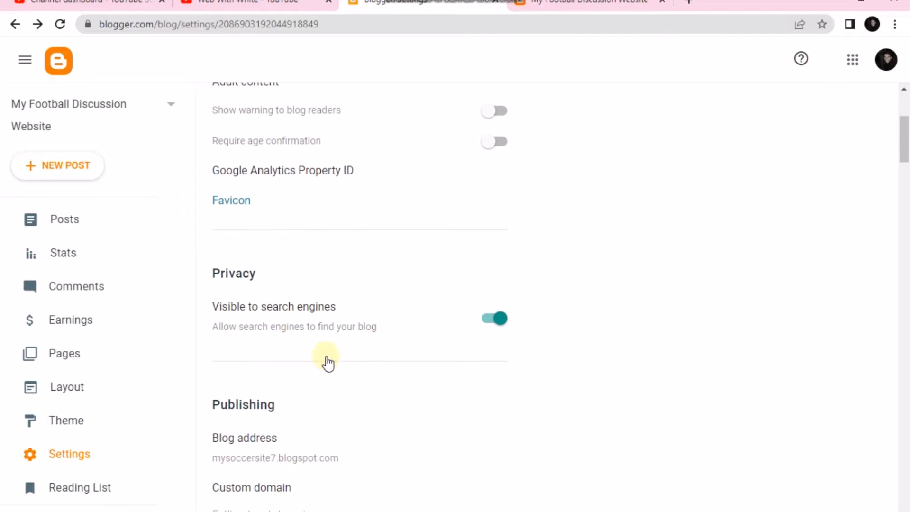
left_click(231, 205)
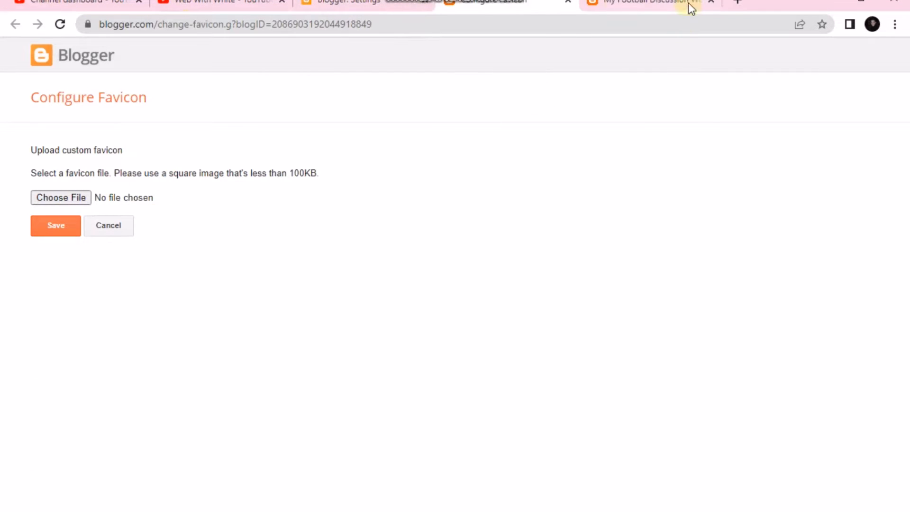
left_click(569, 3)
Step: Open the custom domain setting under Publishing and cancel it without entering a domain
scroll(322, 383, "down", 6)
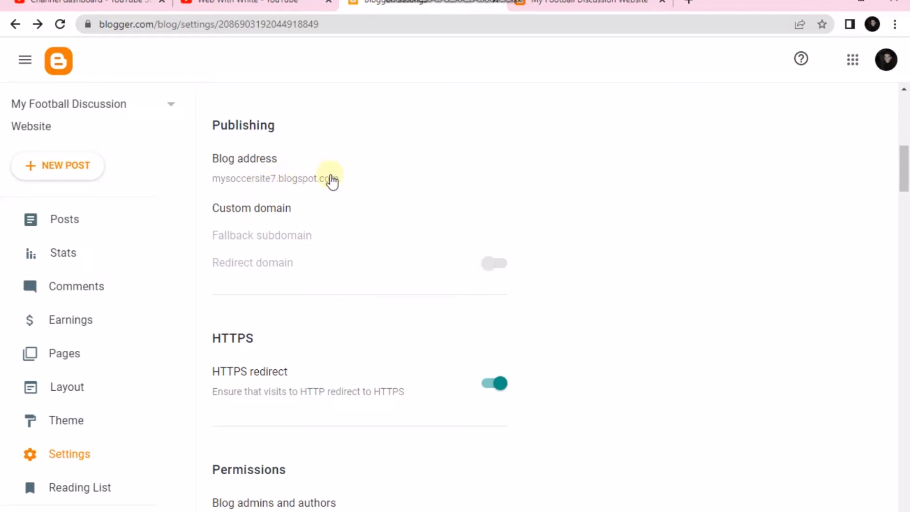
left_click(255, 211)
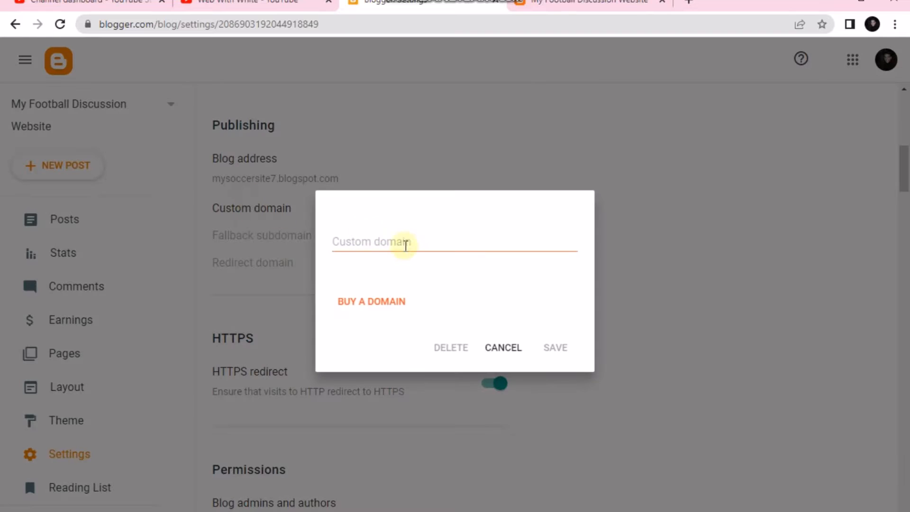
left_click(406, 243)
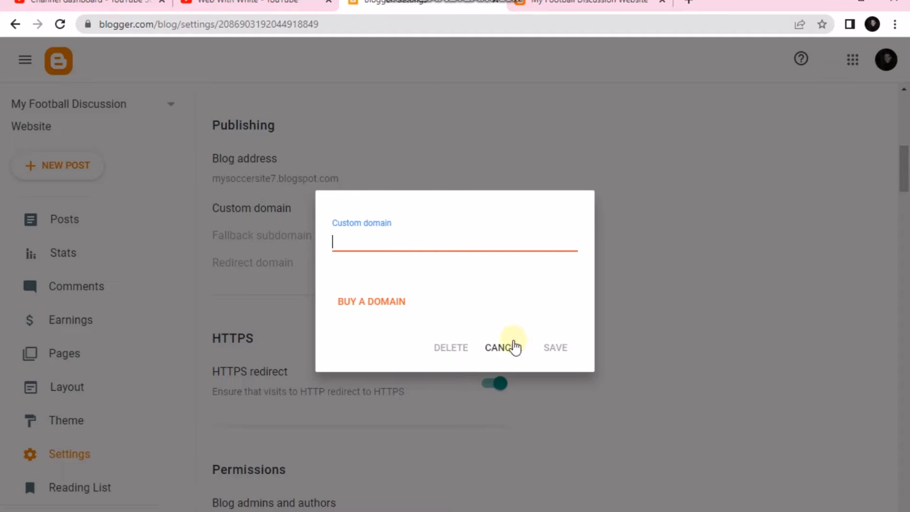
left_click(515, 347)
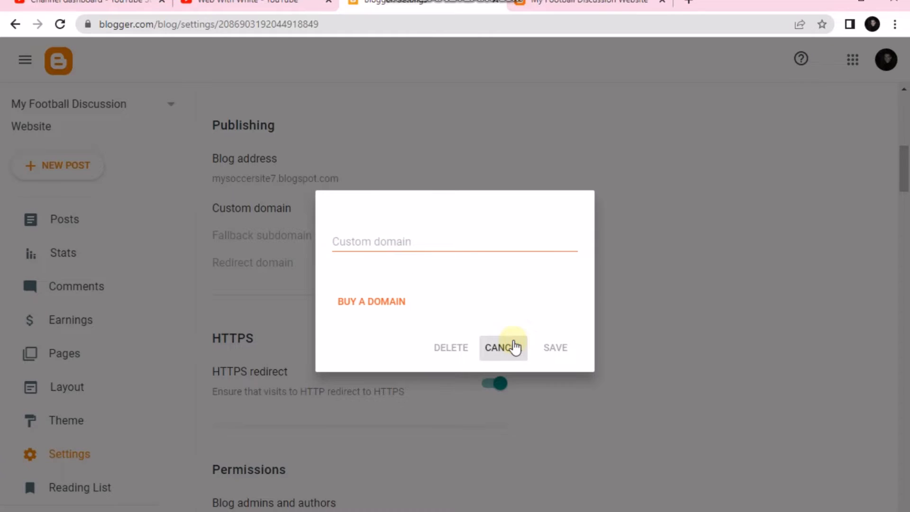
left_click(514, 348)
Step: Examine the remaining blog settings, from publishing and permissions through comments, email, crawlers and indexing, monetization and site feed
scroll(328, 287, "up", 2)
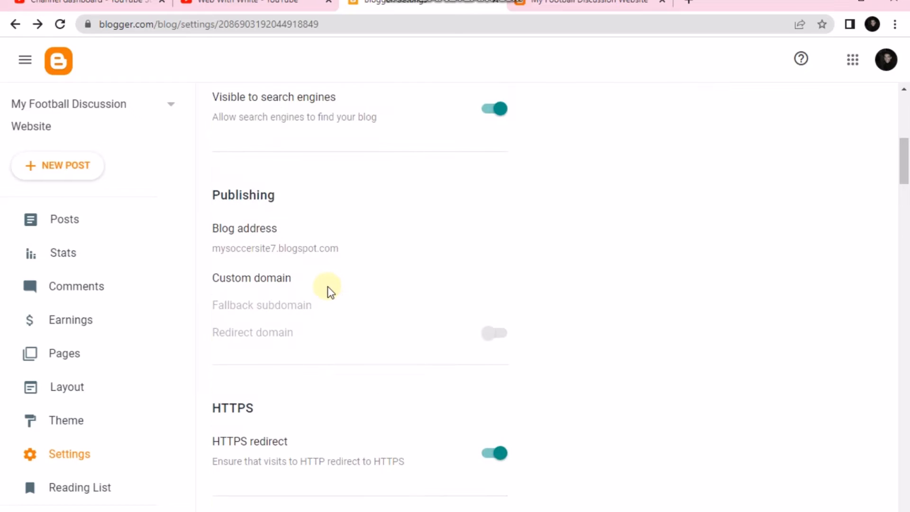
scroll(242, 253, "down", 2)
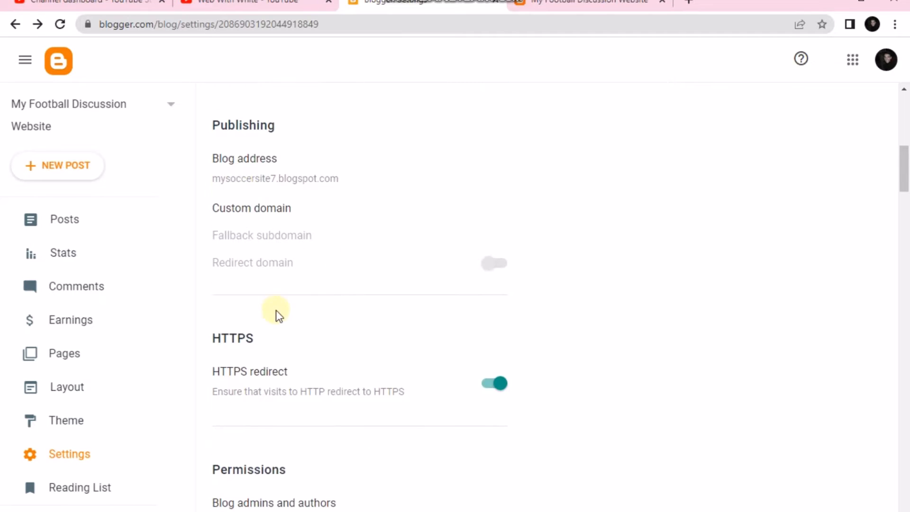
scroll(312, 284, "down", 15)
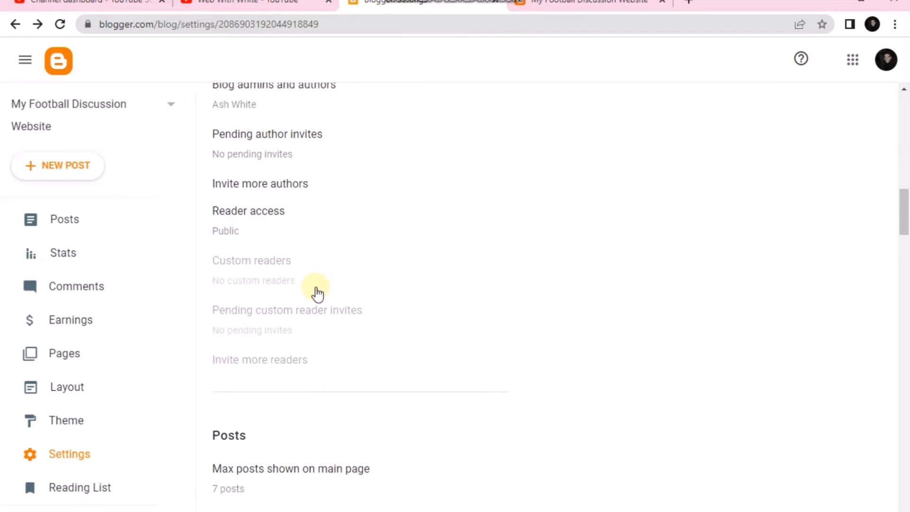
scroll(326, 261, "down", 10)
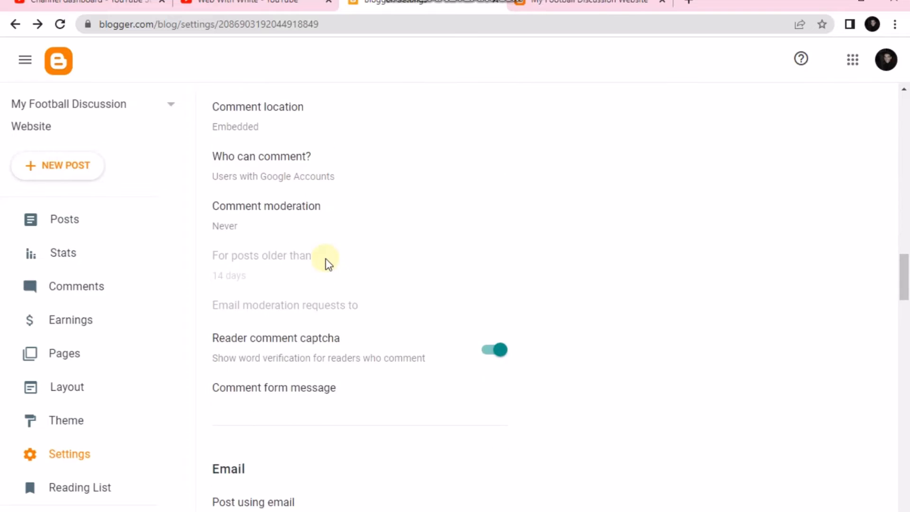
scroll(325, 260, "up", 15)
scroll(308, 256, "down", 20)
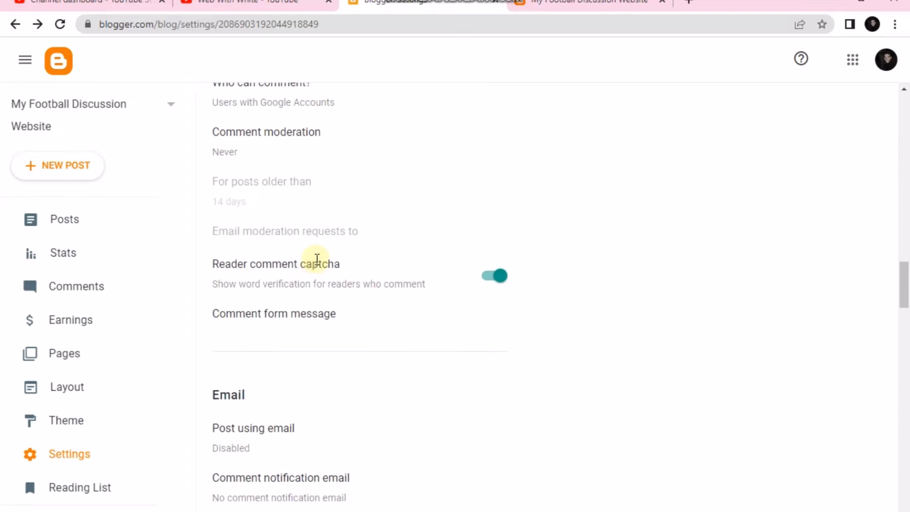
scroll(320, 252, "down", 20)
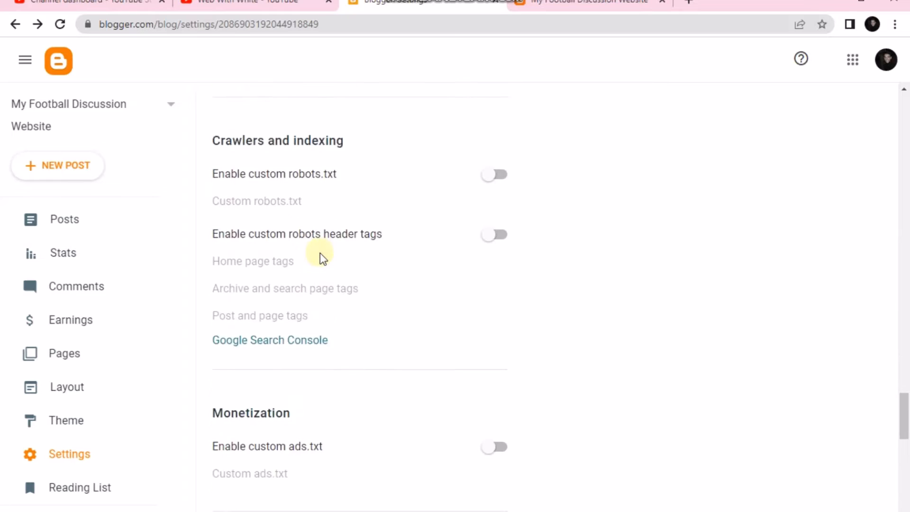
scroll(320, 252, "down", 2)
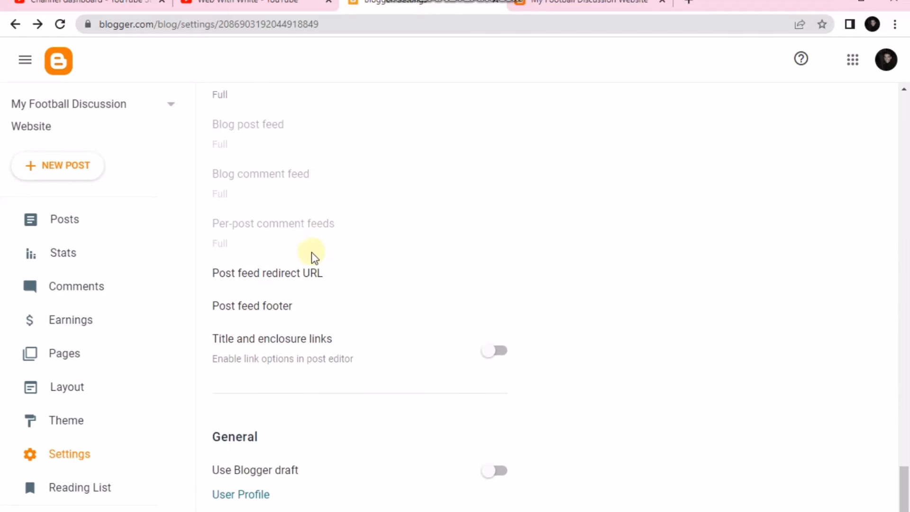
scroll(203, 316, "up", 5)
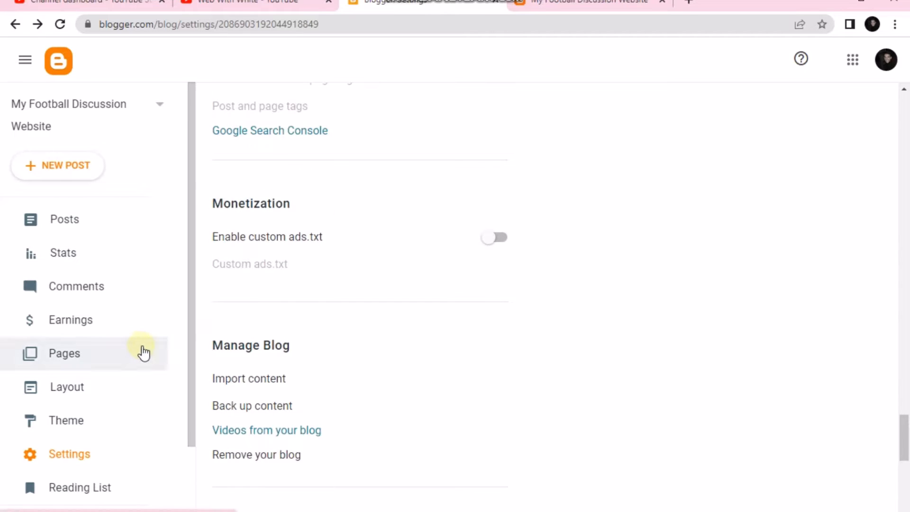
Step: Open the blog's theme gallery and examine the Contempo, Soho and Emporio theme variants
scroll(142, 355, "down", 2)
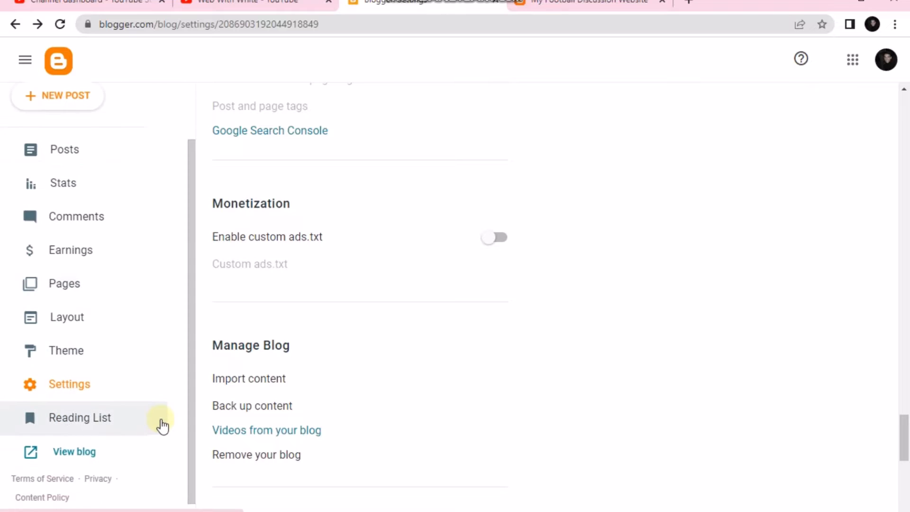
left_click(131, 364)
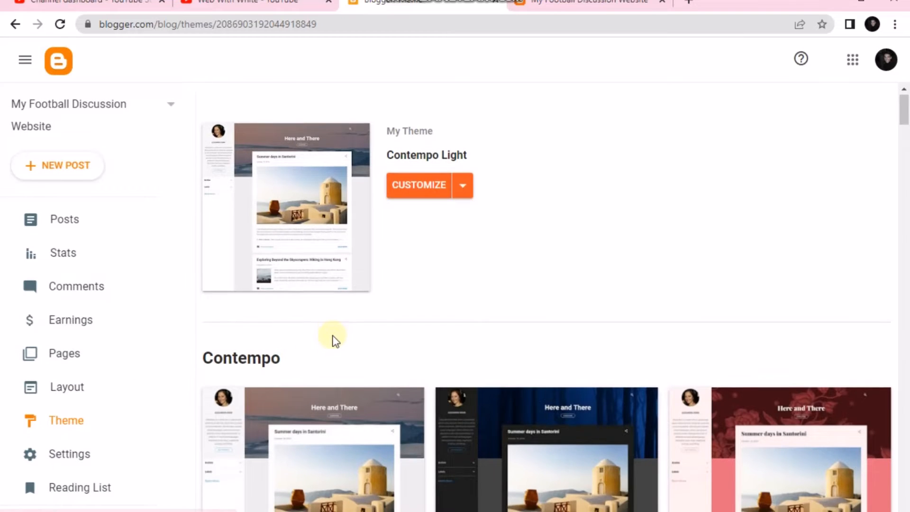
scroll(483, 240, "down", 5)
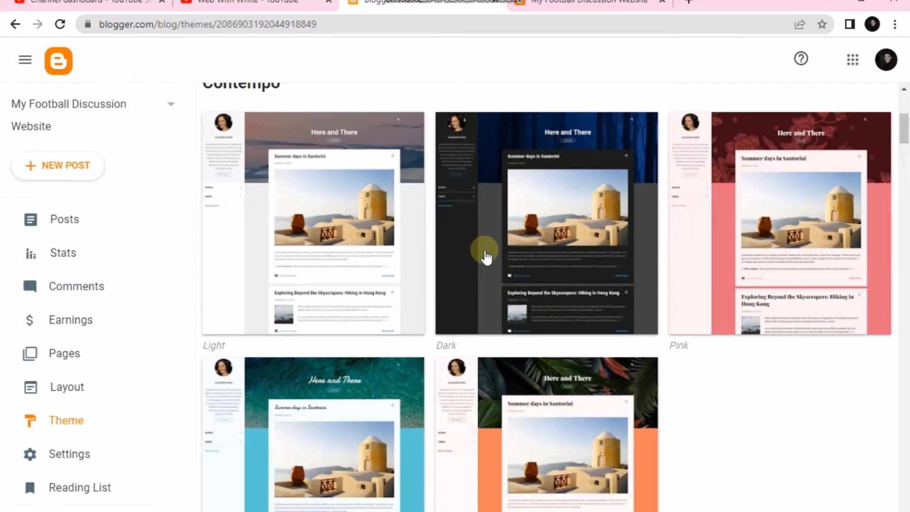
scroll(485, 256, "down", 4)
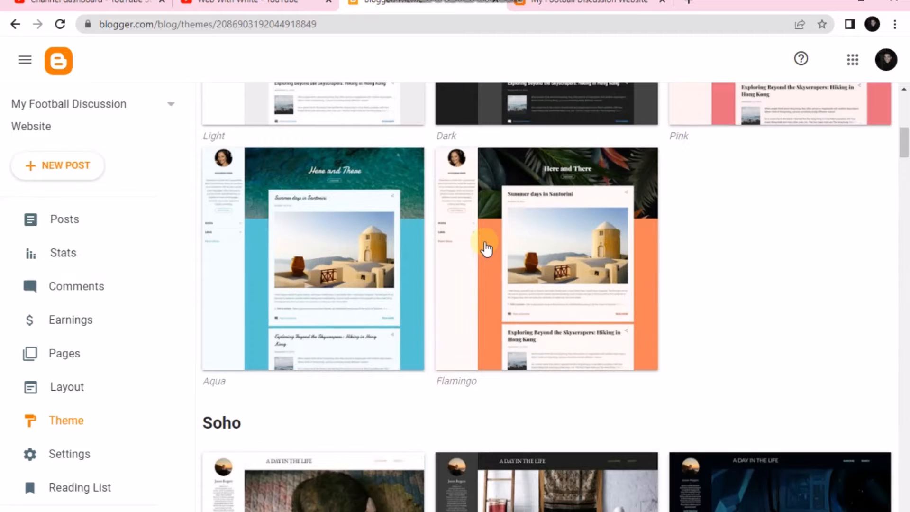
scroll(484, 254, "down", 6)
scroll(484, 247, "down", 5)
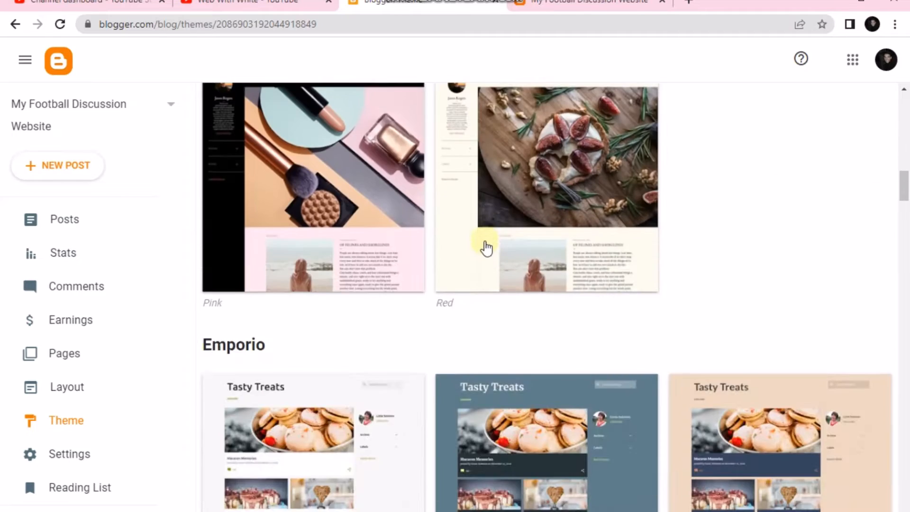
scroll(484, 248, "up", 5)
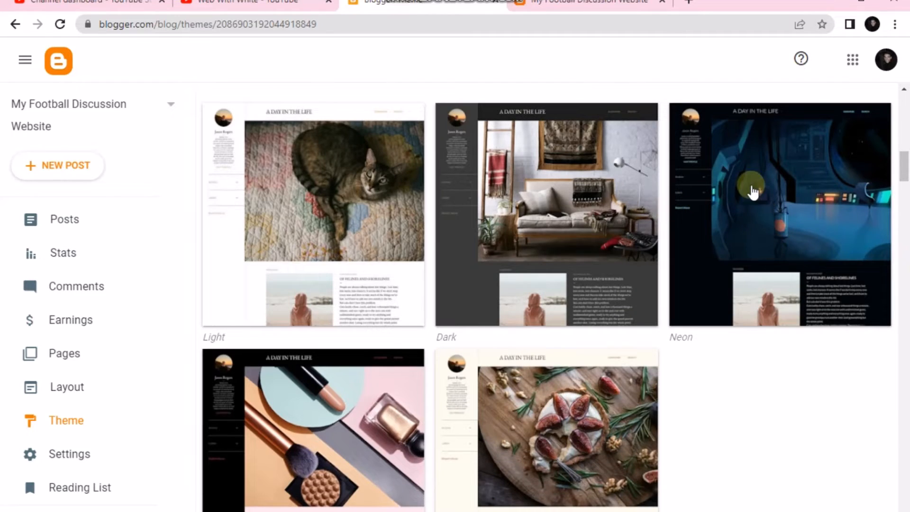
scroll(396, 359, "down", 10)
scroll(426, 398, "down", 2)
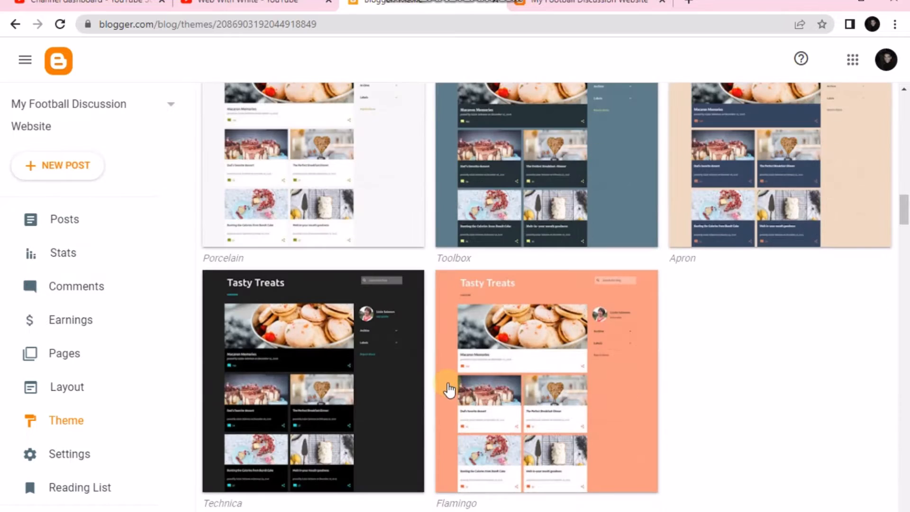
scroll(427, 391, "down", 4)
scroll(424, 395, "down", 8)
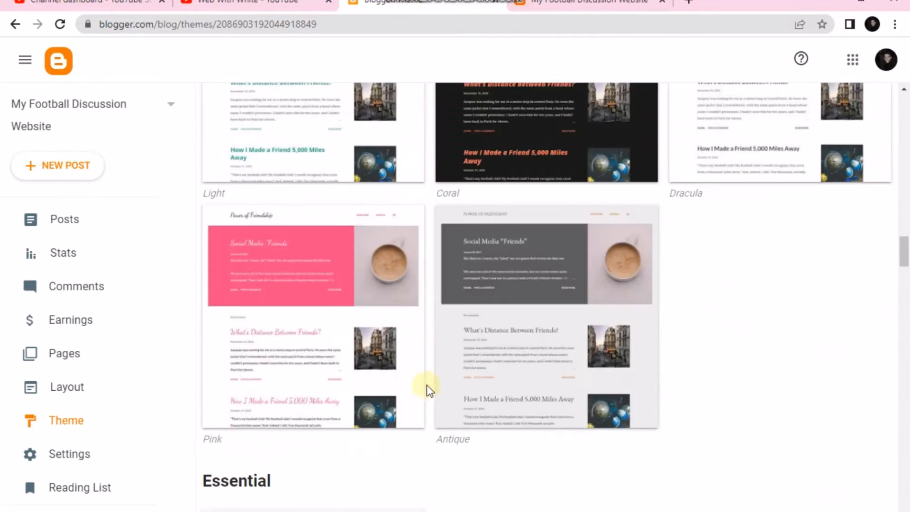
Step: Examine the rest of the theme gallery, from Essential and Simple through Picture Window to Awesome Inc
scroll(434, 372, "up", 3)
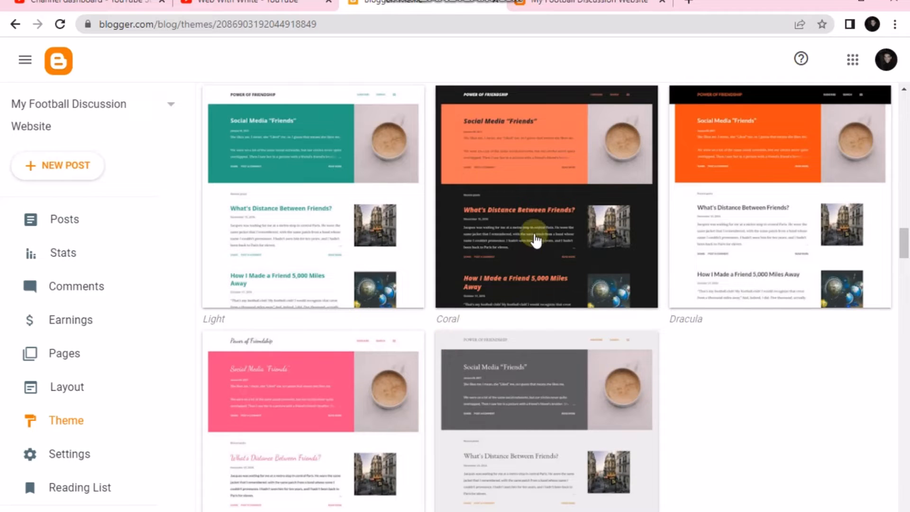
scroll(530, 245, "down", 1)
scroll(531, 244, "down", 15)
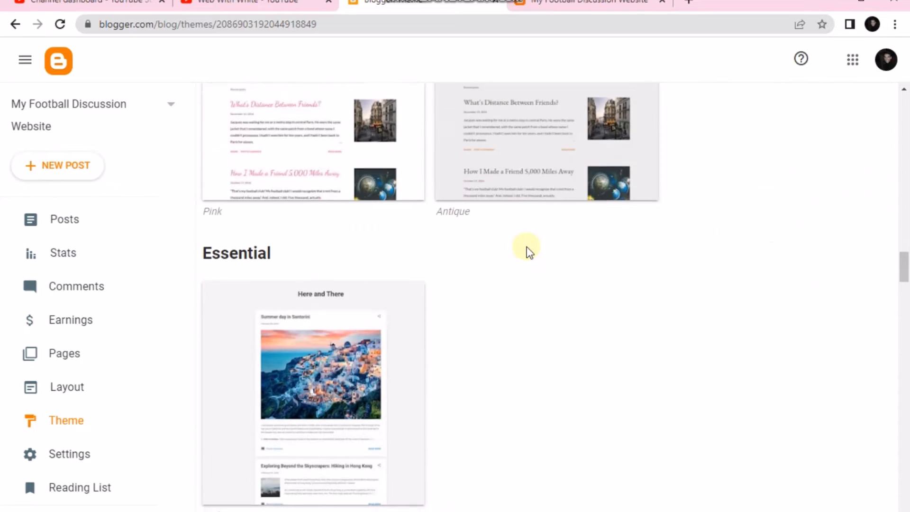
scroll(508, 264, "up", 4)
scroll(455, 325, "down", 6)
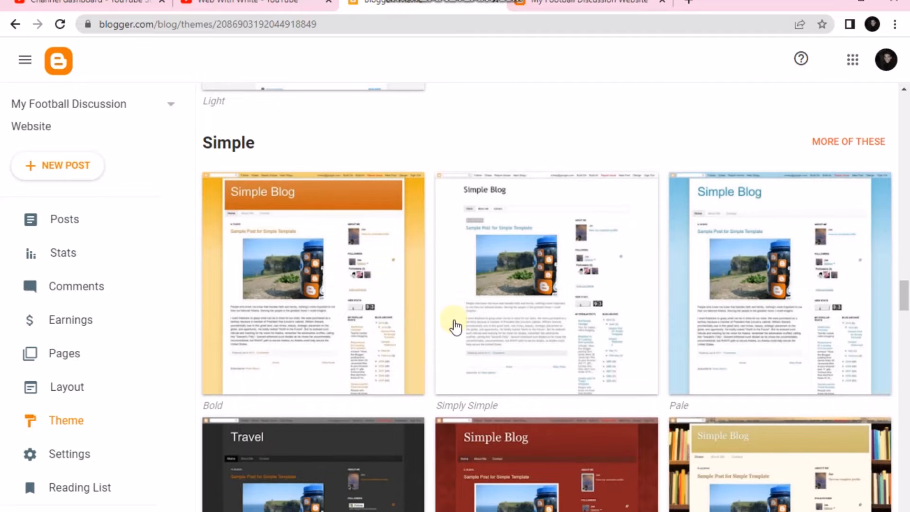
scroll(453, 325, "down", 4)
scroll(493, 433, "up", 3)
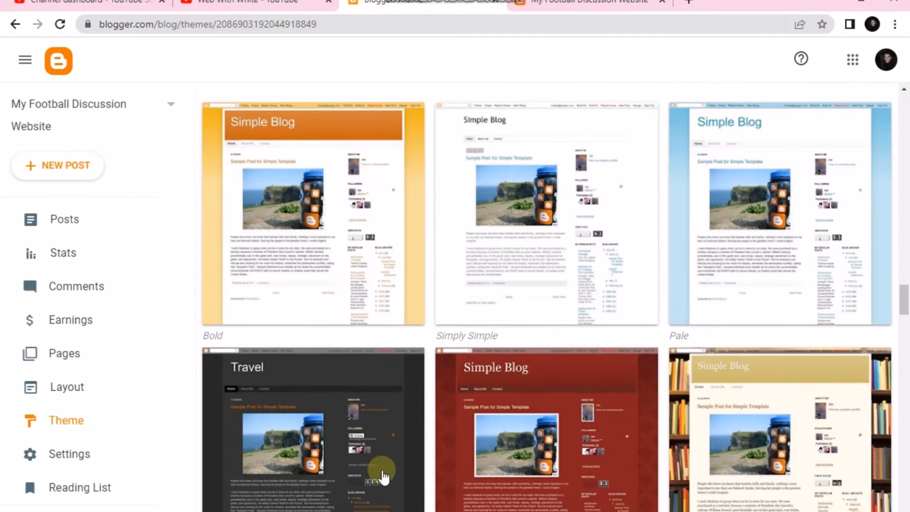
scroll(384, 469, "down", 9)
scroll(385, 444, "down", 7)
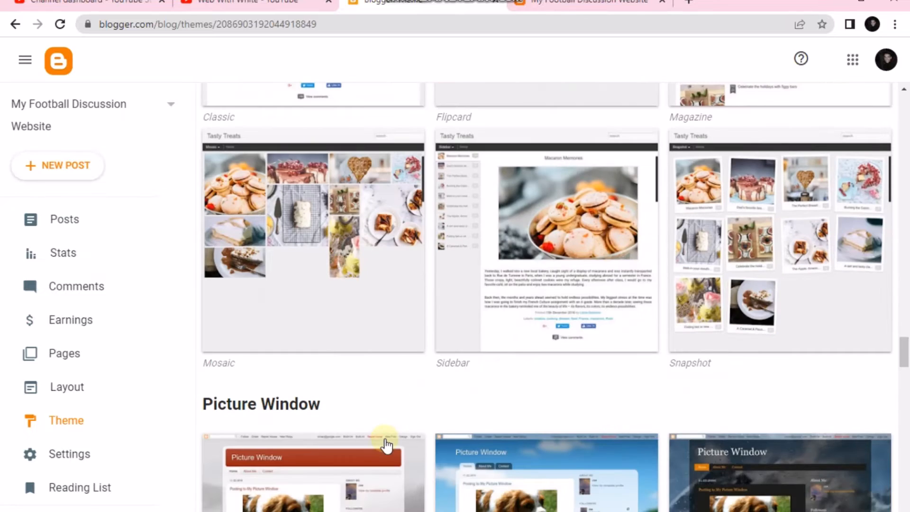
scroll(386, 446, "down", 10)
scroll(390, 434, "up", 4)
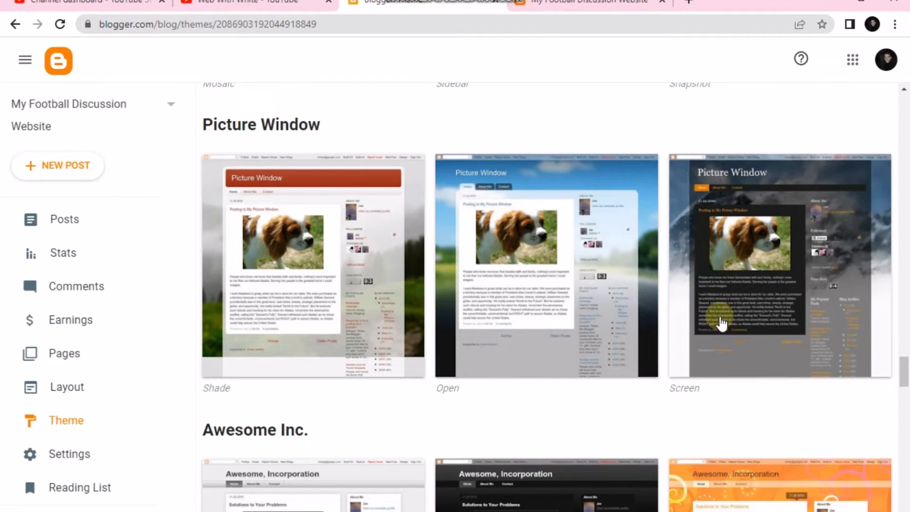
scroll(721, 323, "down", 10)
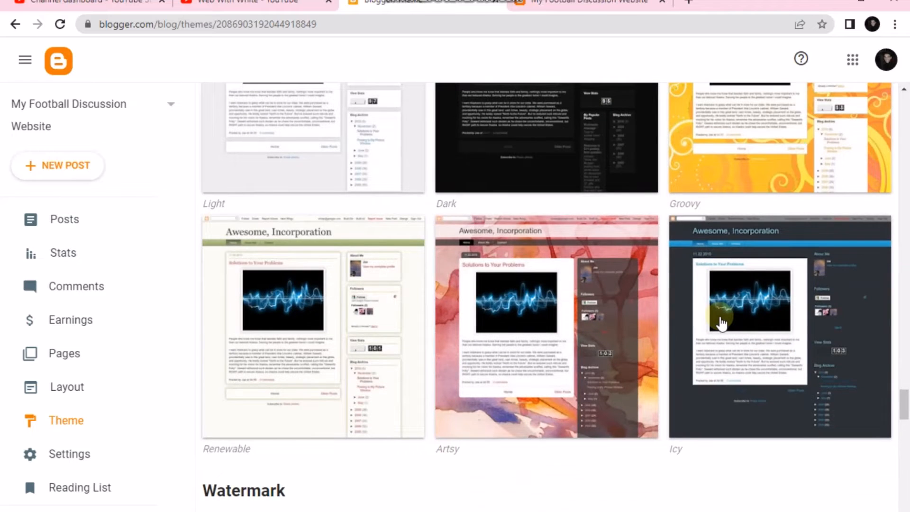
Step: Open the Screen variant of the Picture Window theme and look over its enlarged sample and available options
scroll(721, 323, "up", 10)
left_click(745, 266)
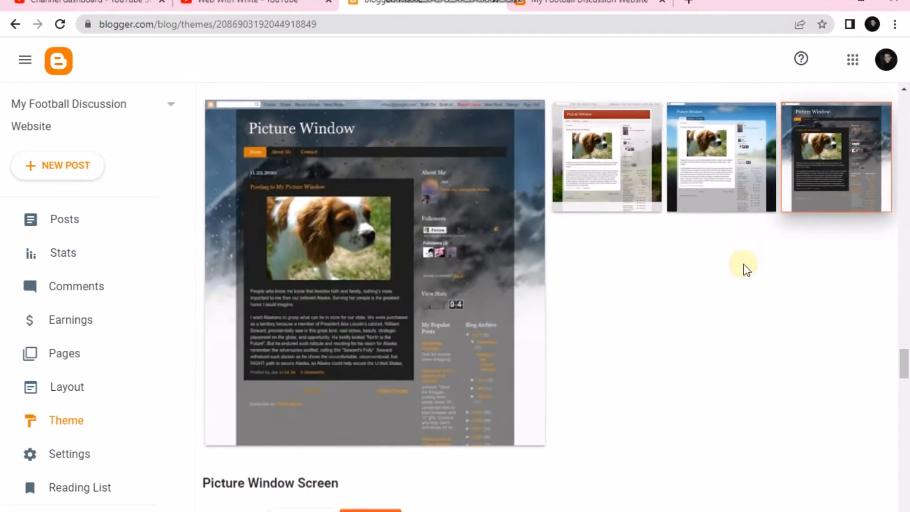
scroll(427, 495, "down", 3)
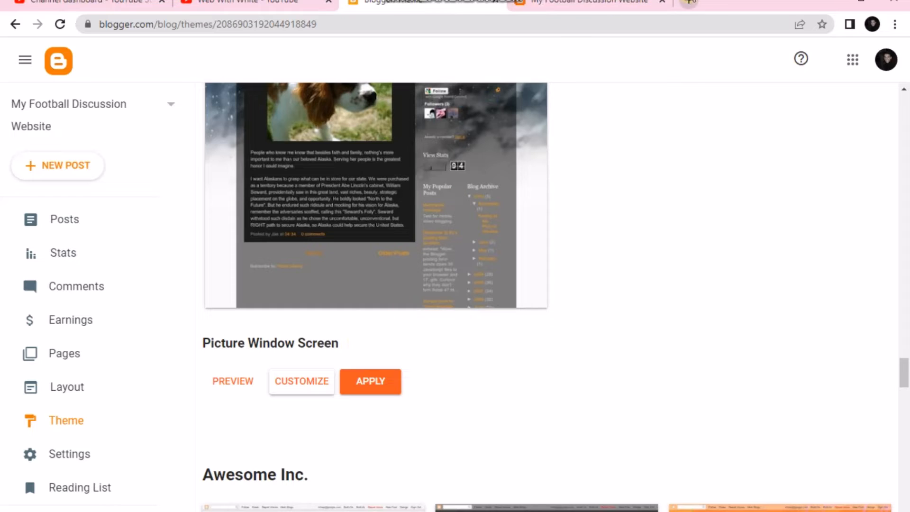
scroll(410, 257, "up", 2)
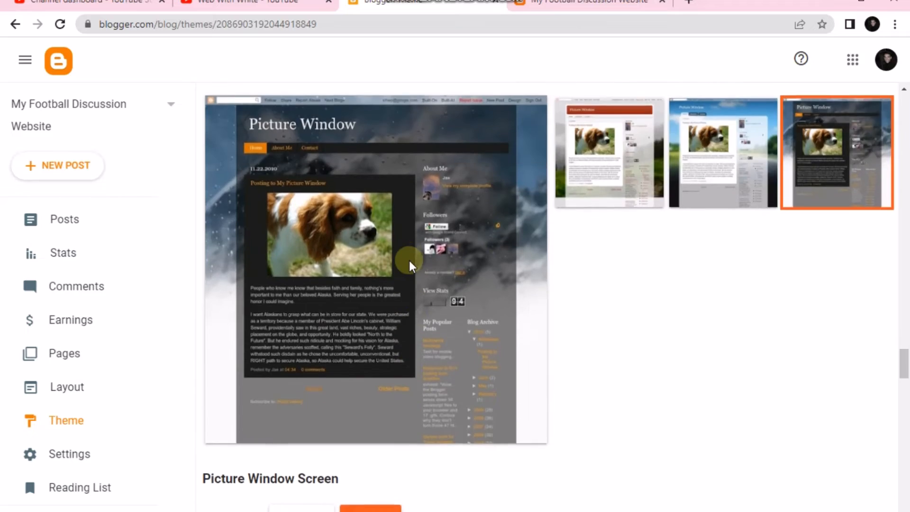
scroll(409, 259, "down", 2)
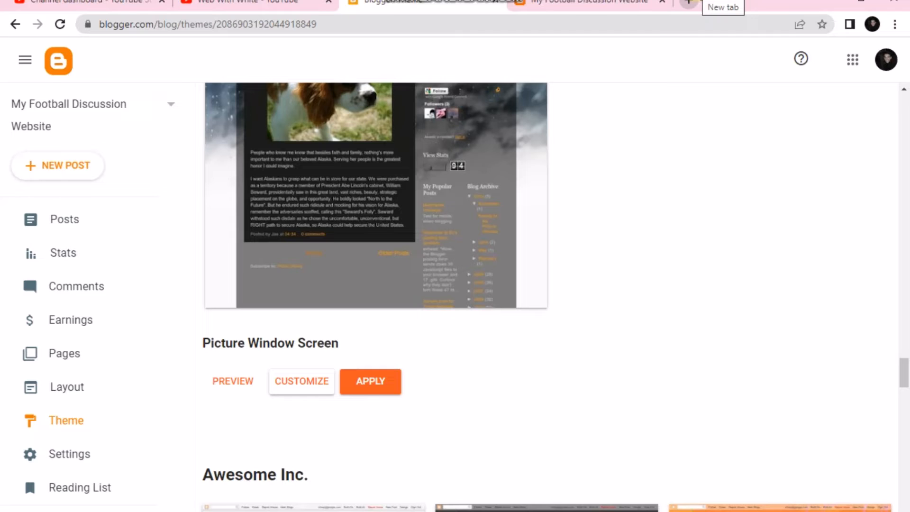
Step: Search Google for "free templates for blogger" in a new browser tab
left_click(688, 2)
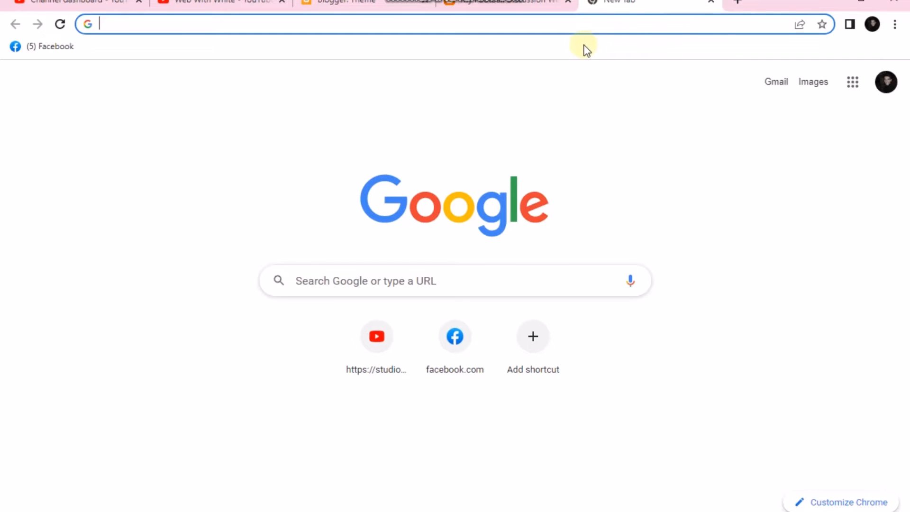
type("fr")
key("BackSpace")
key("BackSpace")
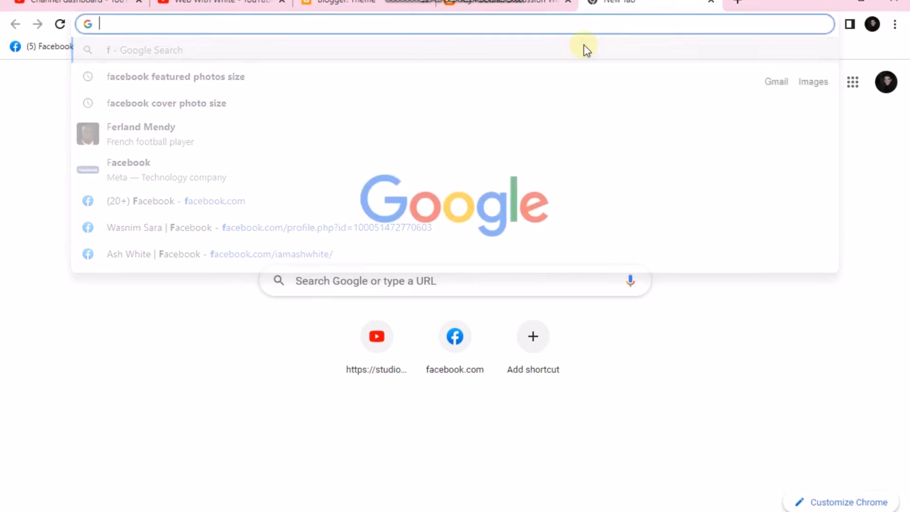
type("free ")
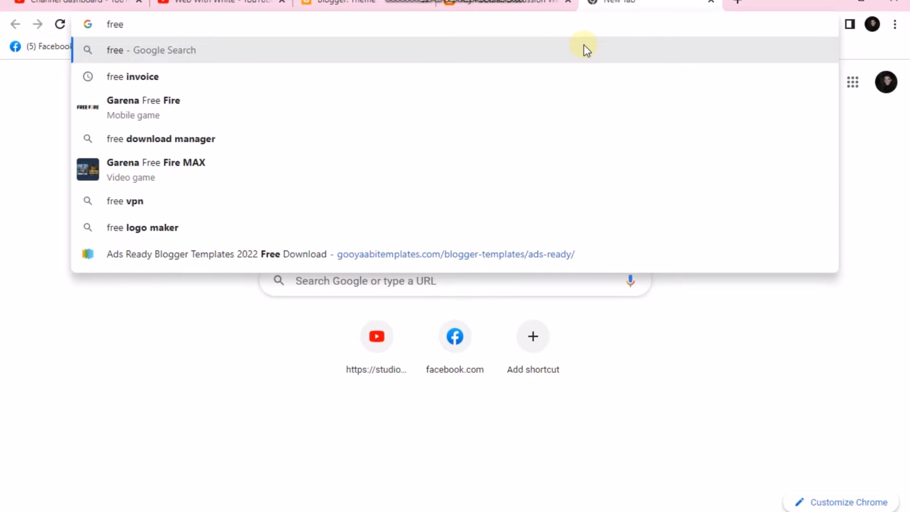
type("template")
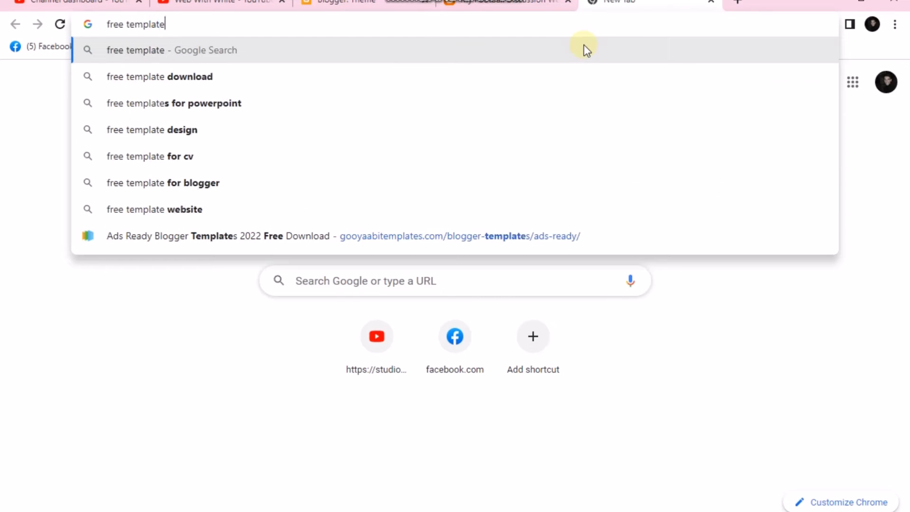
type("s f")
type("or b")
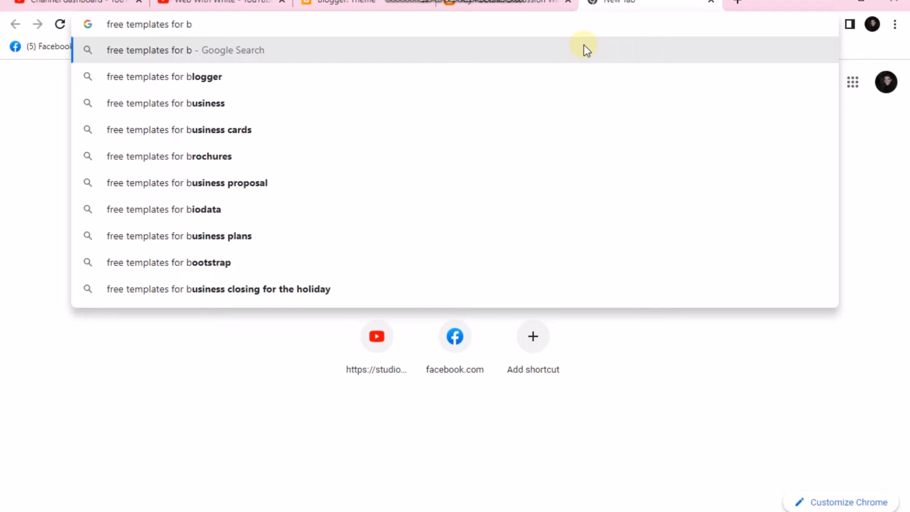
key("Down")
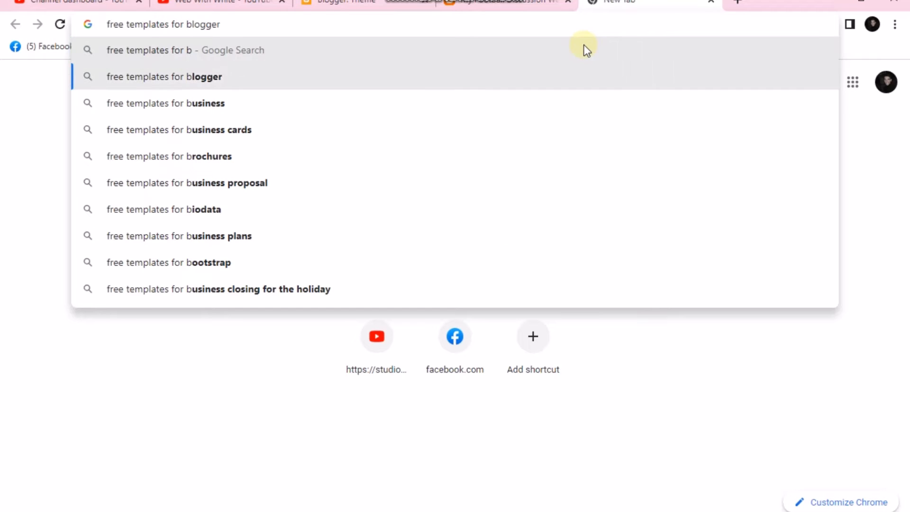
key("Return")
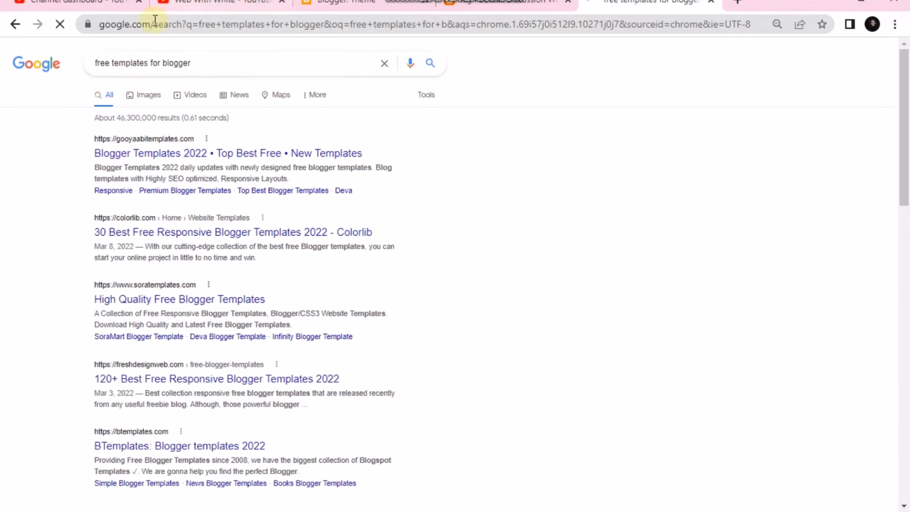
Step: Show the image results and enlarge the Colorlib and CSS Author template samples
left_click(141, 97)
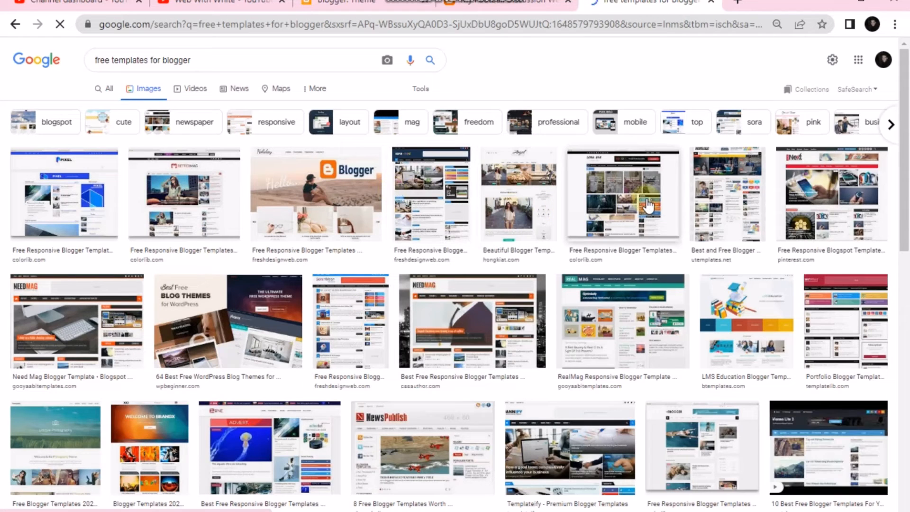
left_click(632, 204)
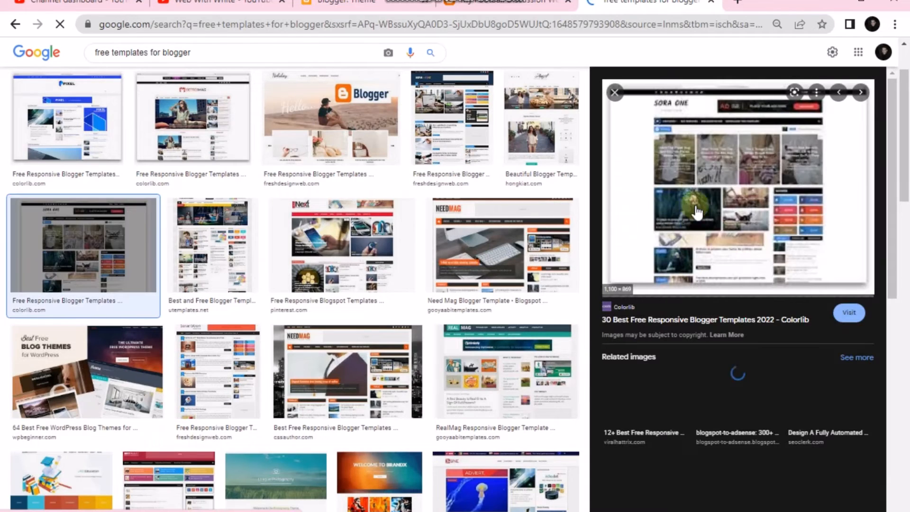
scroll(729, 337, "down", 3)
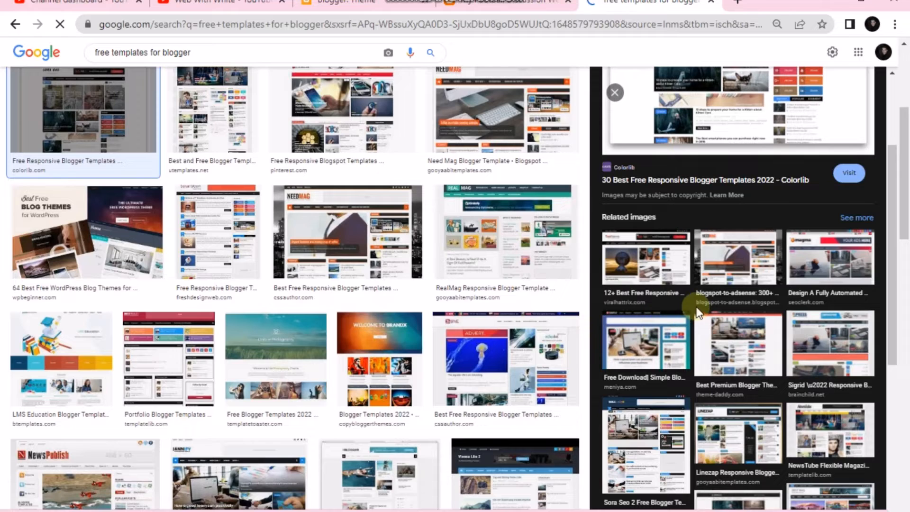
left_click(367, 228)
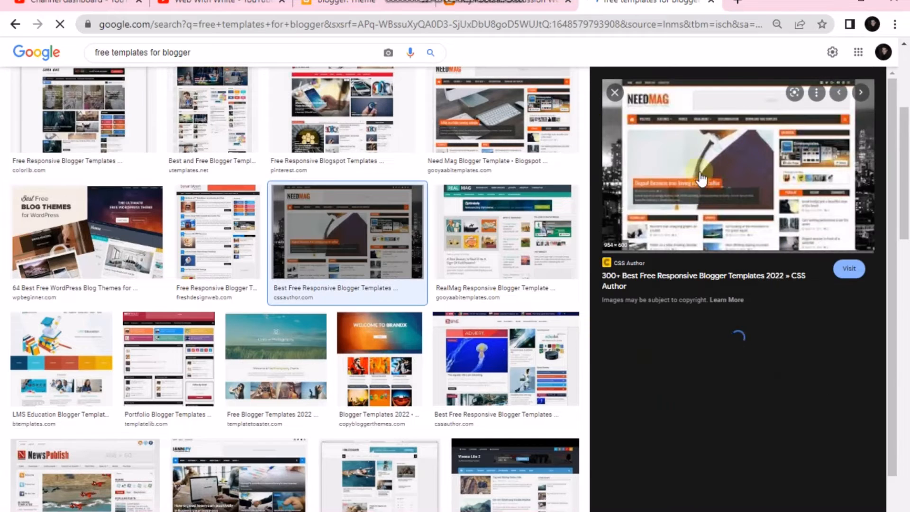
Step: Open CSS Author's "300+ Best Free Responsive Blogger Templates 2022" article, close the search results and skim the article
left_click(622, 272)
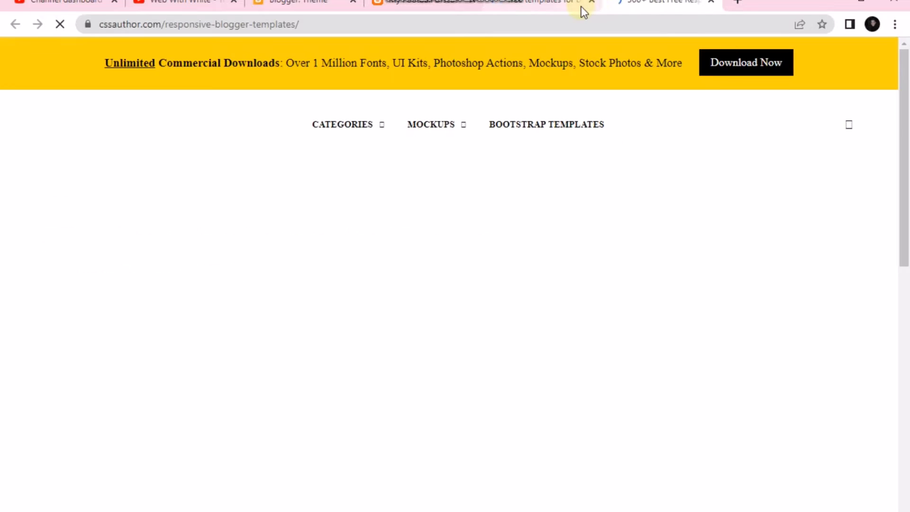
left_click(592, 2)
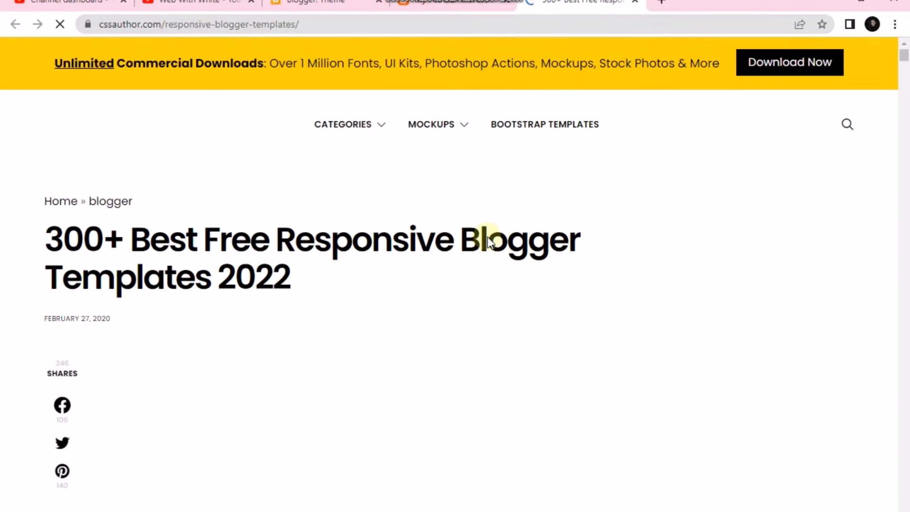
scroll(484, 219, "down", 3)
scroll(481, 223, "down", 6)
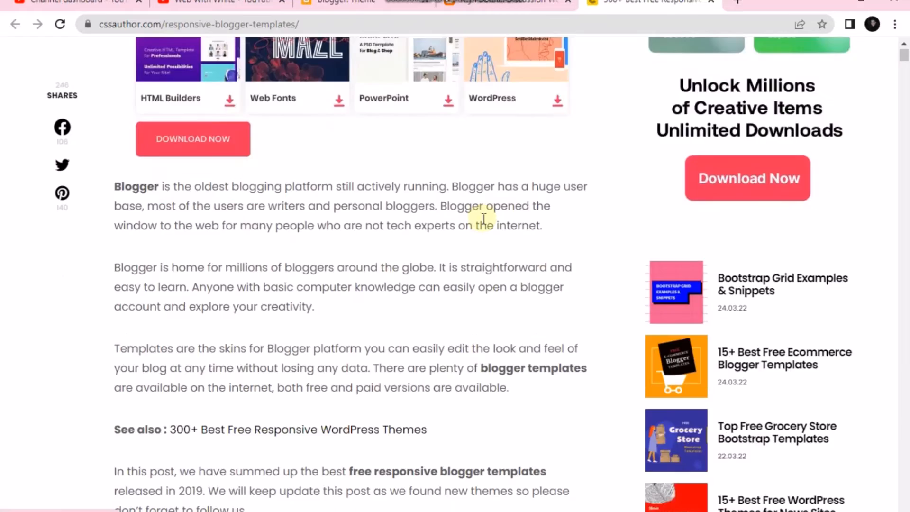
Step: Close the template article and return to the Blogger theme page
scroll(481, 215, "up", 10)
left_click(712, 3)
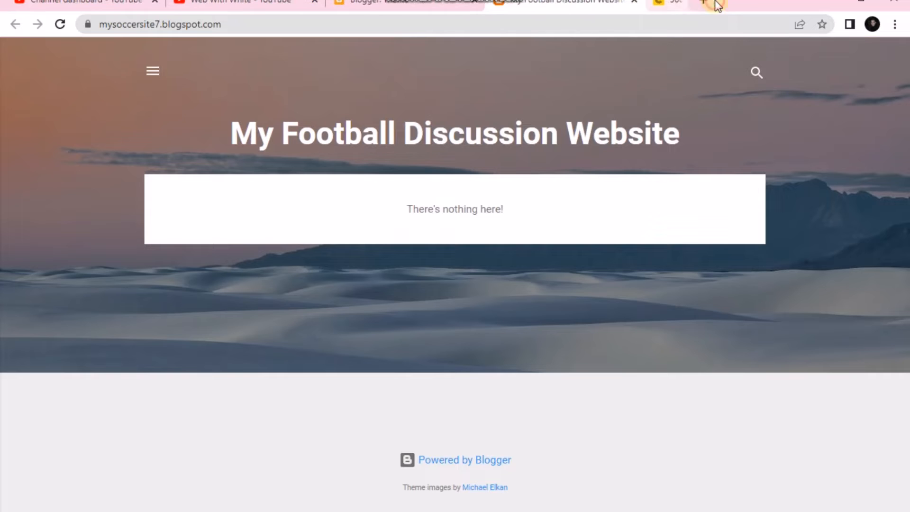
left_click(392, 2)
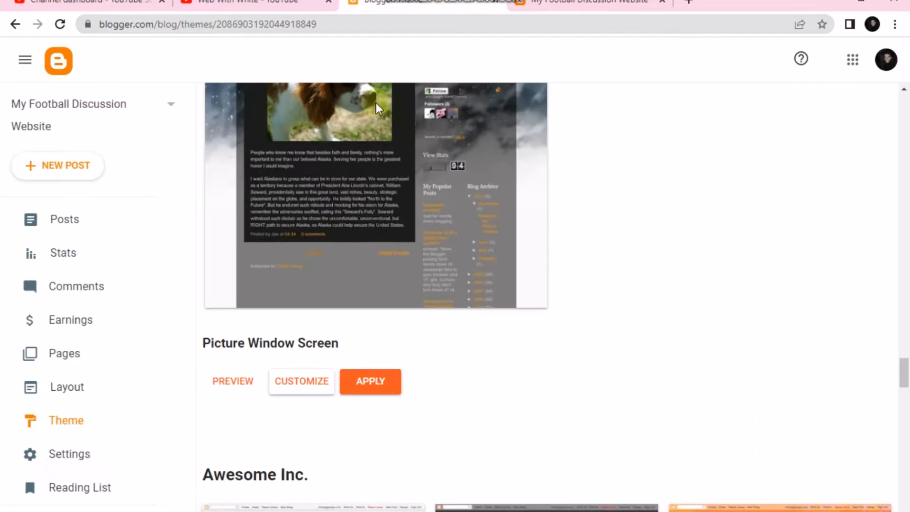
Step: Apply the Picture Window Screen theme to the blog and accept the notice about hidden gadgets
left_click(395, 378)
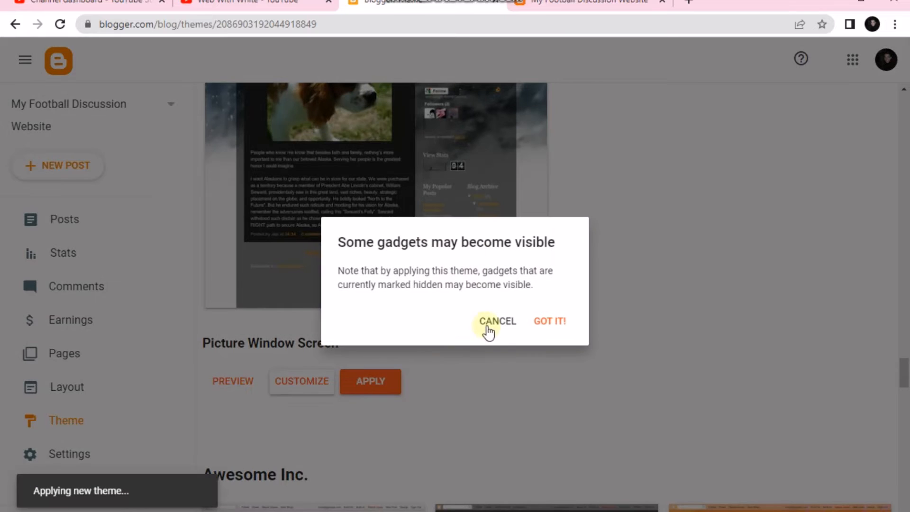
left_click(534, 329)
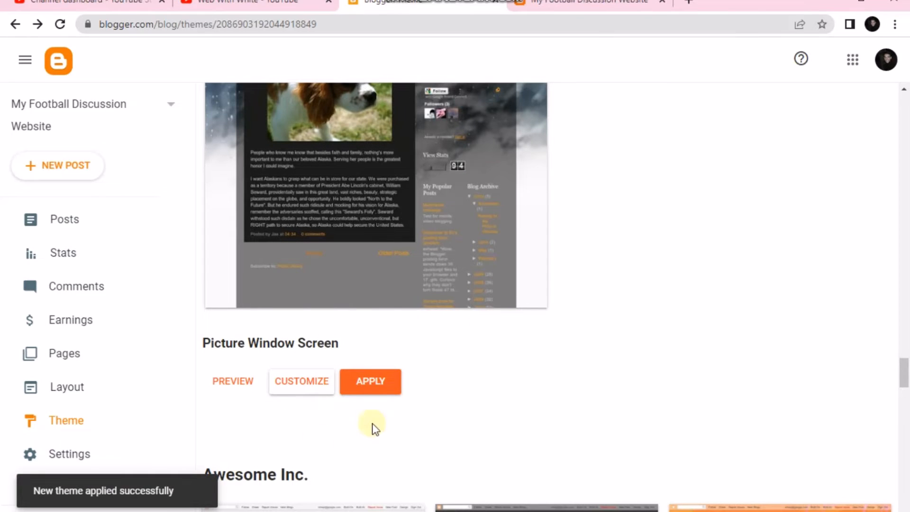
scroll(405, 416, "up", 6)
scroll(178, 406, "down", 2)
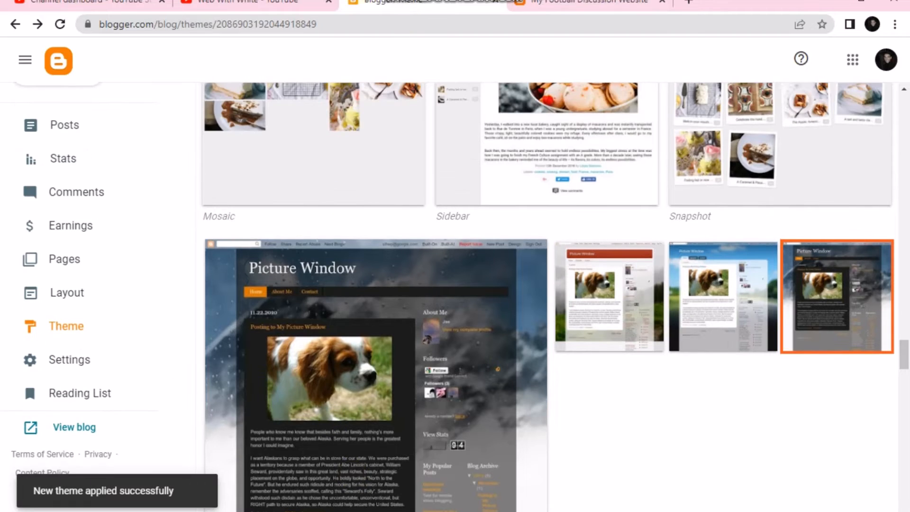
Step: Reload the live blog at mysoccersite7.blogspot.com and examine its title and page design under the applied theme
left_click(569, 2)
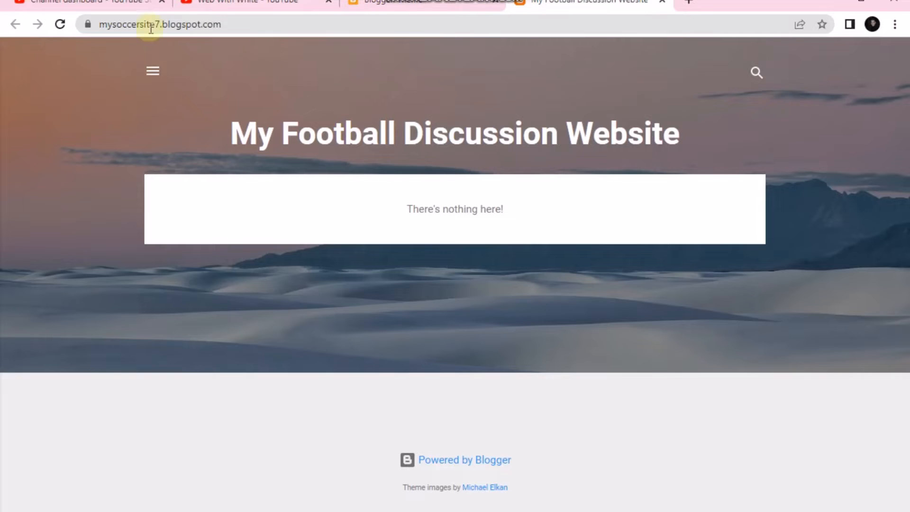
left_click(64, 24)
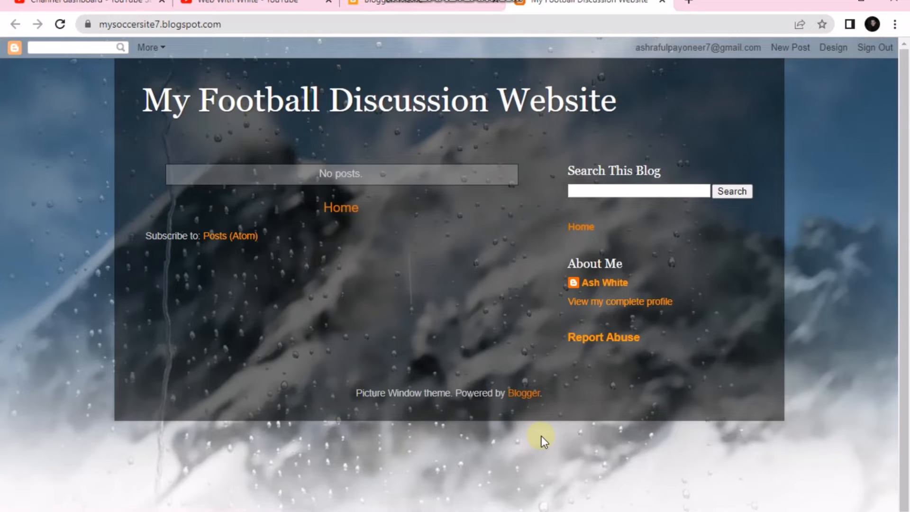
left_click_drag(396, 102, 128, 68)
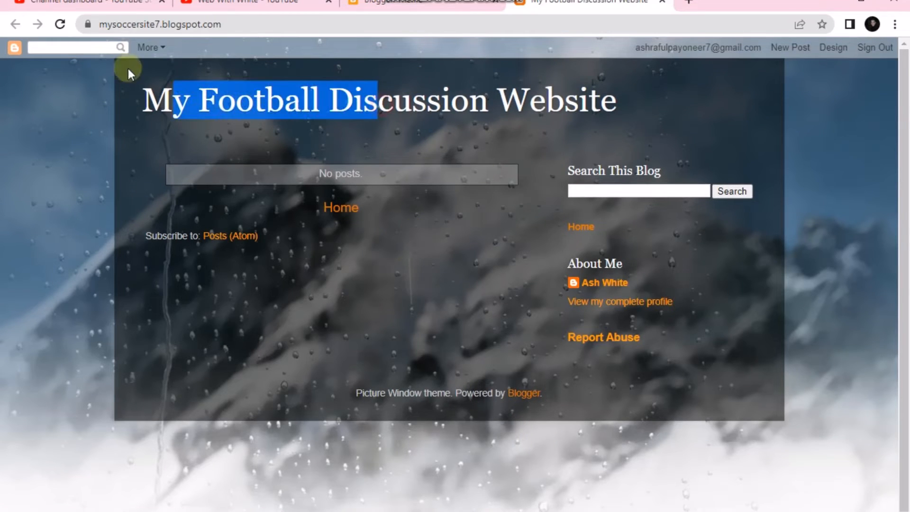
left_click(390, 230)
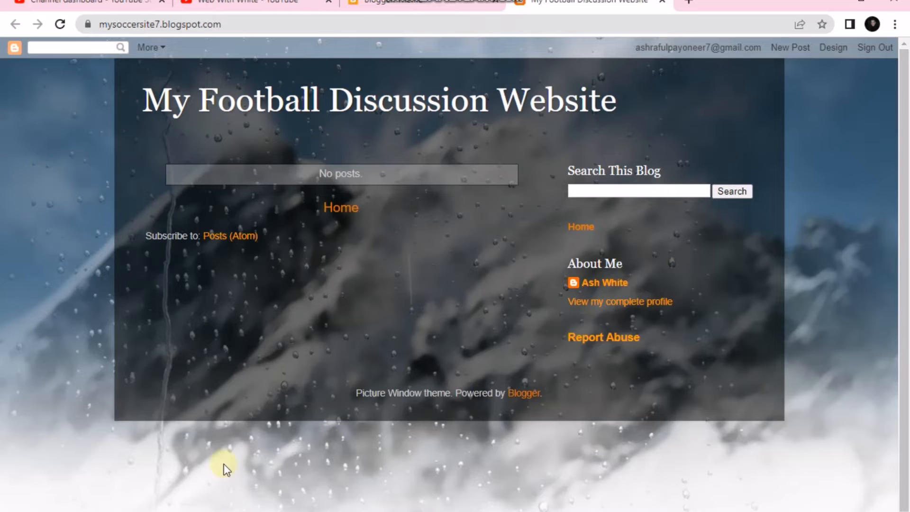
Step: Return to Blogger and set the Navbar gadget to Off in the blog's layout, saving the change
left_click(417, 2)
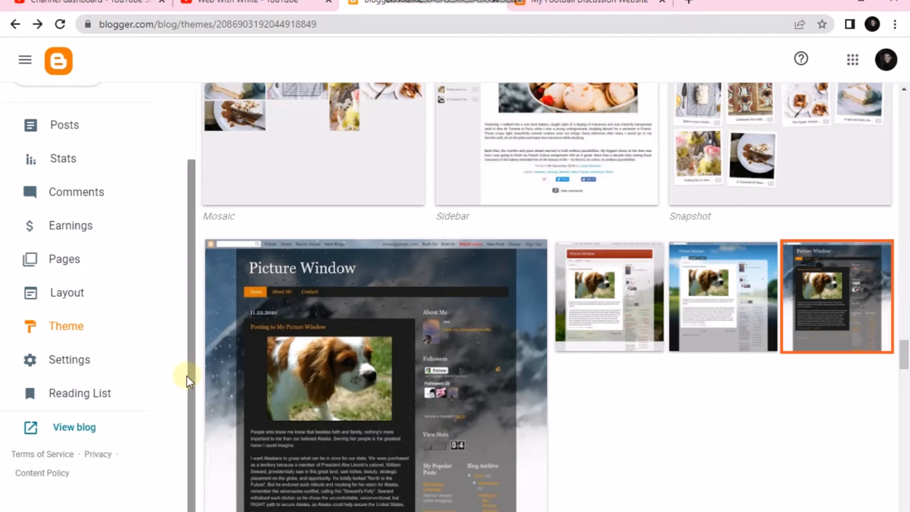
left_click(88, 303)
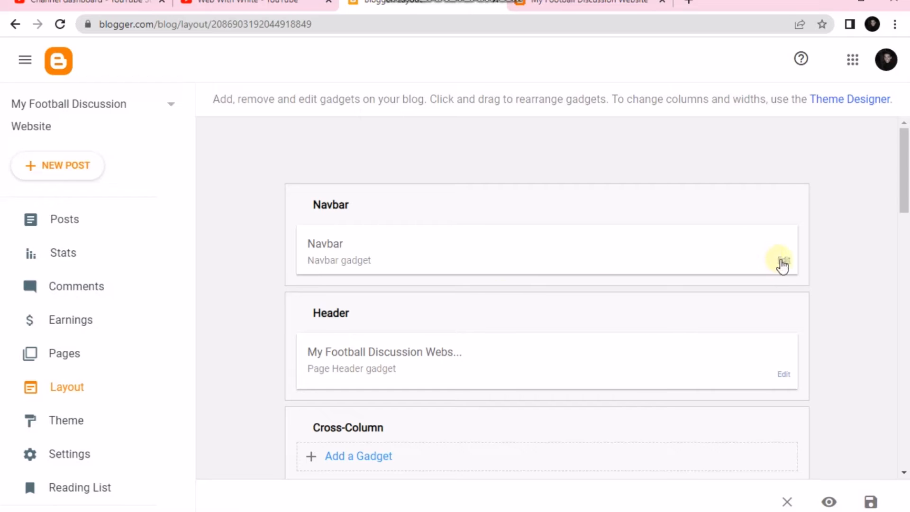
left_click(781, 260)
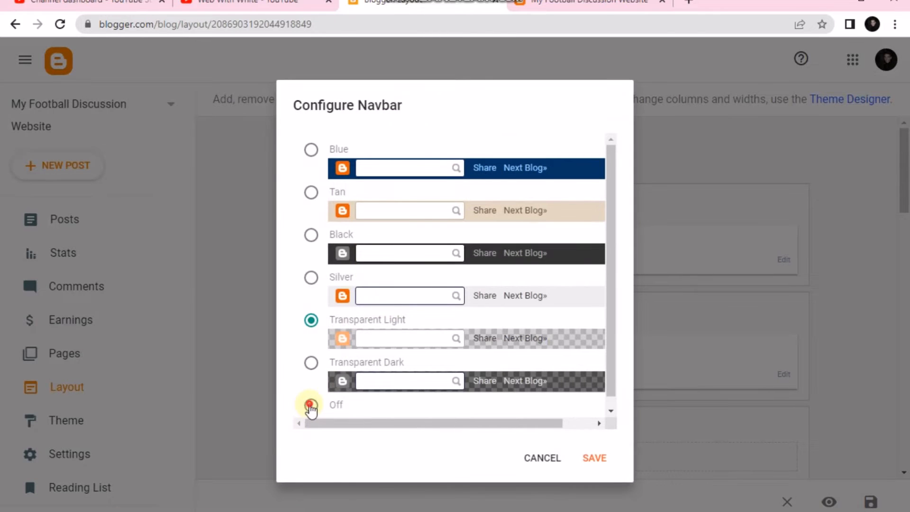
left_click(310, 406)
left_click(591, 459)
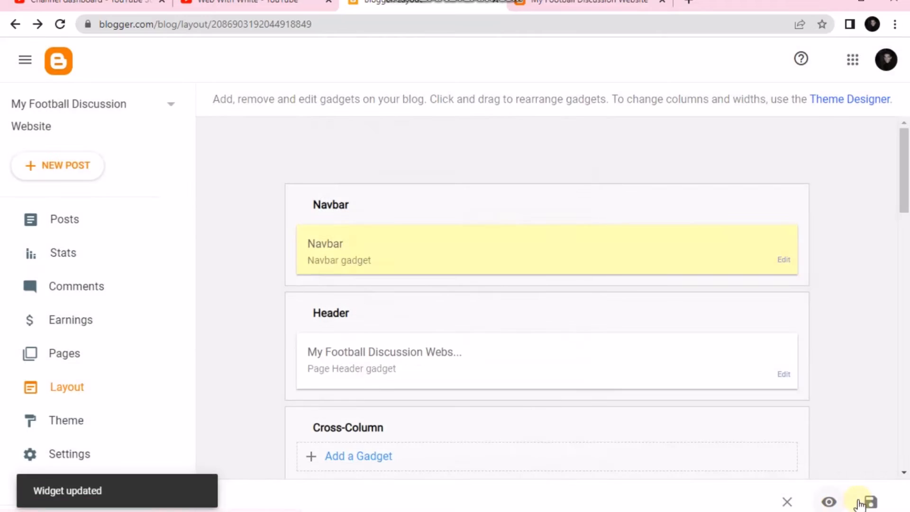
Step: Reload the live blog to check the area above the title, and go back to the Blogger layout
left_click(583, 2)
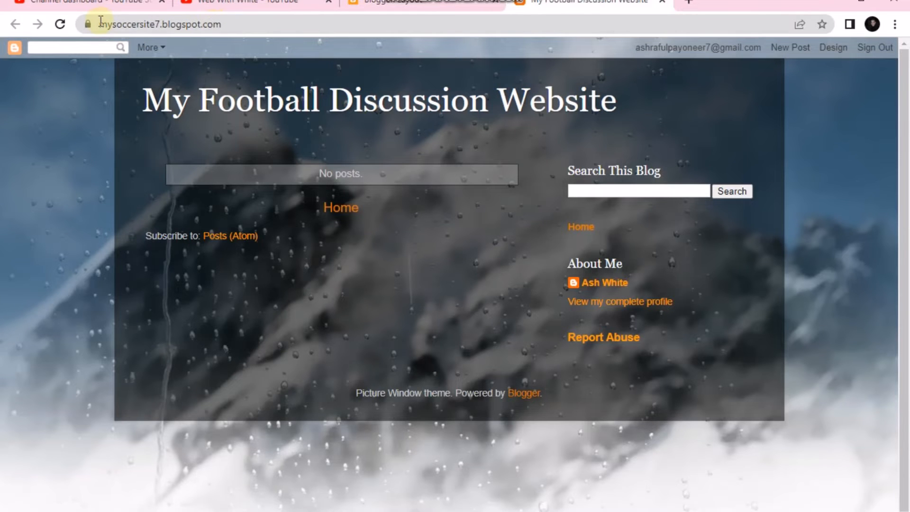
left_click(61, 25)
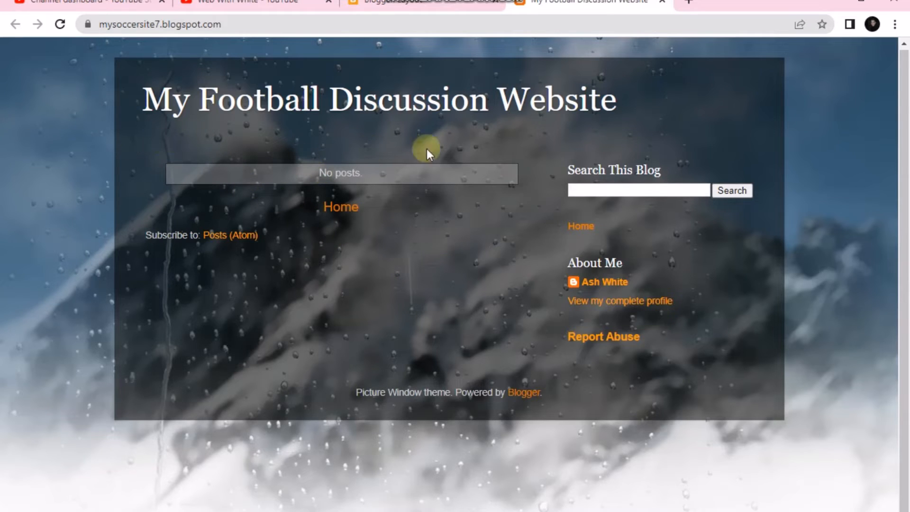
left_click(427, 4)
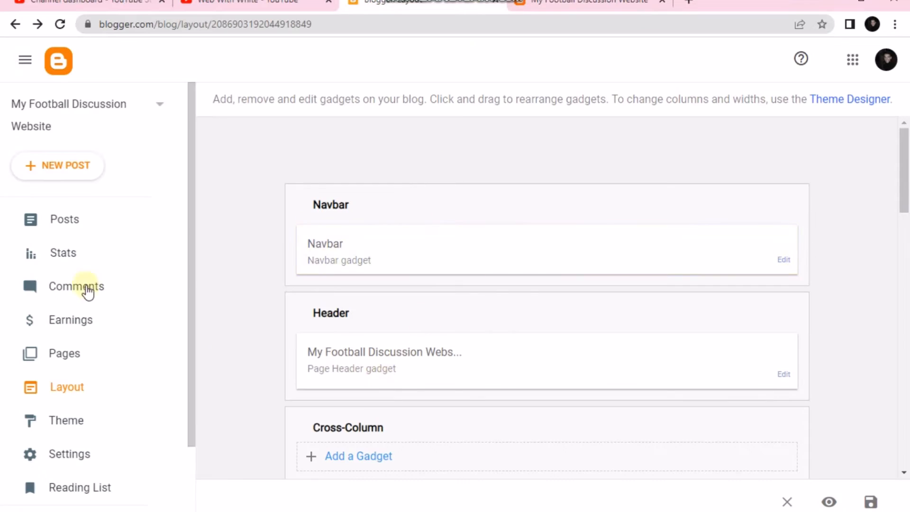
Step: Create a new blog page titled "Page 1" with an empty body and publish it
left_click(88, 356)
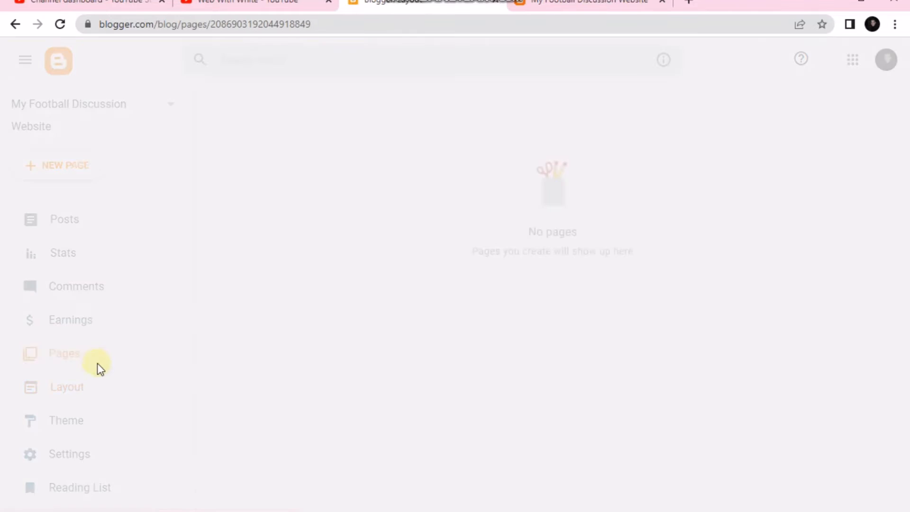
left_click(79, 173)
left_click(287, 224)
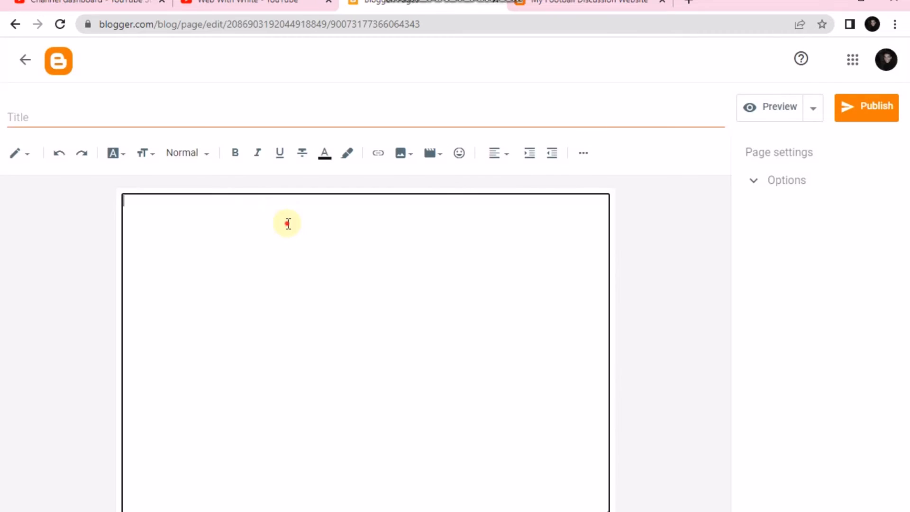
left_click(136, 117)
type("Page 1")
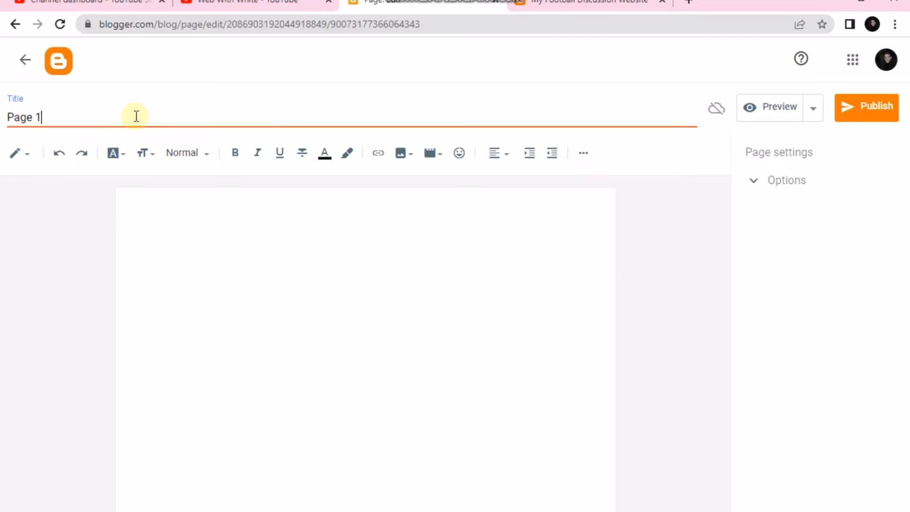
left_click(867, 110)
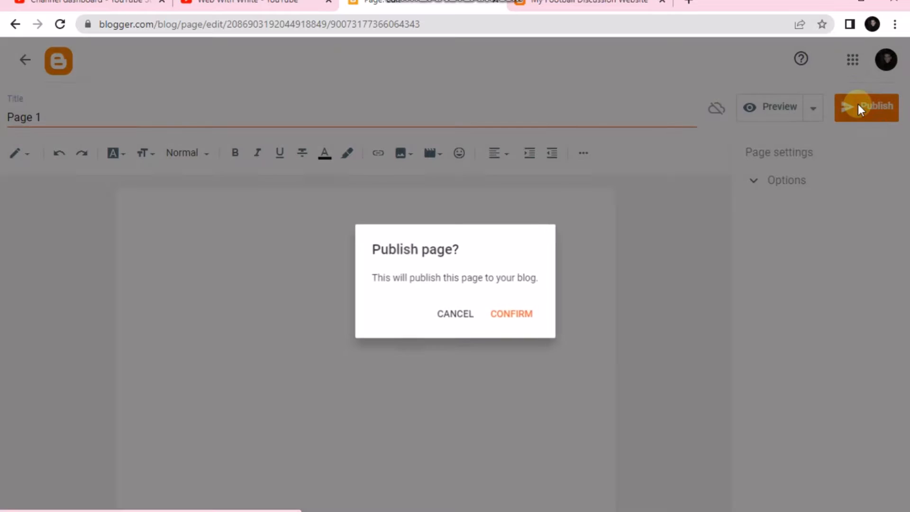
left_click(519, 317)
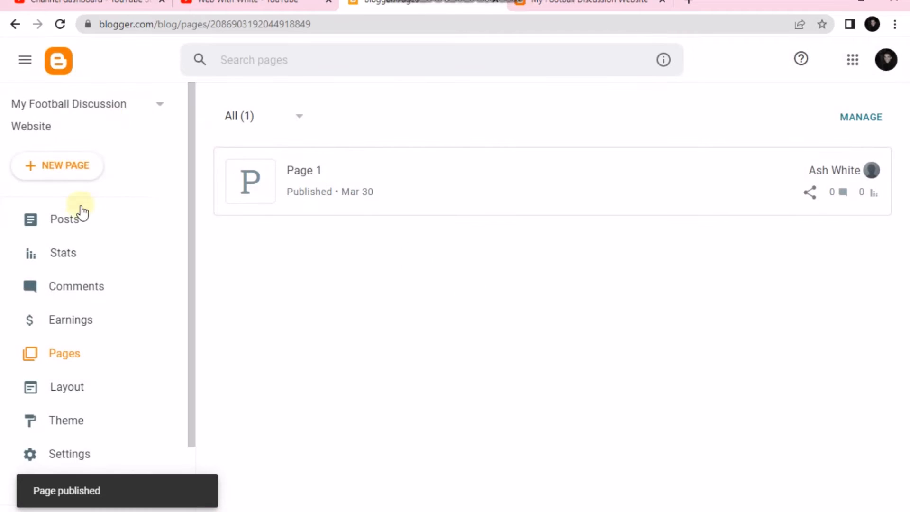
Step: Create a second blog page titled "Page 2" and publish it
left_click(64, 173)
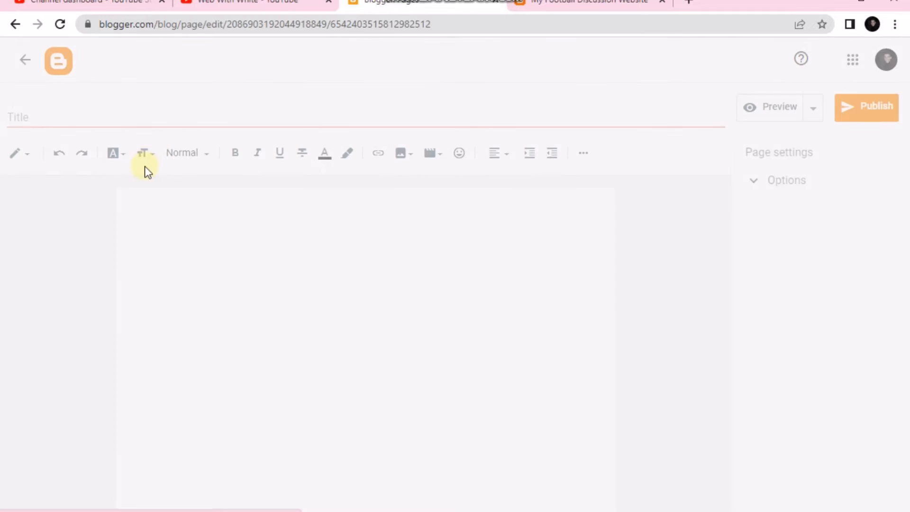
left_click(76, 113)
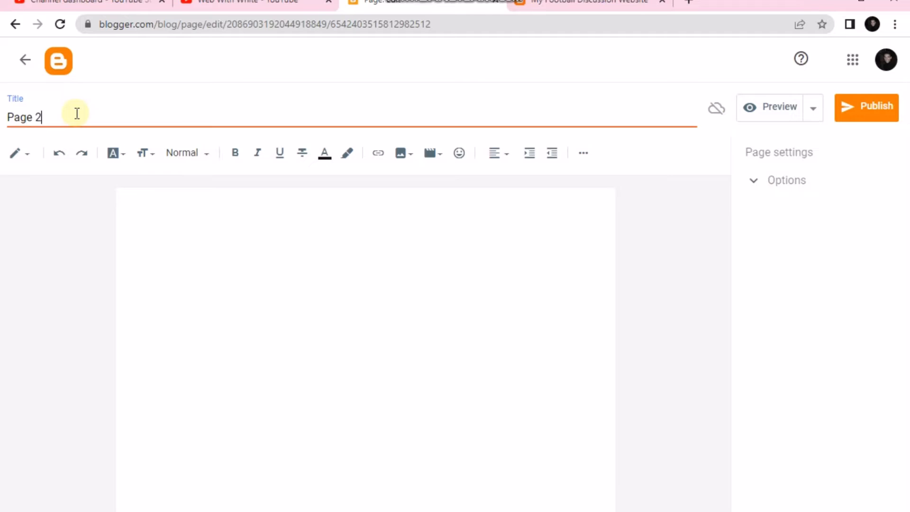
left_click(876, 108)
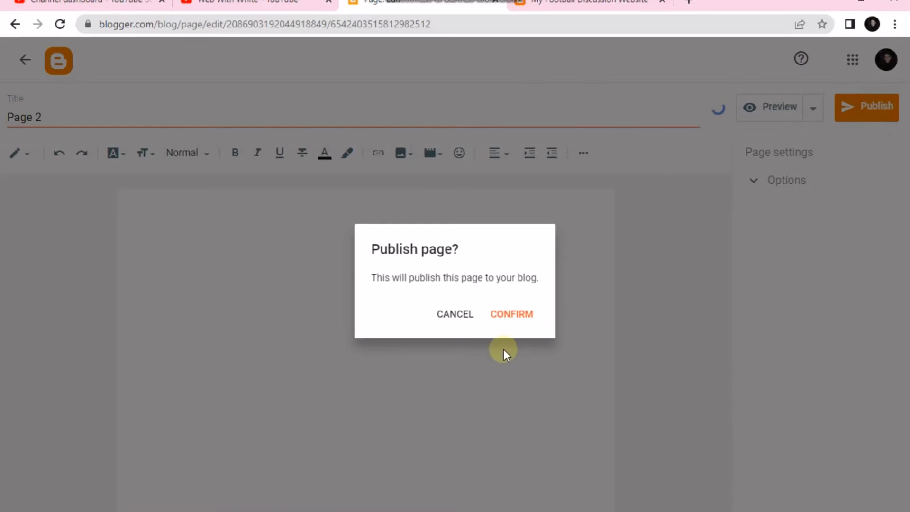
left_click(512, 322)
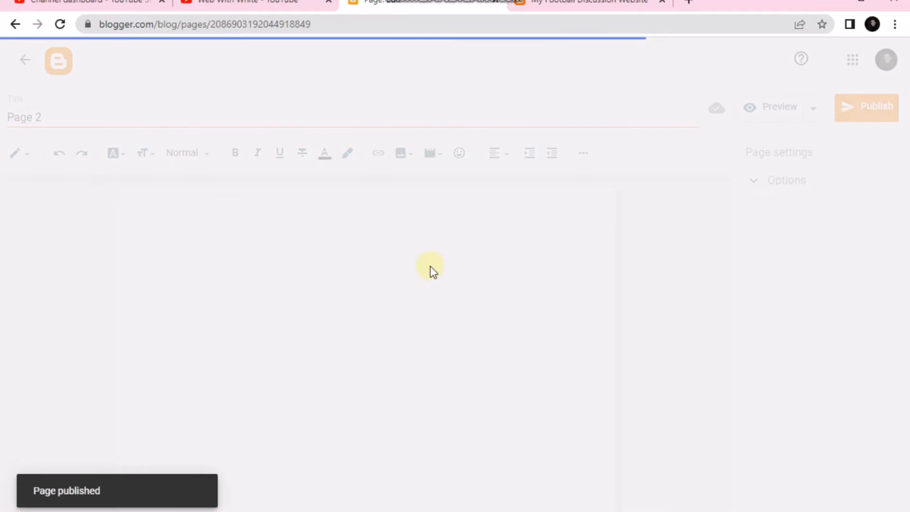
Step: Create a third blog page titled "About Us" and publish it
left_click(99, 173)
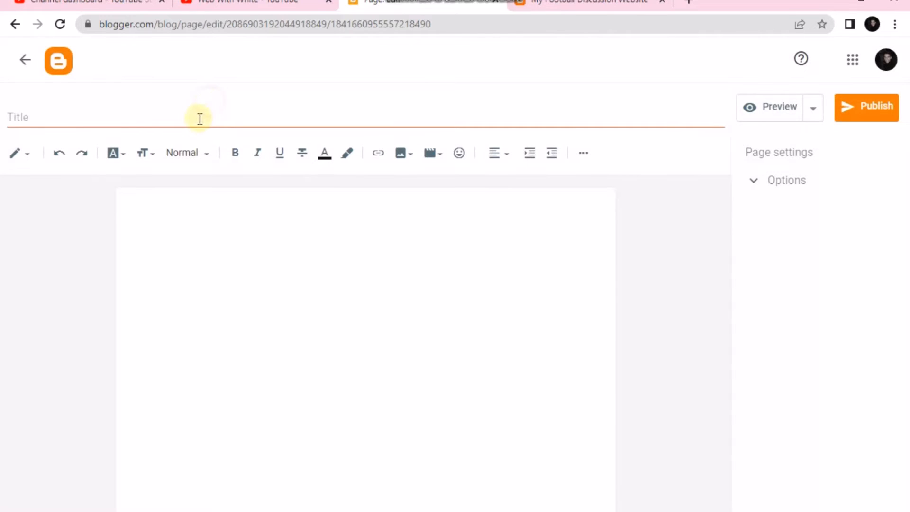
left_click(199, 117)
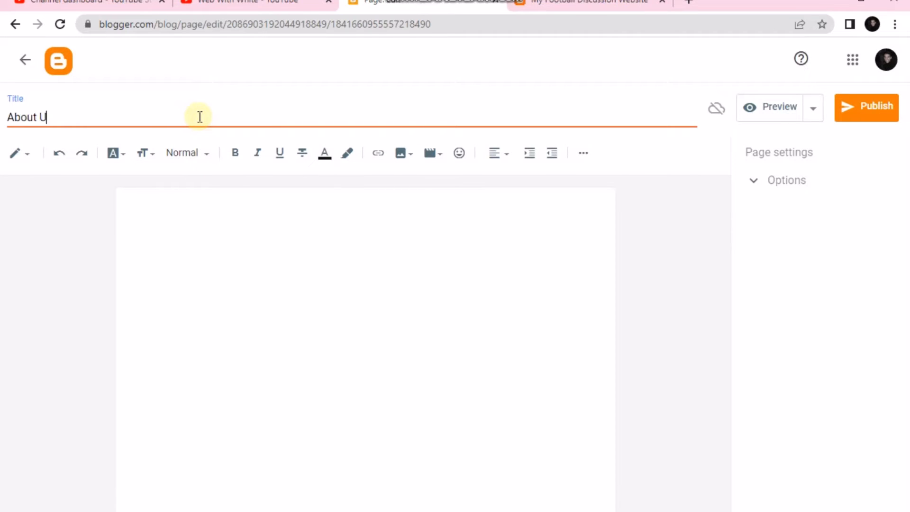
left_click(843, 106)
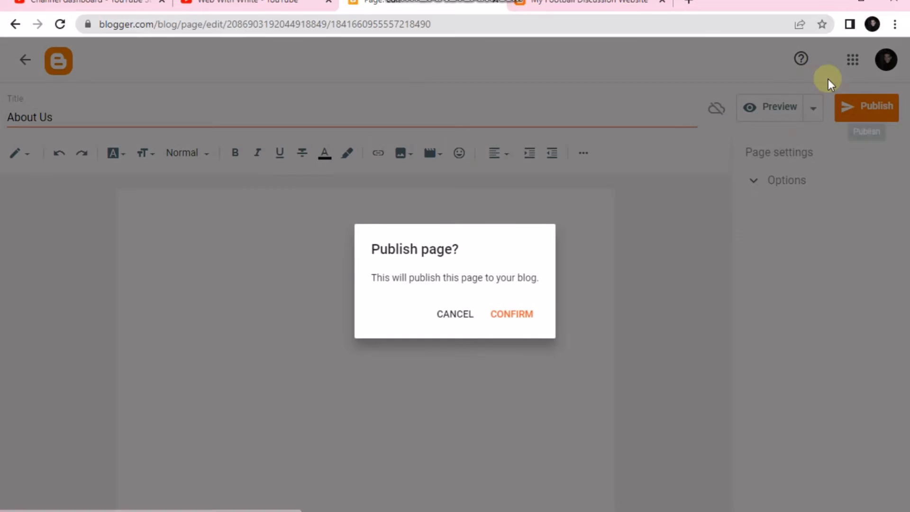
left_click(517, 316)
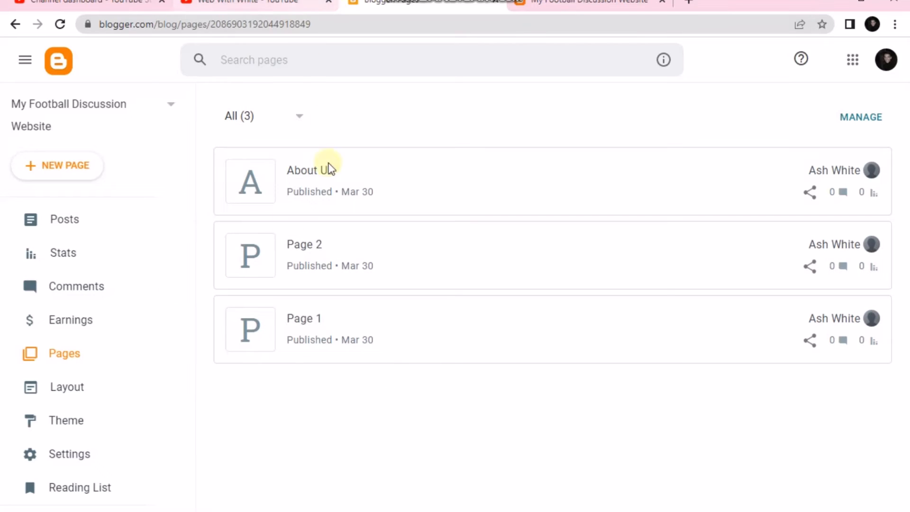
Step: Reload the live blog to check whether the published pages show, and return to the Blogger pages list
left_click(587, 2)
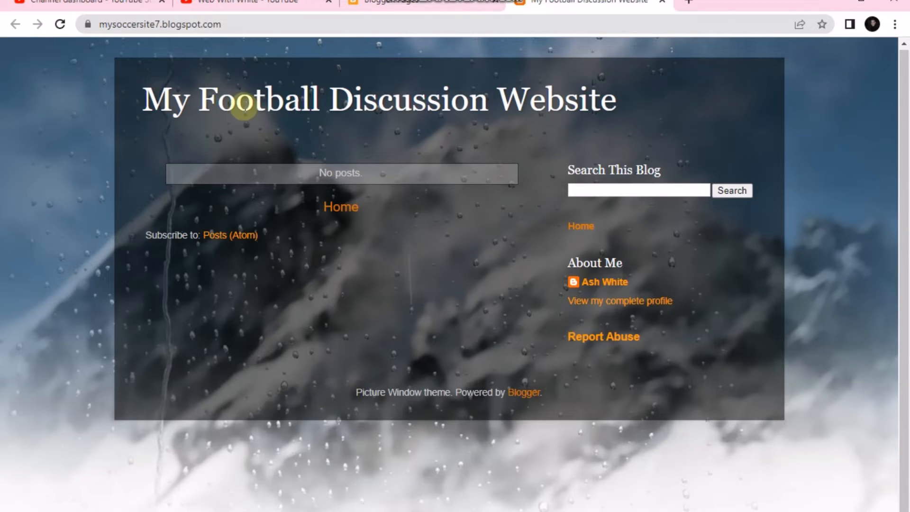
left_click(60, 30)
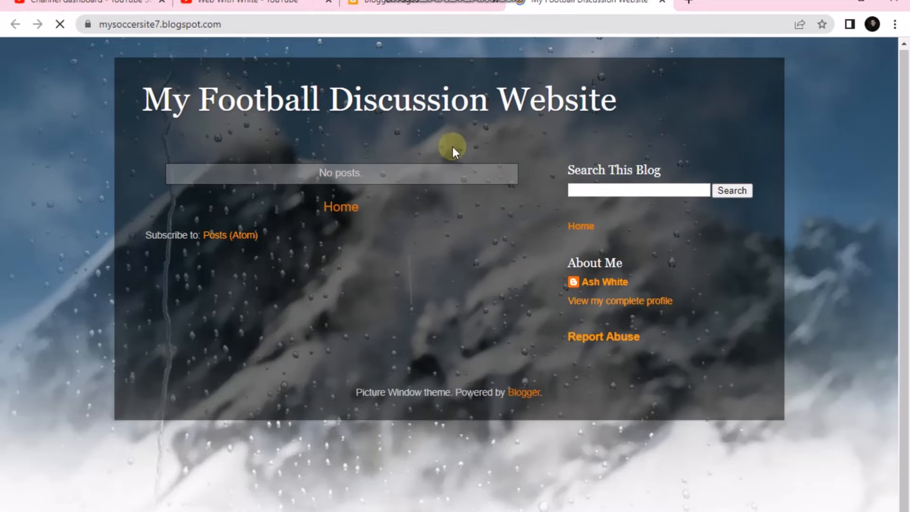
left_click(420, 7)
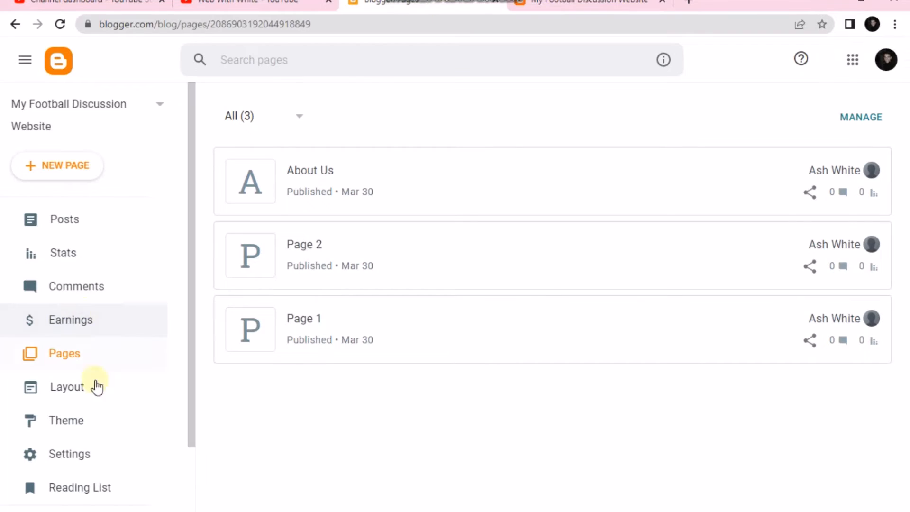
Step: Open the blog's layout and compare its Header and Cross-Column sections with the live site
left_click(87, 396)
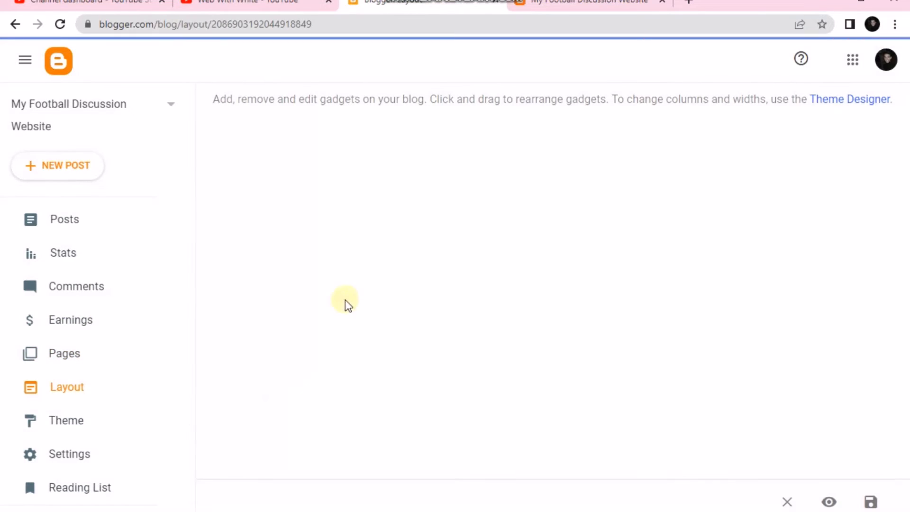
scroll(348, 360, "down", 3)
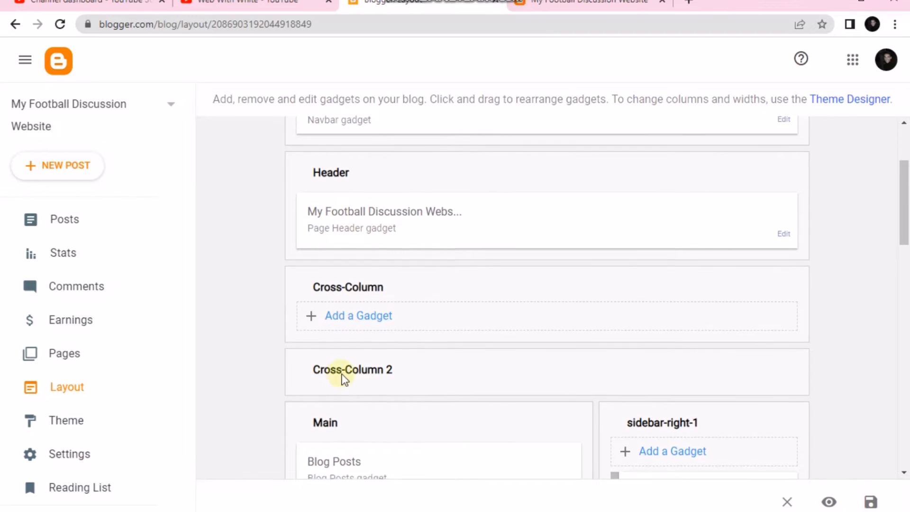
scroll(343, 377, "up", 2)
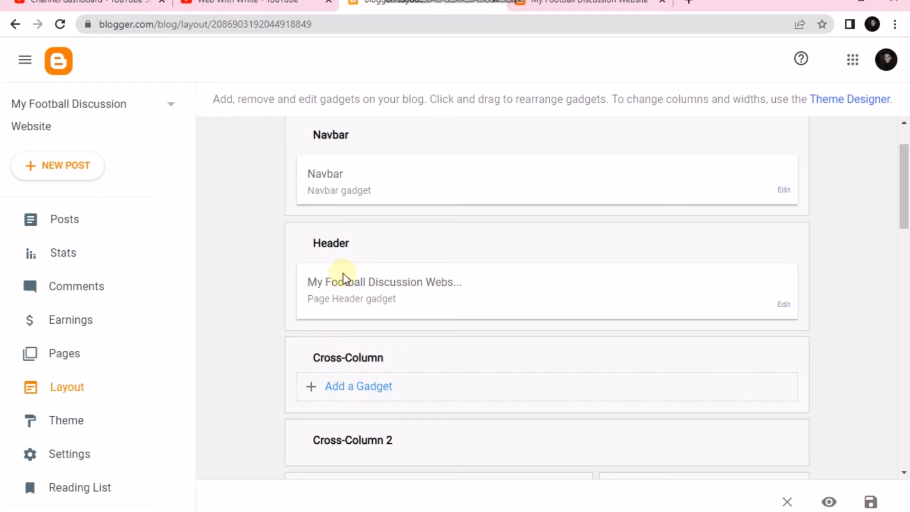
left_click(588, 4)
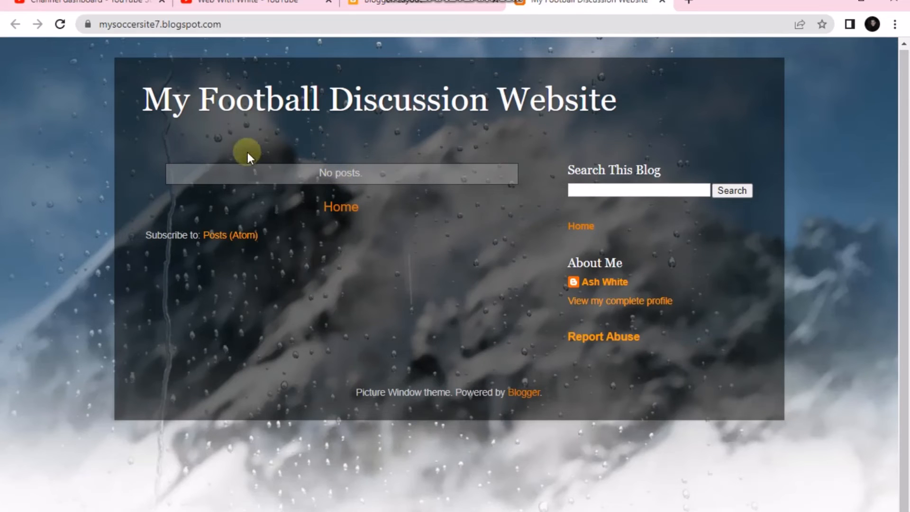
left_click(429, 5)
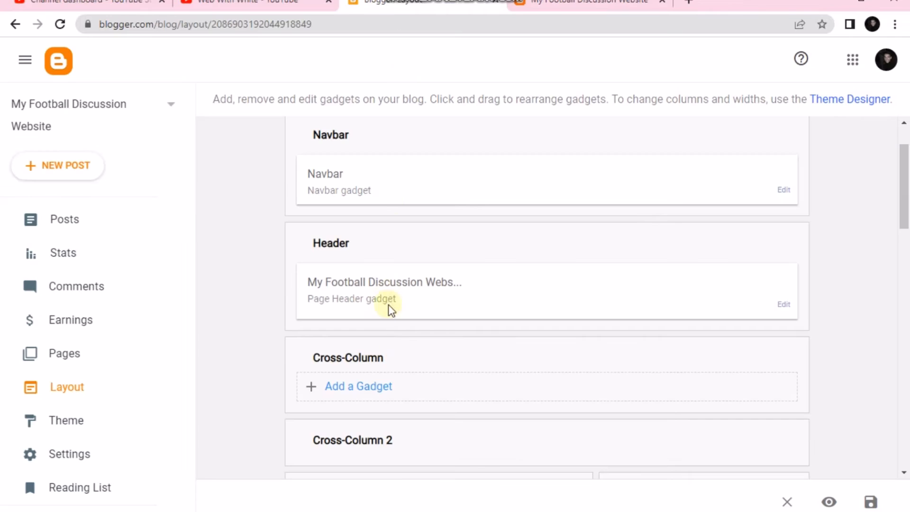
Step: Add a Pages gadget to the layout's Cross-Column section
left_click(370, 388)
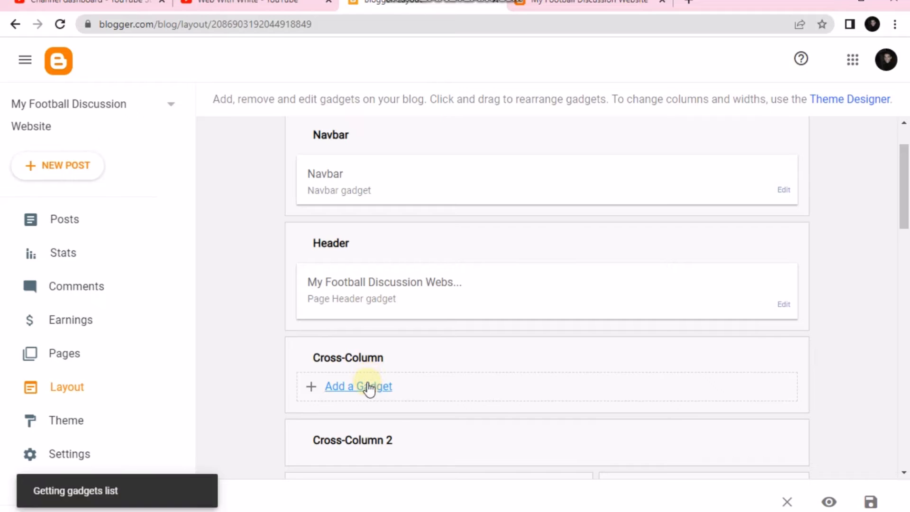
scroll(407, 342, "down", 3)
scroll(429, 294, "up", 3)
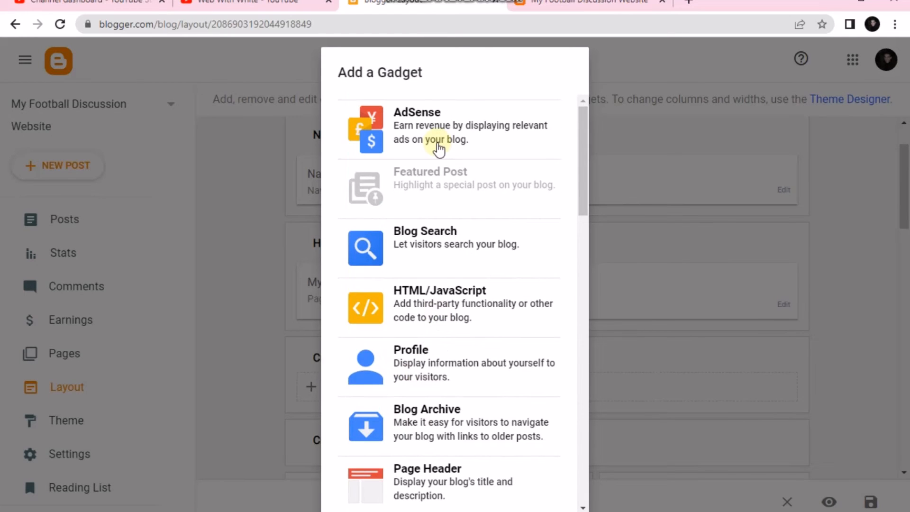
scroll(451, 254, "down", 15)
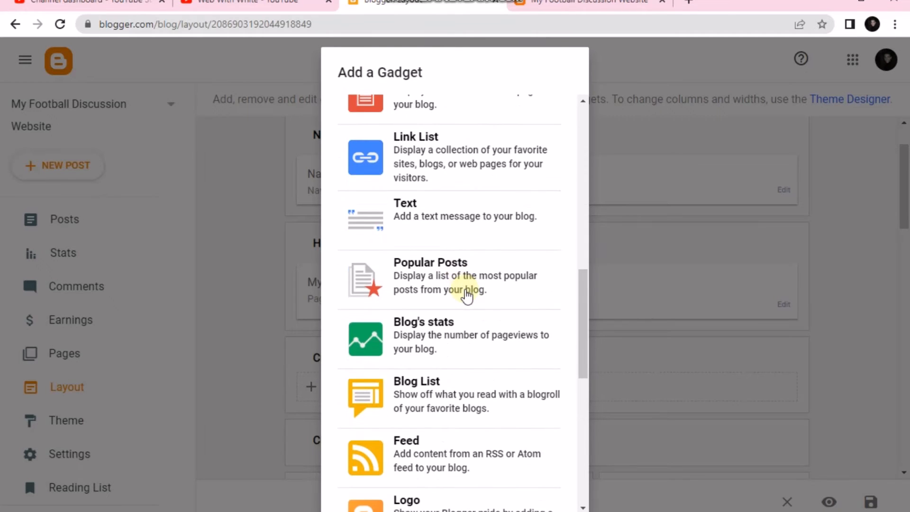
scroll(468, 305, "down", 6)
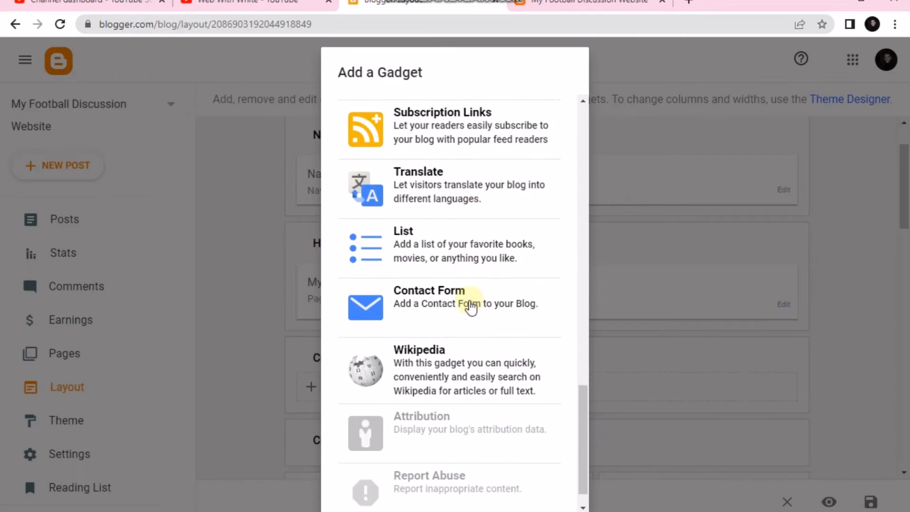
scroll(468, 305, "up", 10)
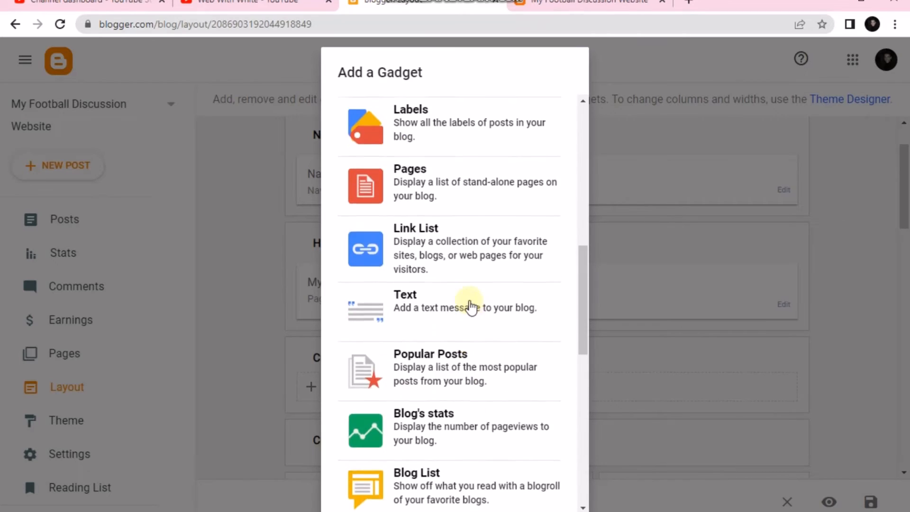
left_click(428, 251)
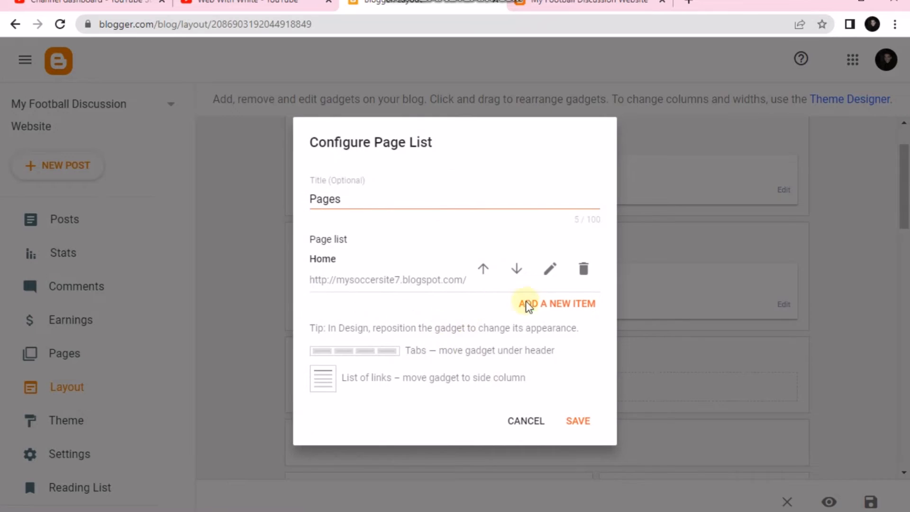
Step: Add Page 1 and Page 2 as items to the gadget's page list
left_click(530, 306)
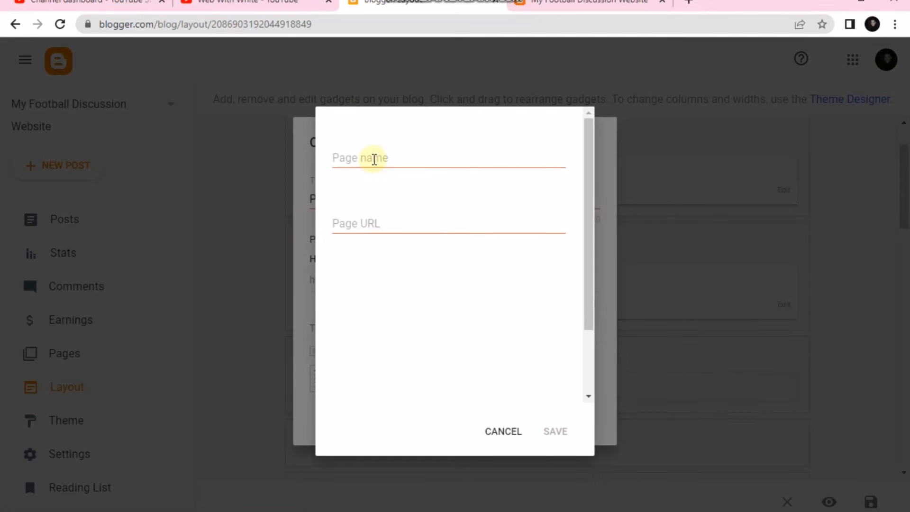
left_click(374, 159)
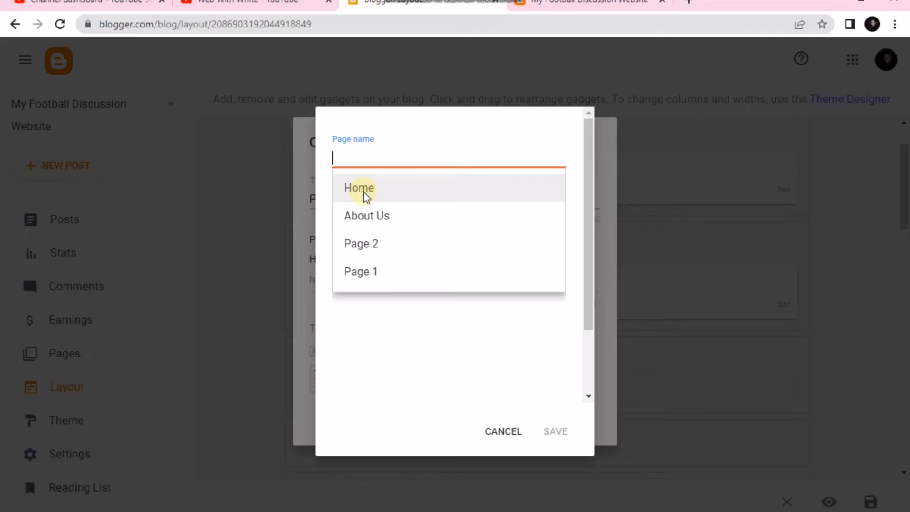
left_click(368, 273)
left_click(552, 429)
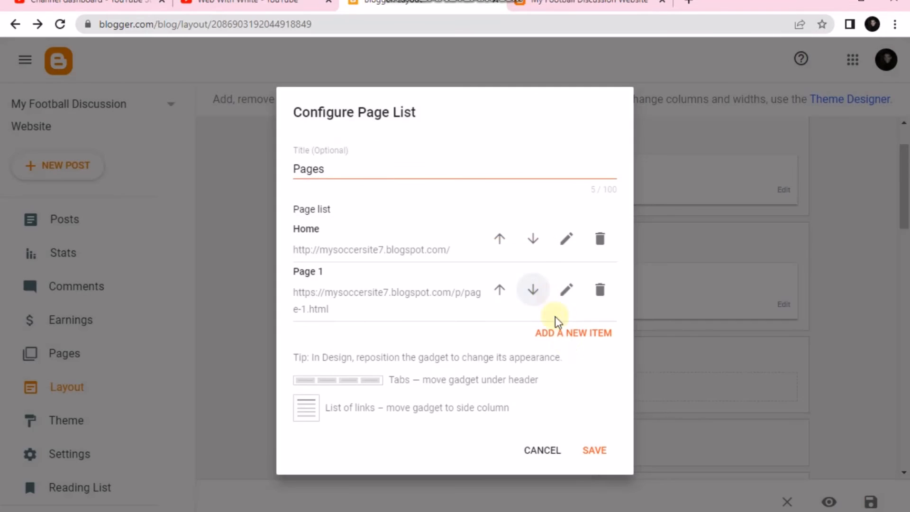
left_click(566, 335)
left_click(412, 159)
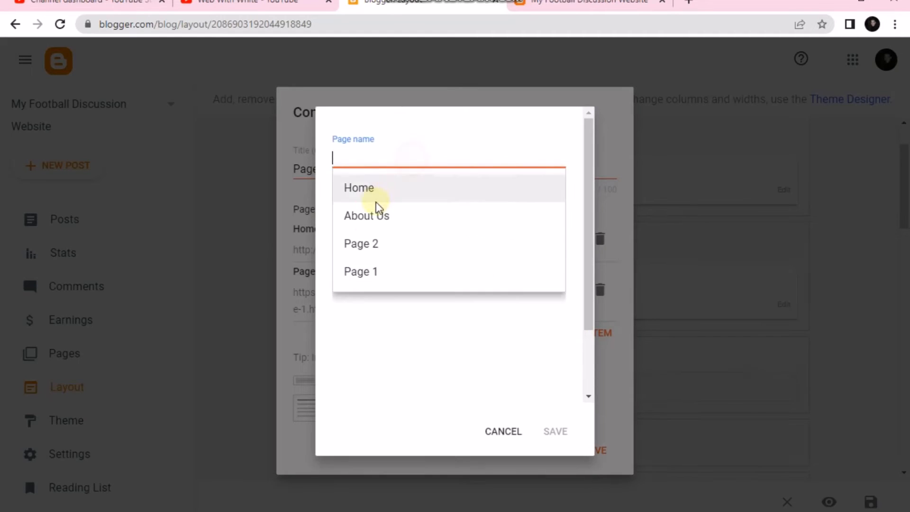
left_click(375, 244)
left_click(553, 424)
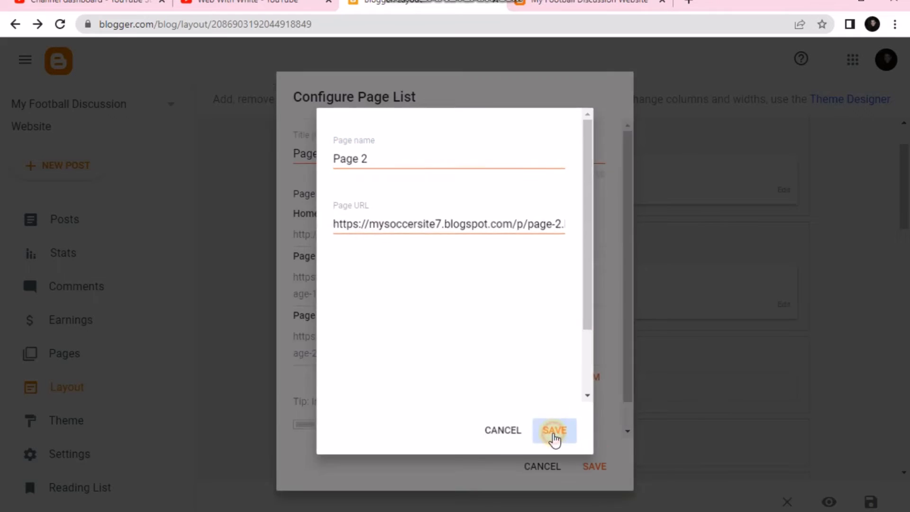
Step: Add About Us to the page list and save the Pages gadget
left_click(564, 385)
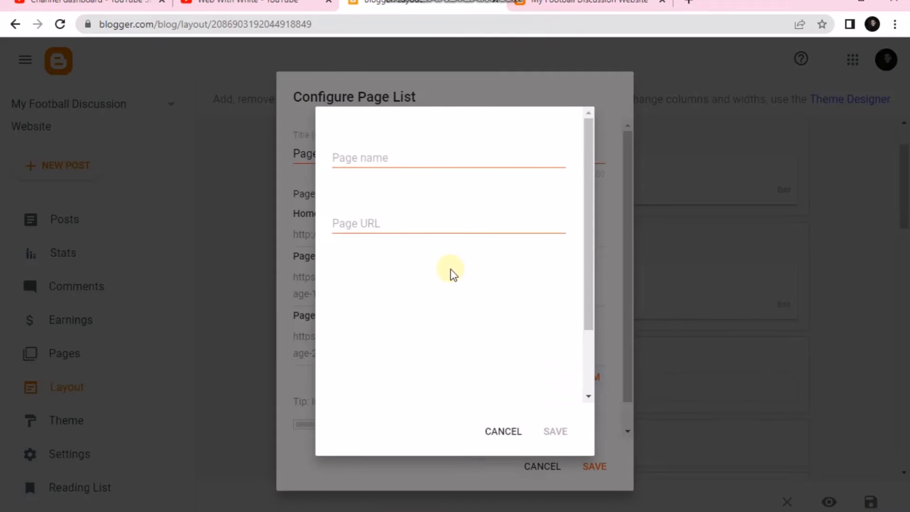
left_click(421, 159)
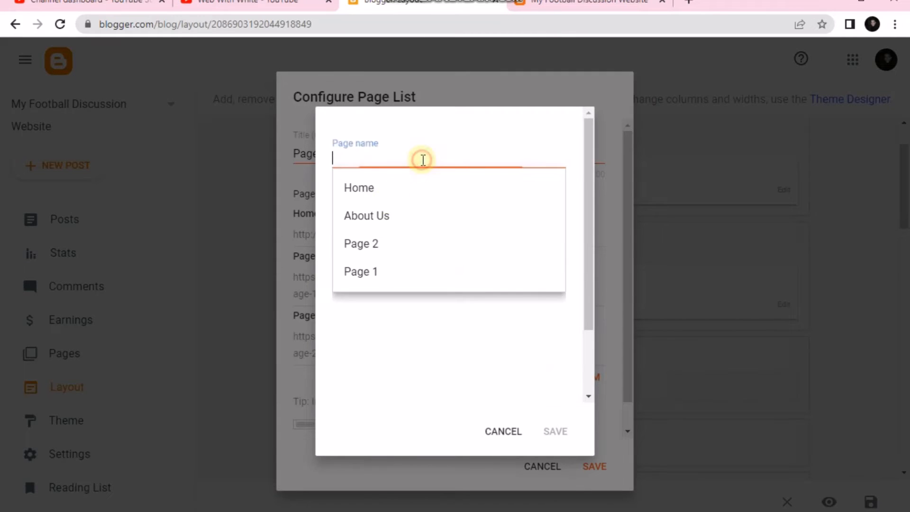
left_click(375, 220)
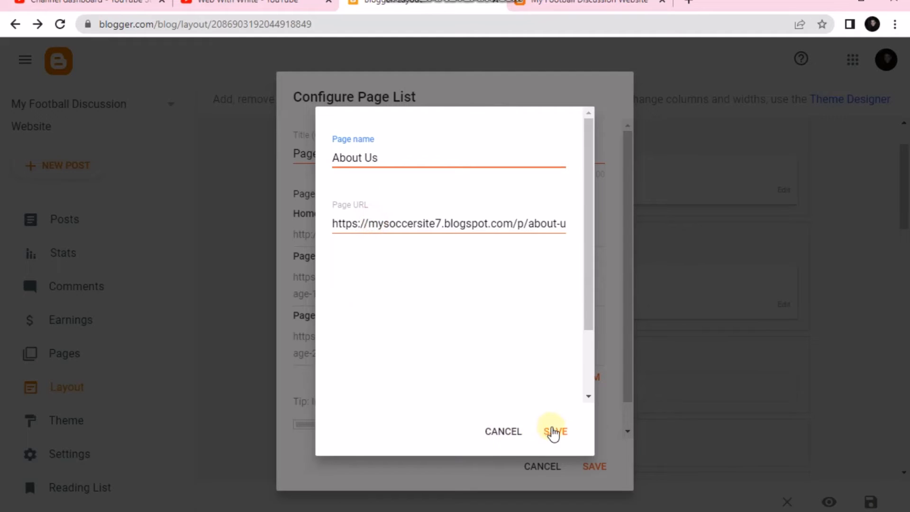
left_click(554, 432)
left_click(584, 468)
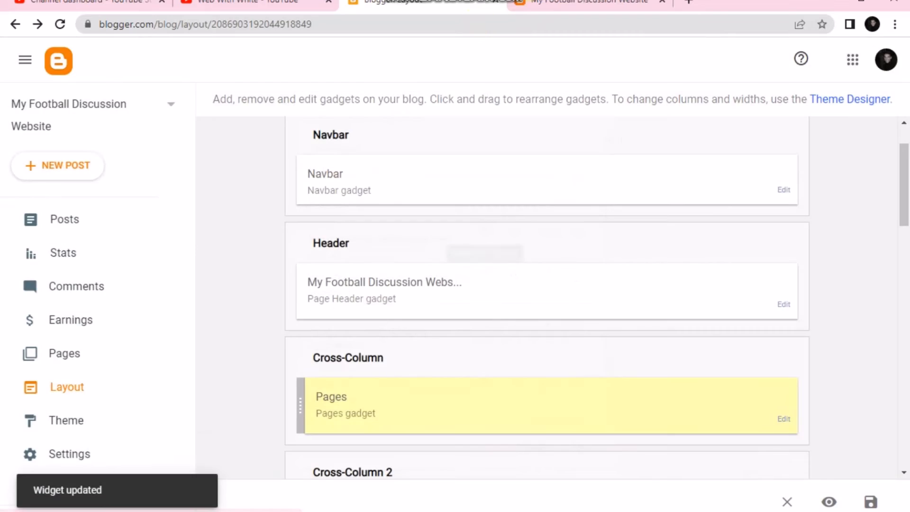
Step: Check the page links on the live blog and open the customizer for the Picture Window theme
left_click(583, 3)
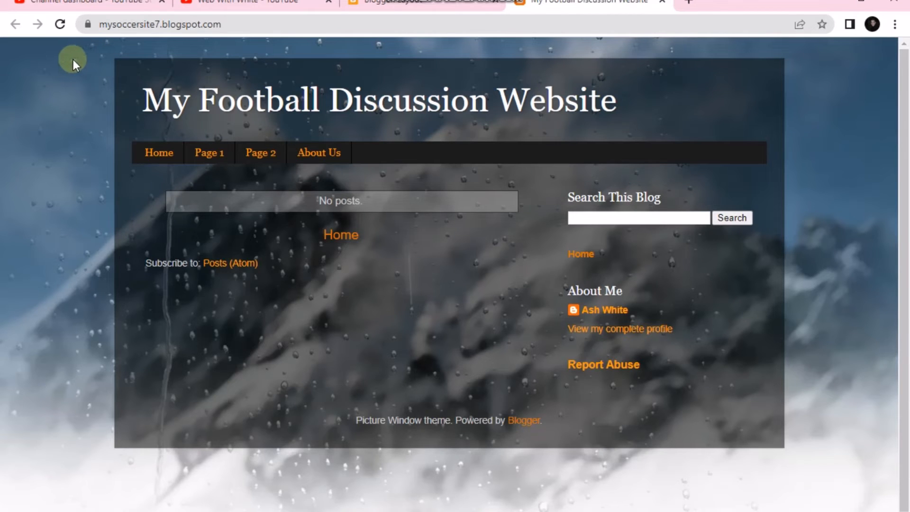
left_click(397, 4)
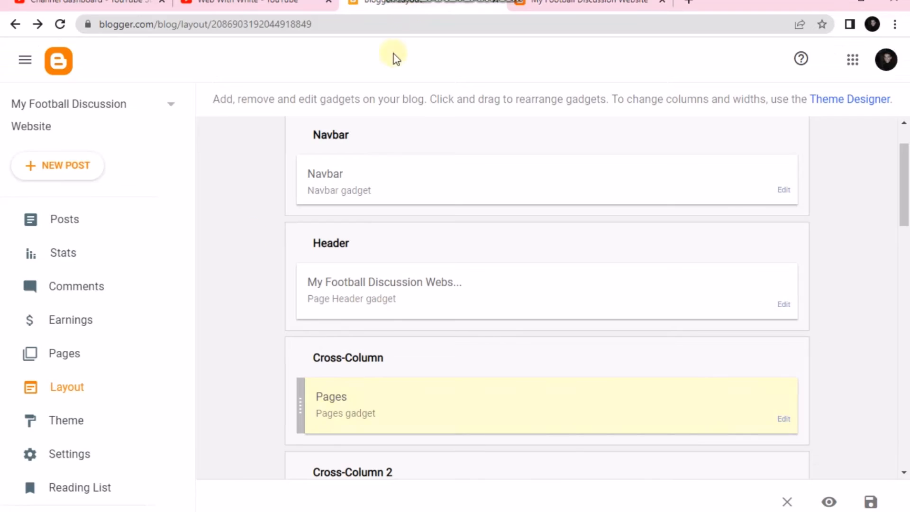
left_click(93, 420)
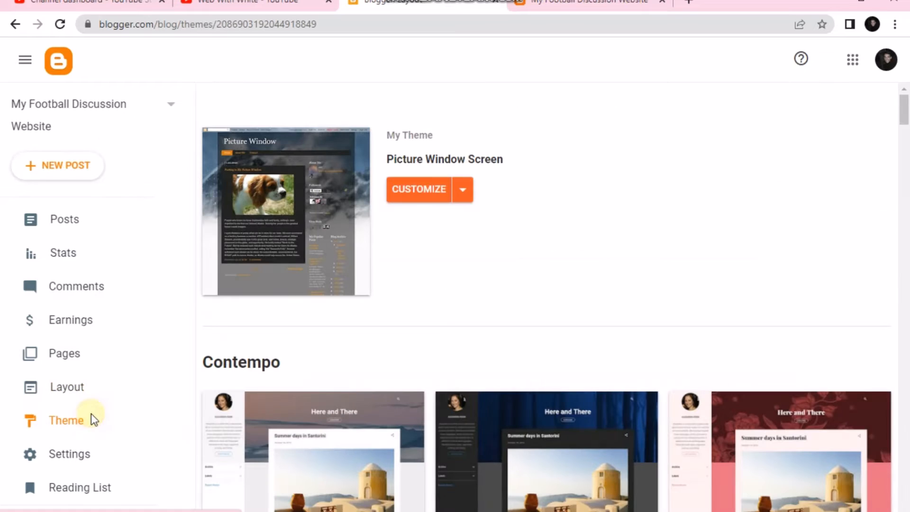
left_click(456, 195)
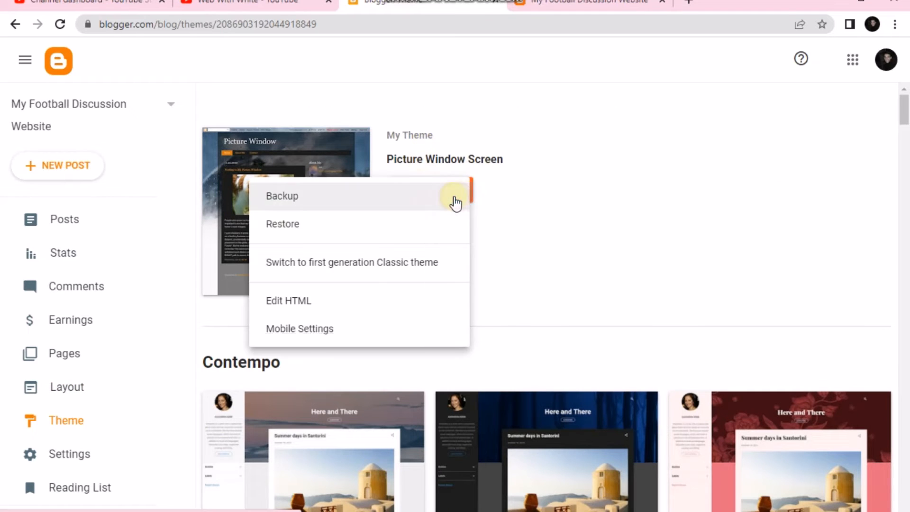
left_click(513, 189)
left_click(439, 196)
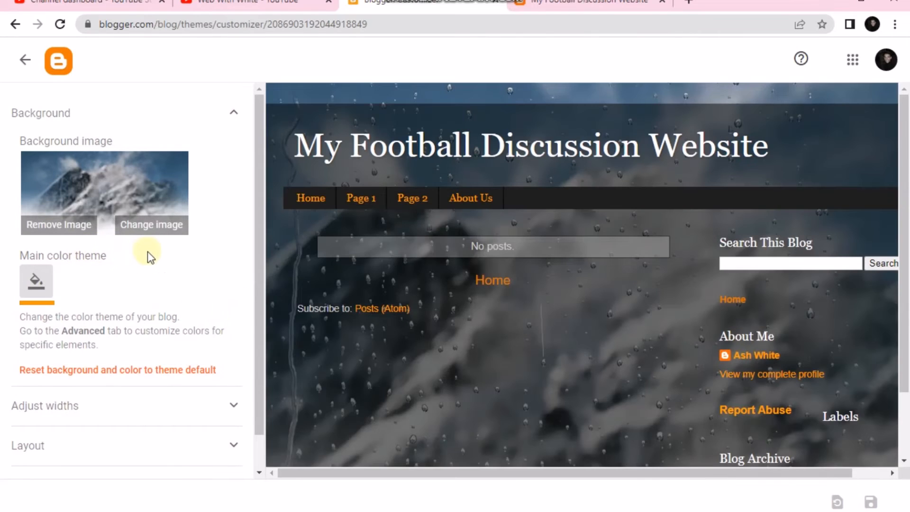
Step: Set the entire blog width to 1200 px in the theme customizer and save the change
scroll(156, 252, "down", 2)
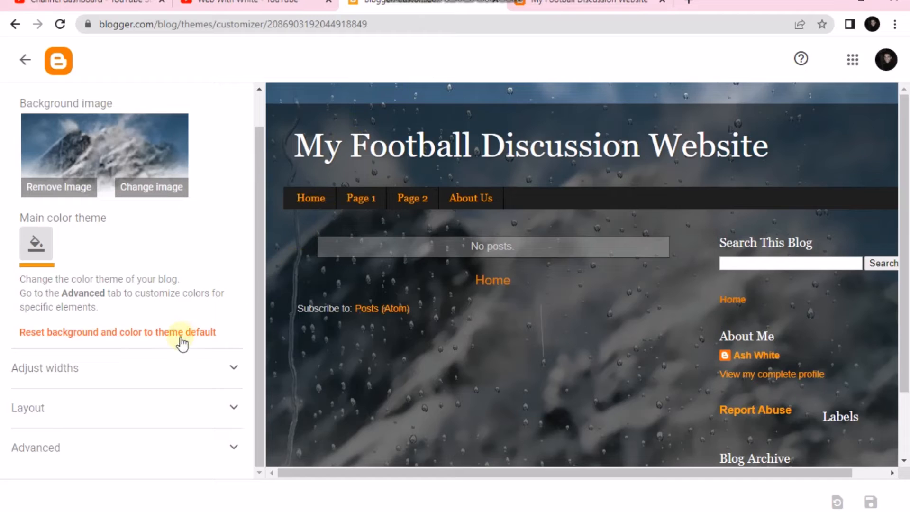
left_click(122, 372)
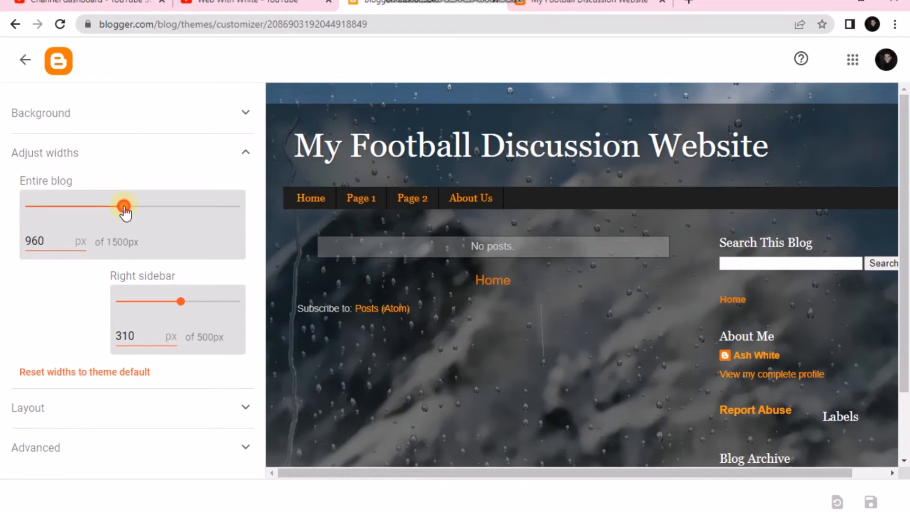
left_click_drag(128, 211, 142, 213)
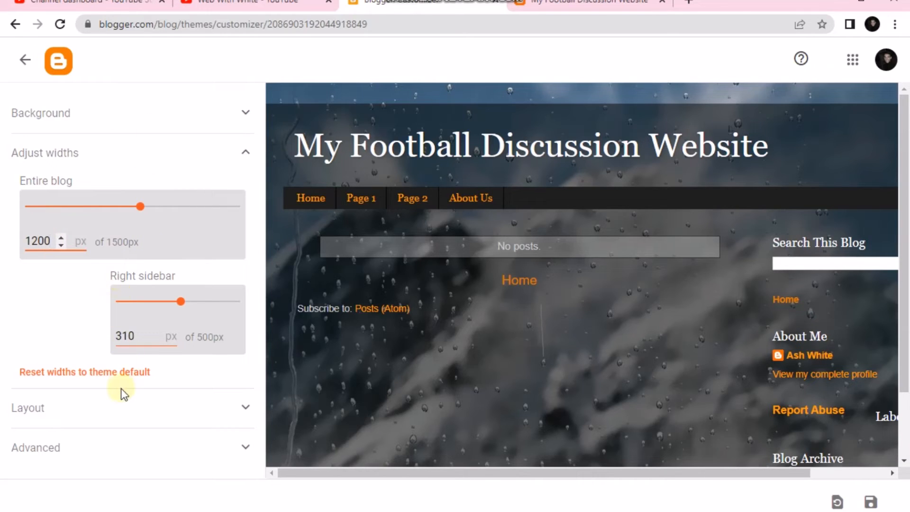
left_click(870, 502)
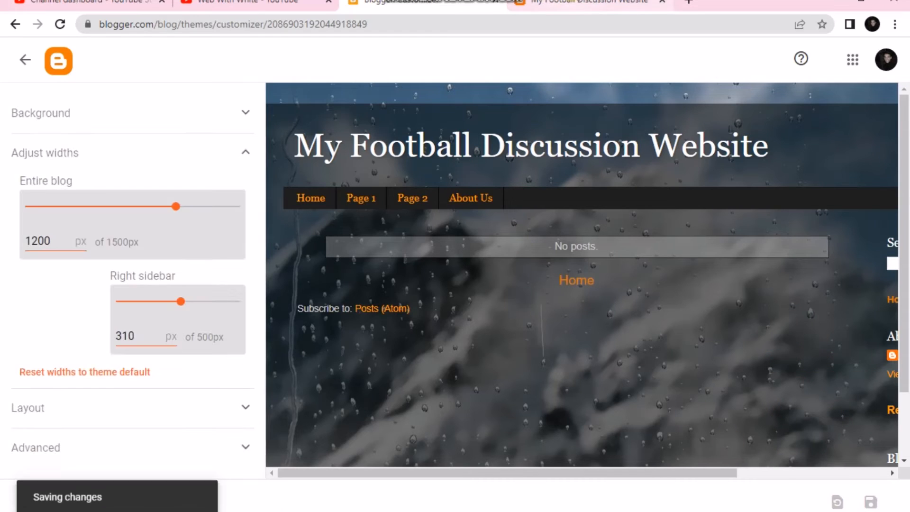
Step: Reload the live blog to check the new width and return to the theme customizer
left_click(587, 3)
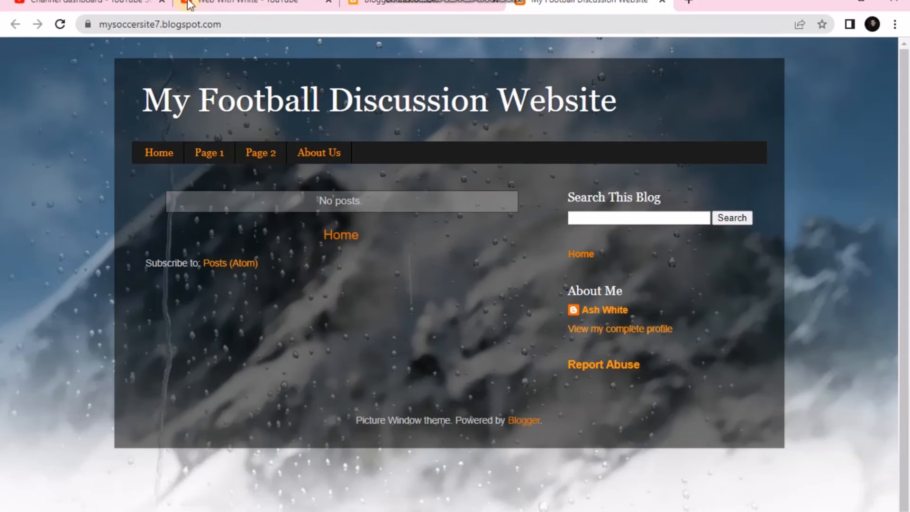
left_click(59, 24)
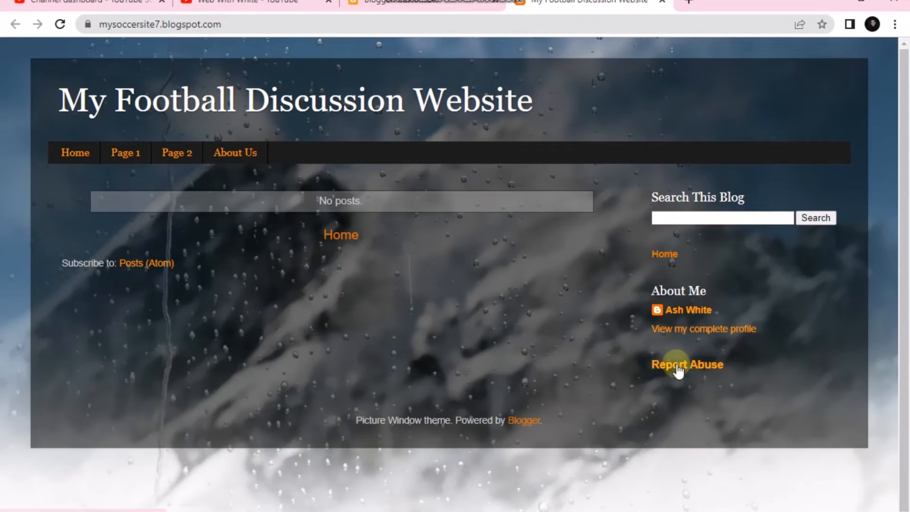
left_click(419, 3)
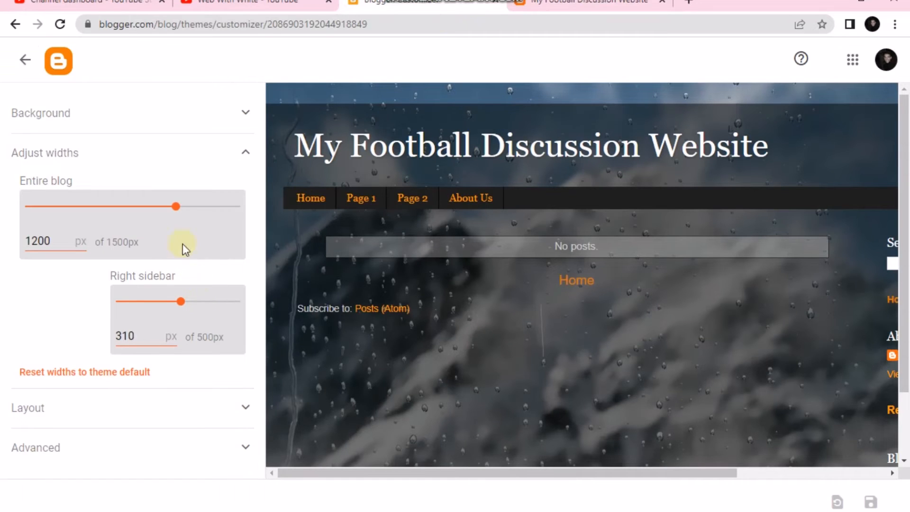
Step: Set the Page Text font size to 16px in the theme's advanced settings and save the change
left_click(79, 127)
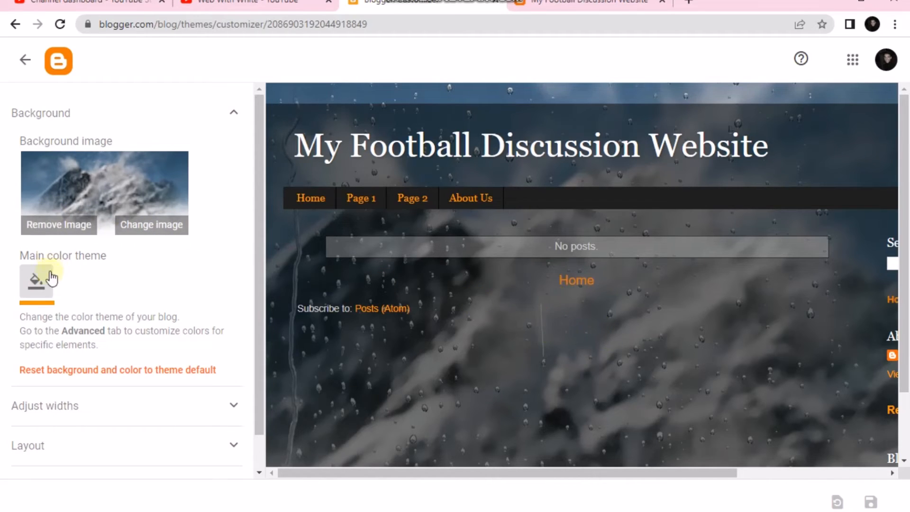
scroll(235, 304, "down", 1)
scroll(235, 303, "down", 1)
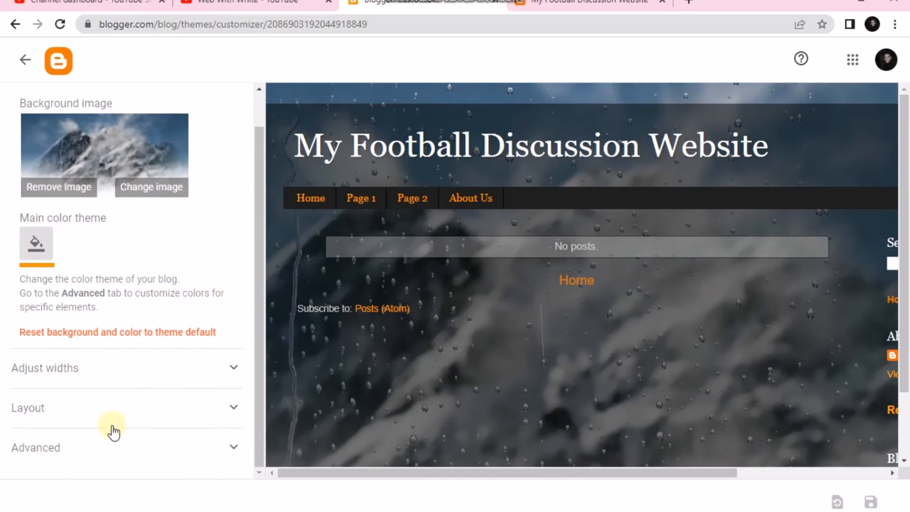
left_click(112, 443)
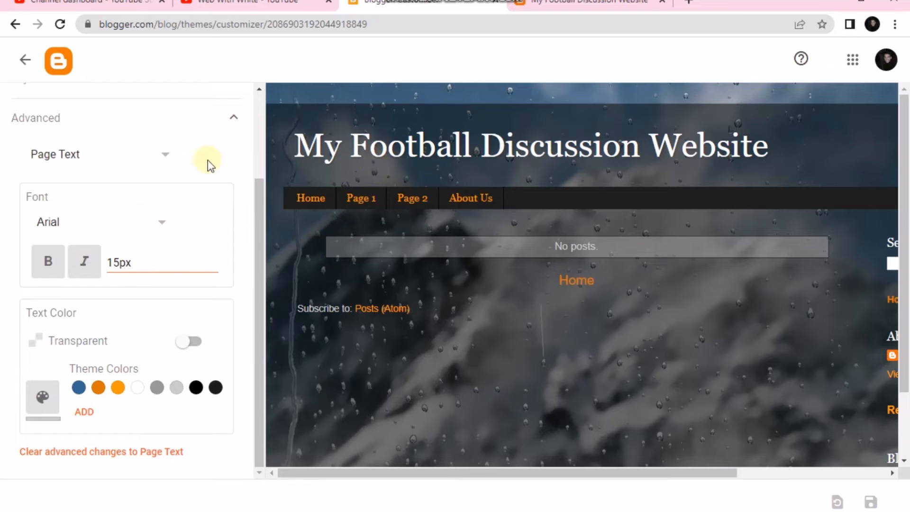
left_click(120, 260)
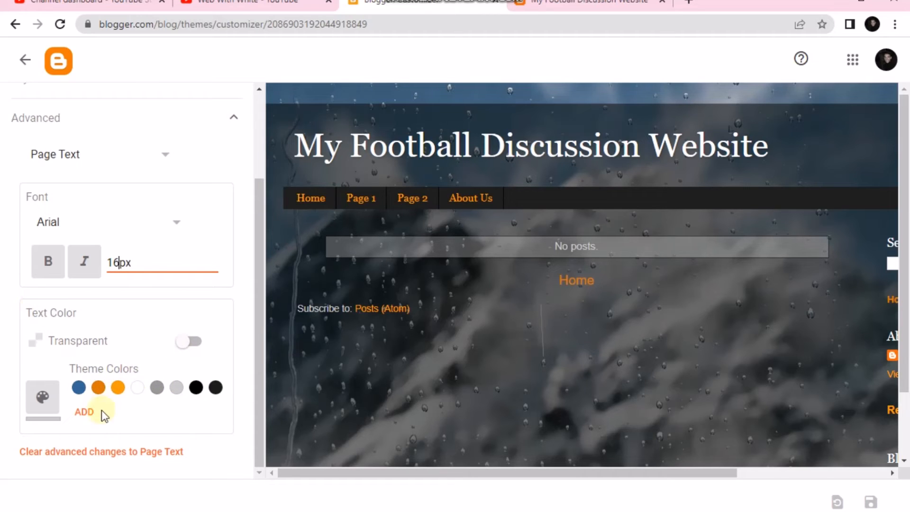
scroll(61, 285, "up", 3)
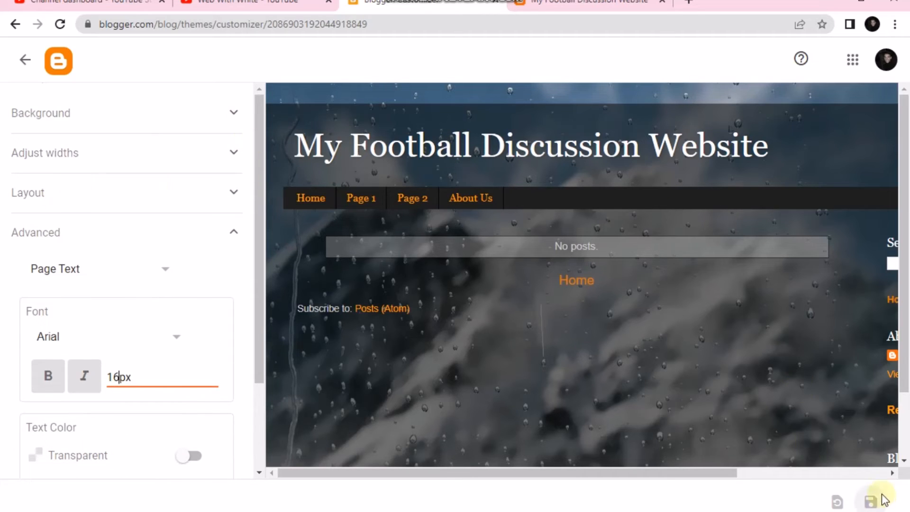
scroll(545, 341, "down", 2)
scroll(132, 189, "down", 3)
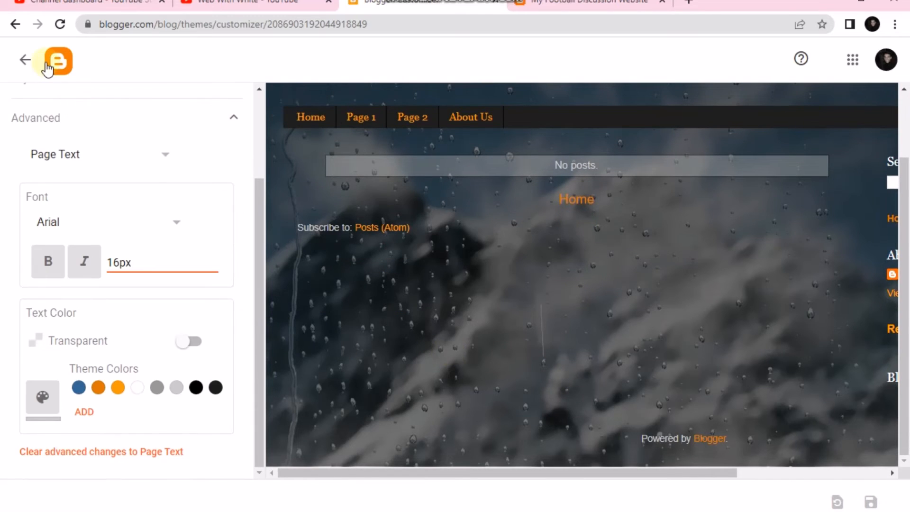
left_click(25, 60)
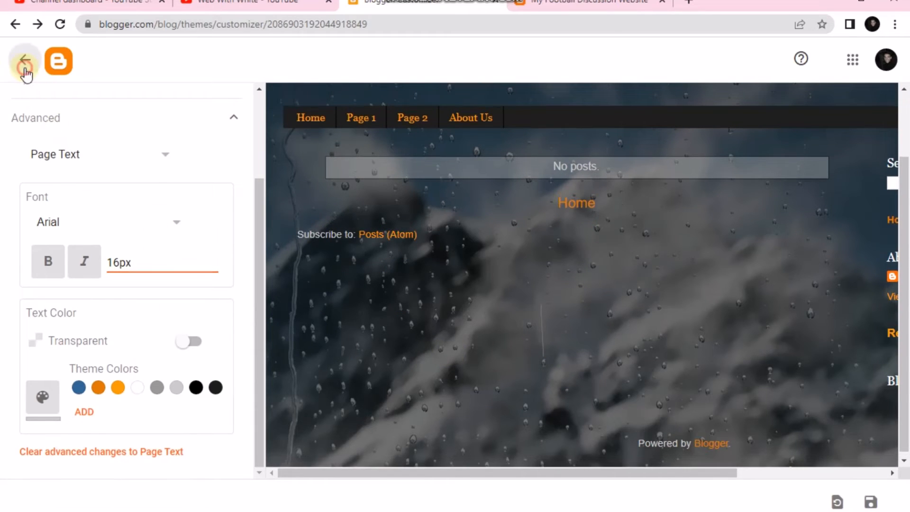
left_click(562, 101)
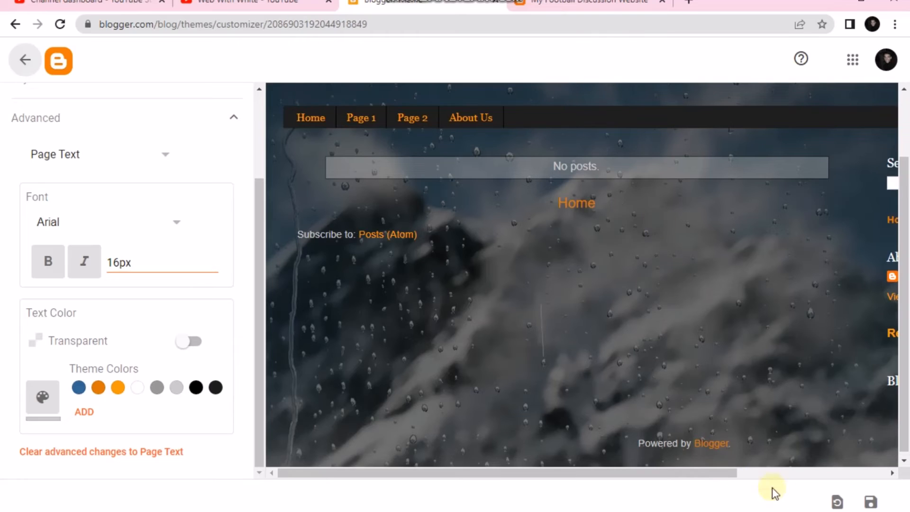
left_click(866, 501)
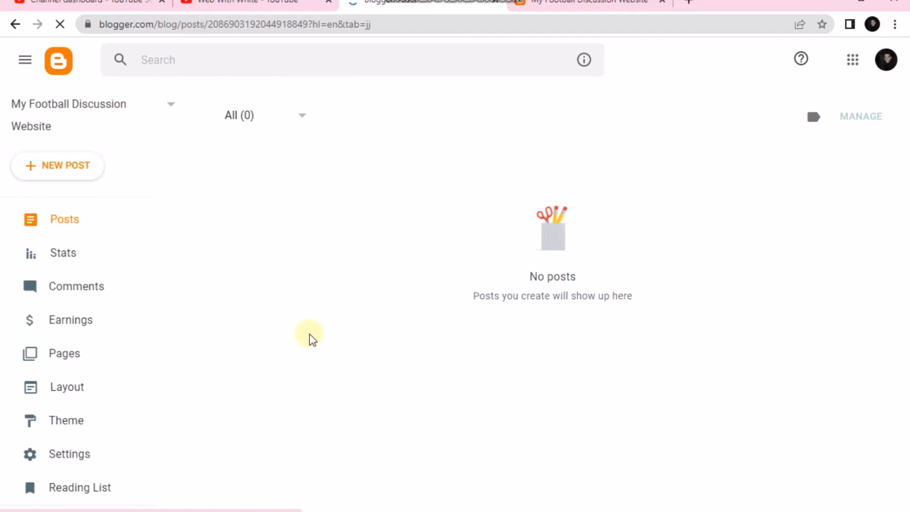
Step: Open the About Us page on the live blog and examine its content and comment area
left_click(588, 4)
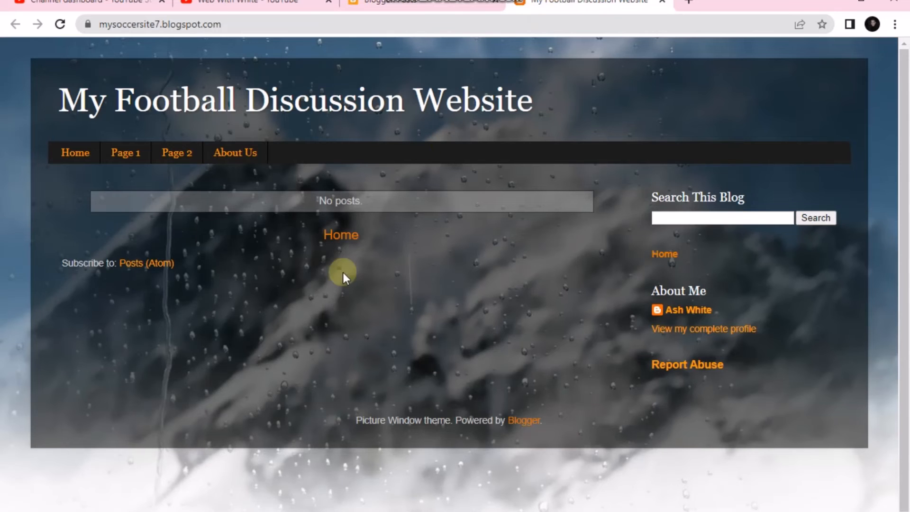
left_click(240, 157)
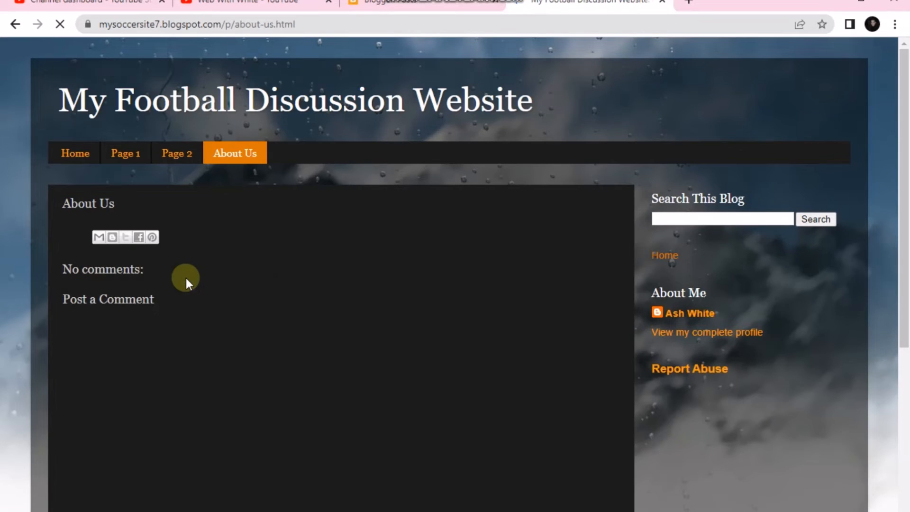
scroll(180, 305, "down", 1)
scroll(180, 305, "down", 1)
scroll(129, 225, "up", 2)
scroll(142, 258, "down", 1)
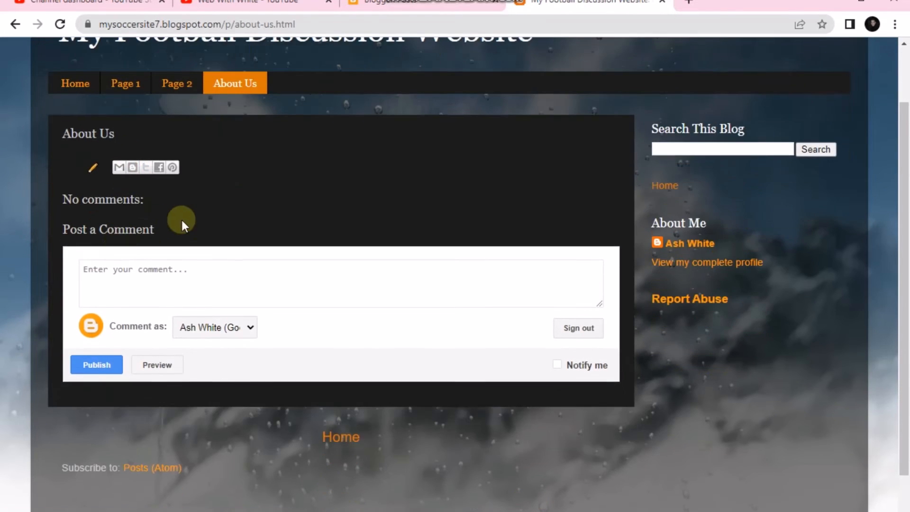
scroll(181, 222, "up", 1)
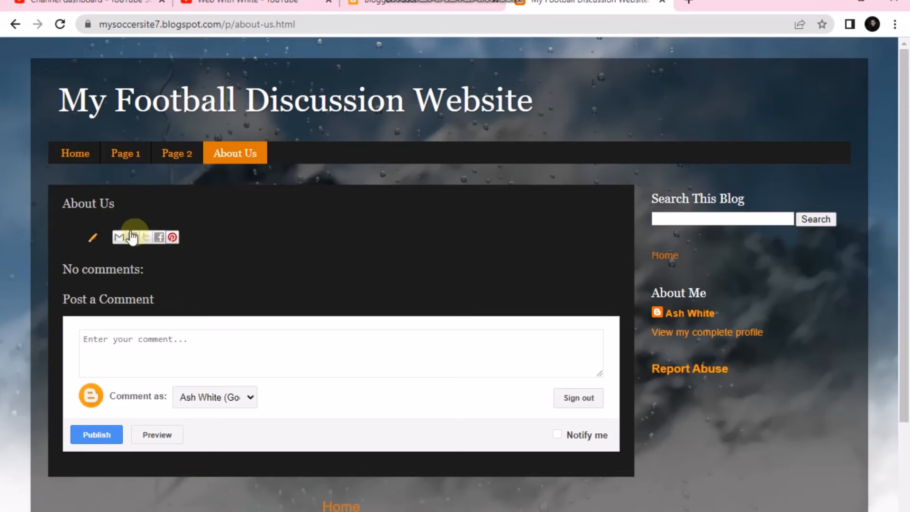
Step: Open the About Us page for editing in HTML view, add the text "htgh" and update the page
left_click(408, 4)
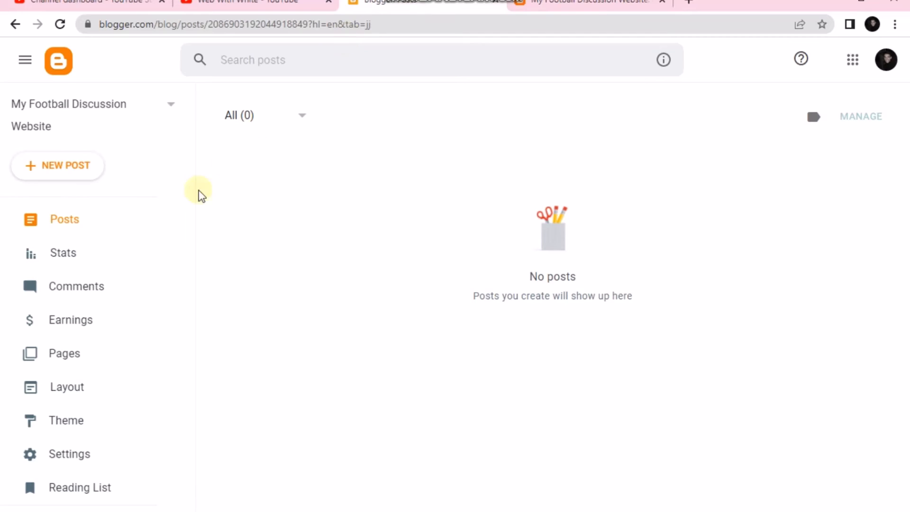
left_click(95, 351)
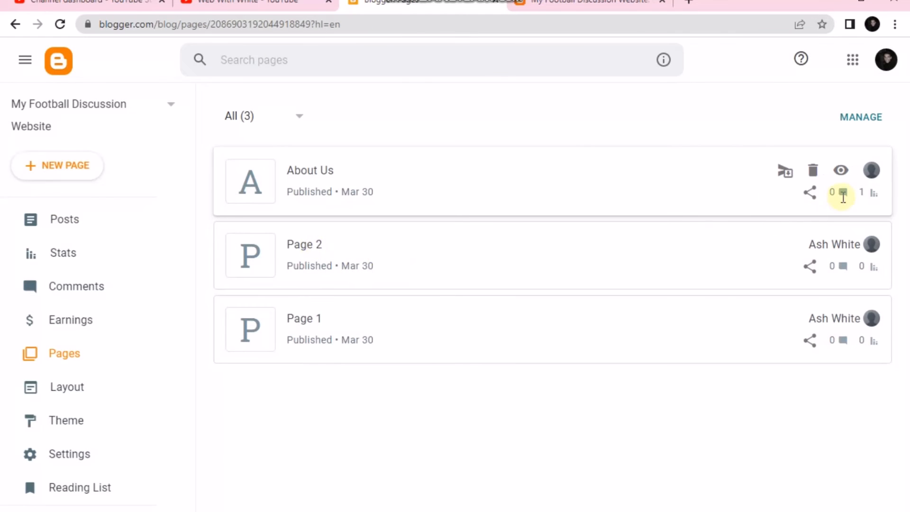
left_click(733, 197)
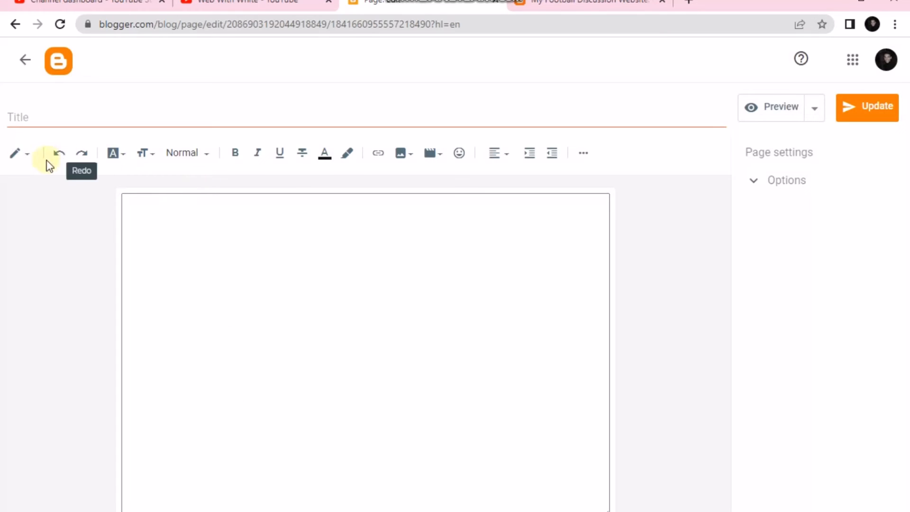
left_click(22, 152)
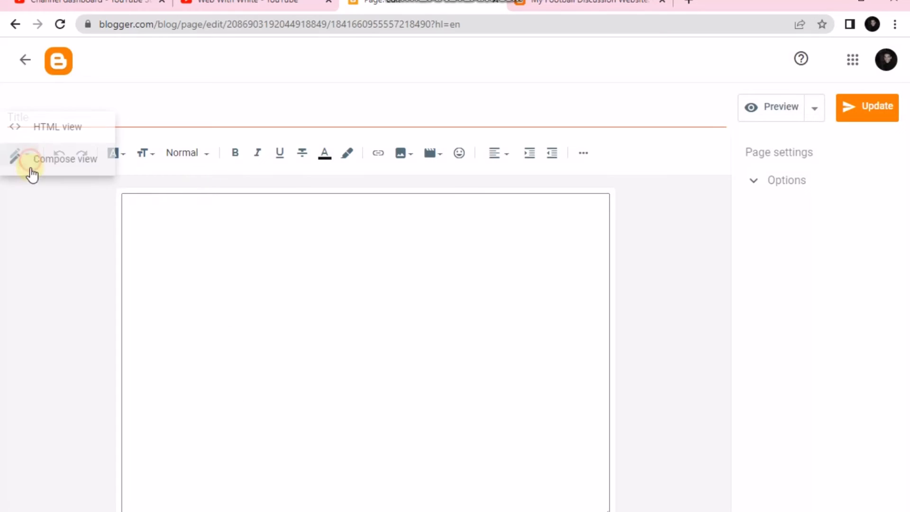
left_click(57, 128)
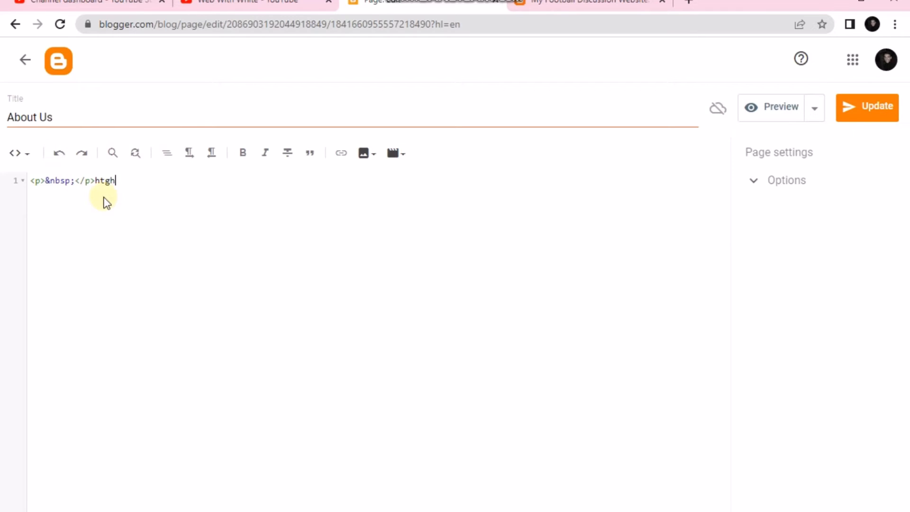
left_click(852, 105)
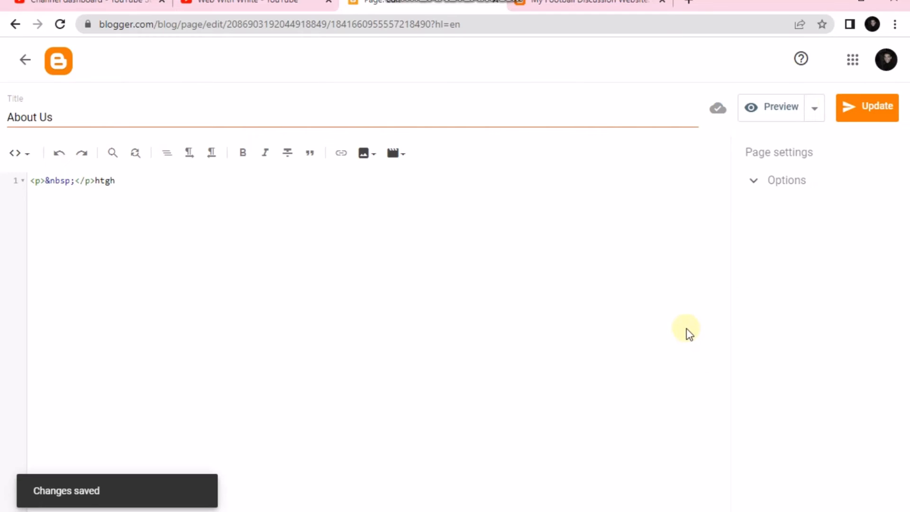
Step: Create a new blog post titled "post no 1" and leave it unpublished
left_click(55, 65)
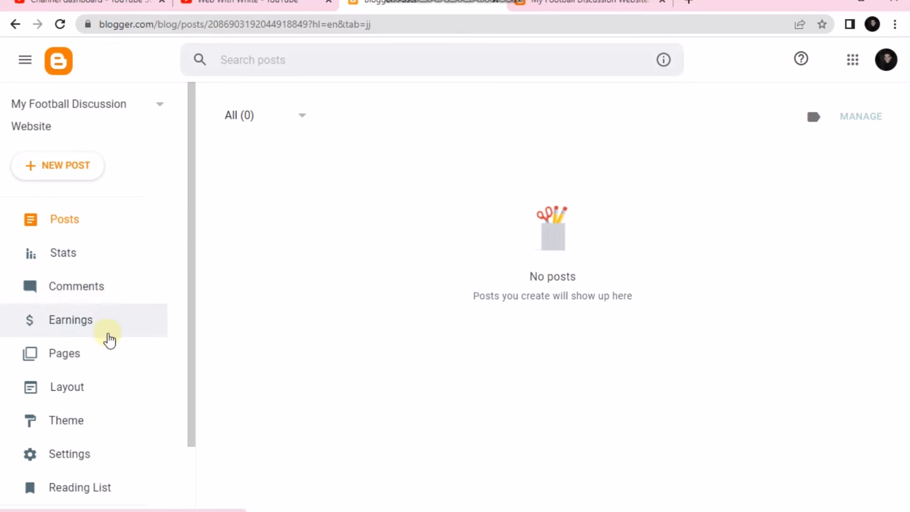
left_click(90, 235)
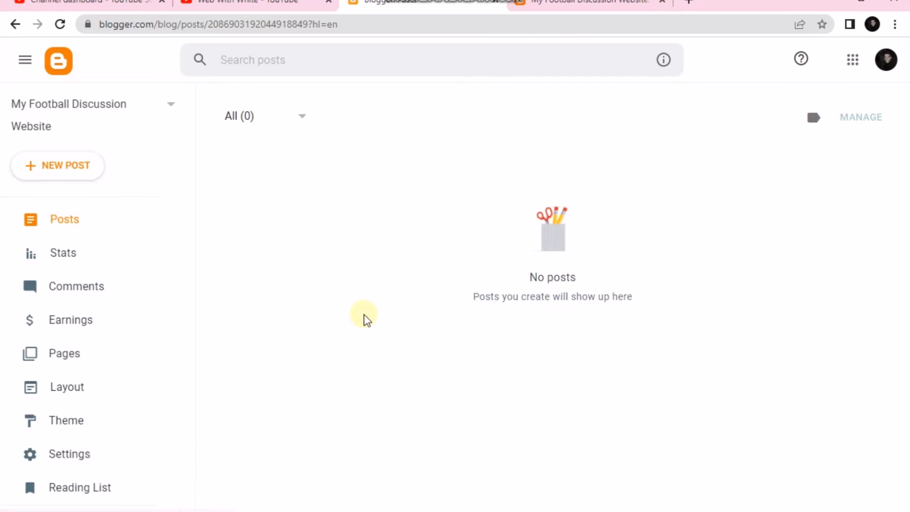
left_click(46, 173)
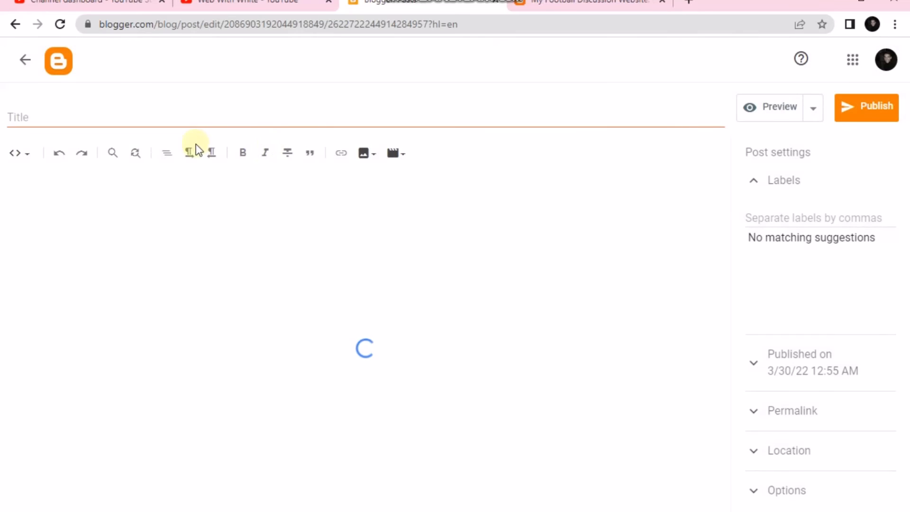
left_click(195, 124)
type("Hi")
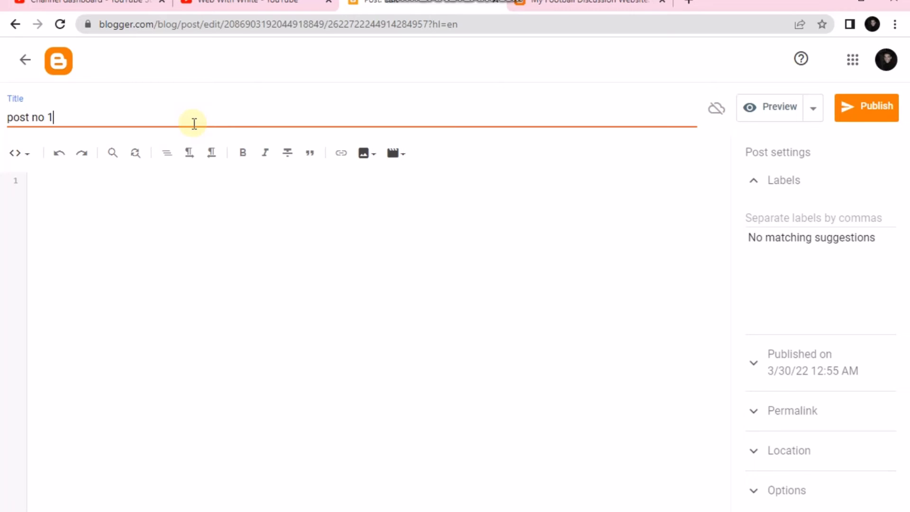
key("ctrl+a")
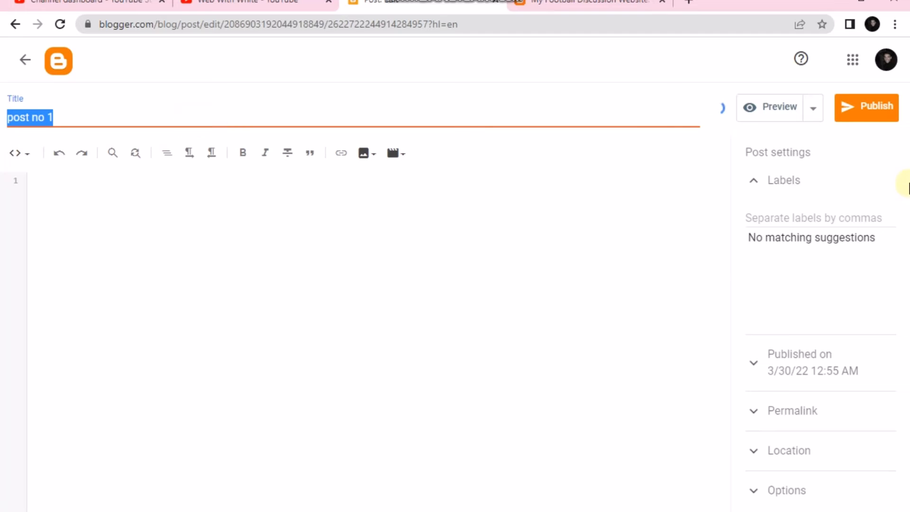
left_click(853, 116)
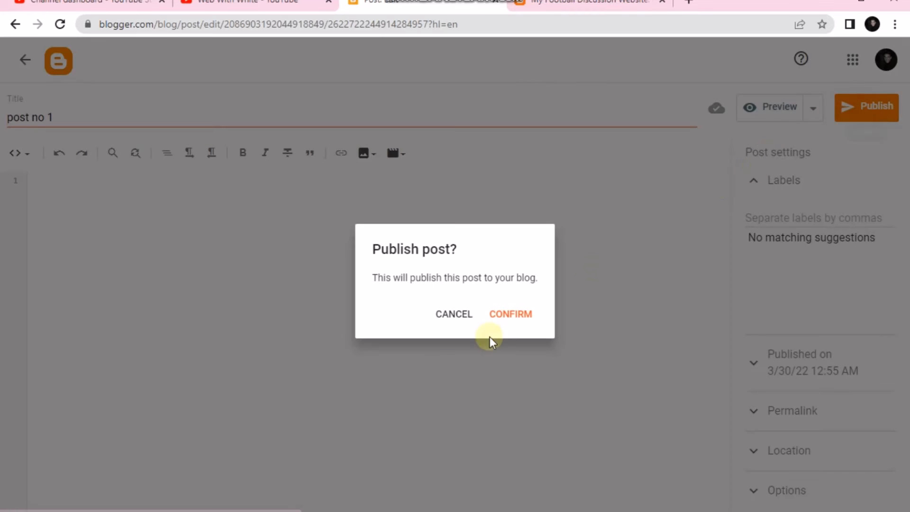
left_click(456, 312)
Step: Search Google for "dummy text" in a new browser tab
left_click(688, 2)
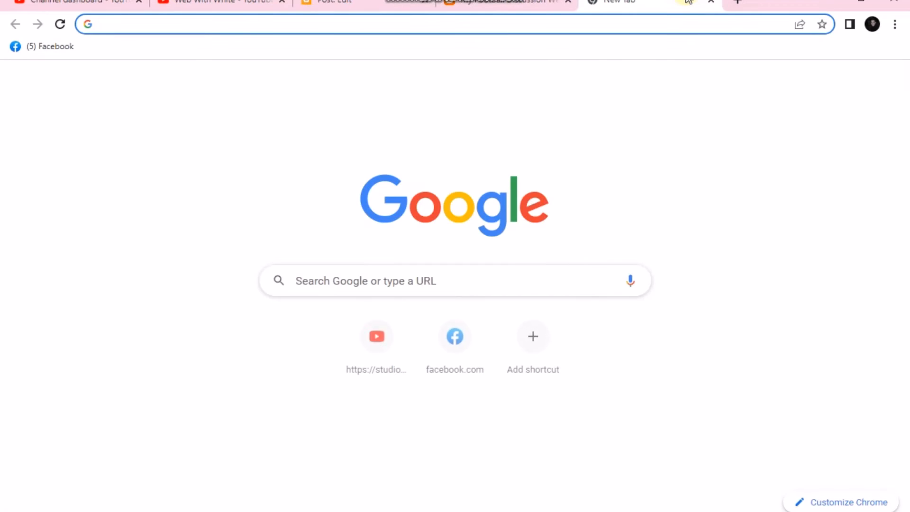
type("dumm")
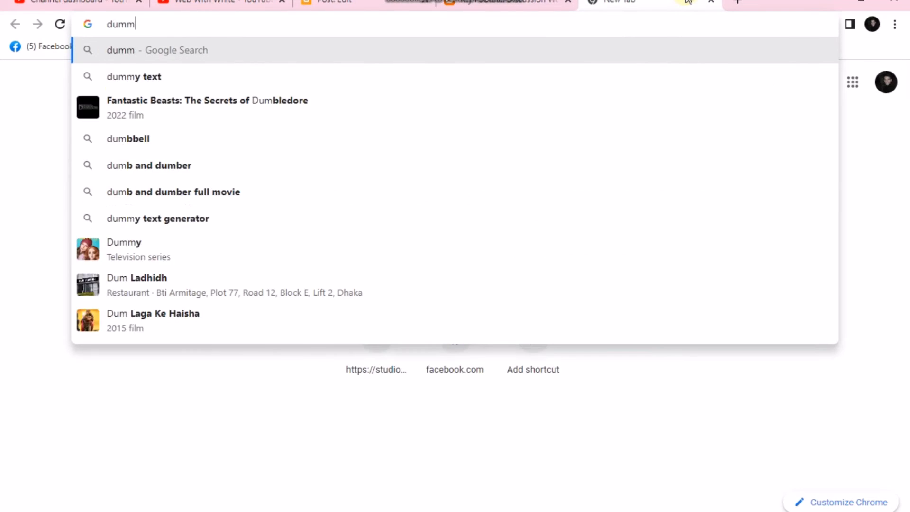
type("y")
key("Down")
key("Return")
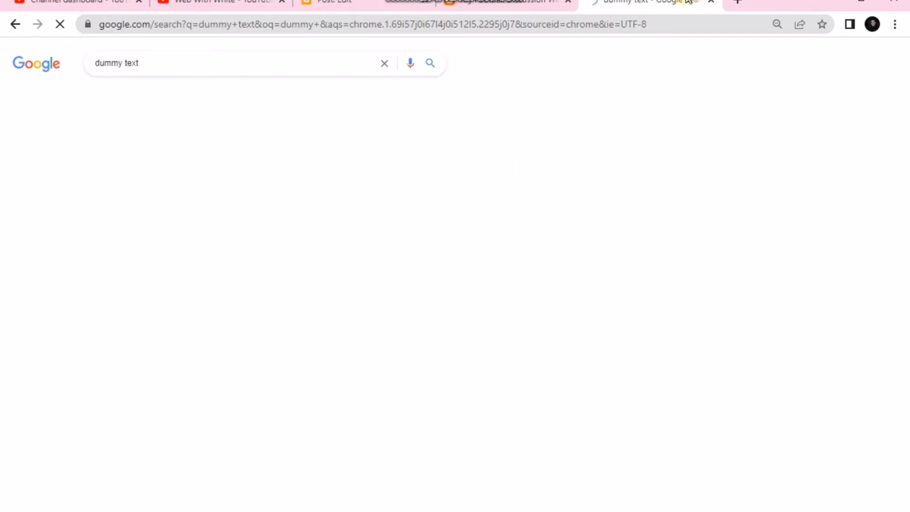
Step: Open lipsum.com and copy its explanatory text from "What is Lorem Ipsum?" through "Where can I get some?"
left_click(194, 152)
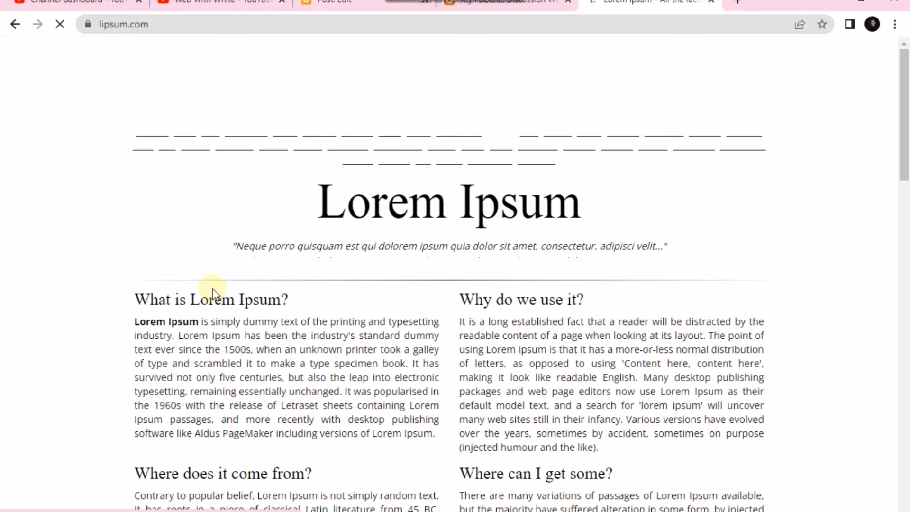
scroll(141, 184, "down", 3)
left_click_drag(138, 167, 692, 385)
key("ctrl+c")
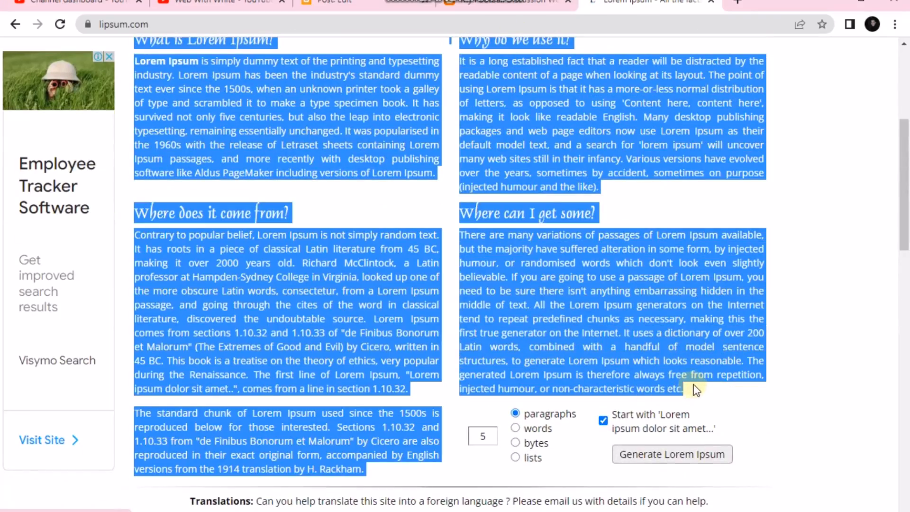
Step: Paste the copied Lorem Ipsum text into the body of "post no 1" in Blogger and publish the post
left_click(483, 2)
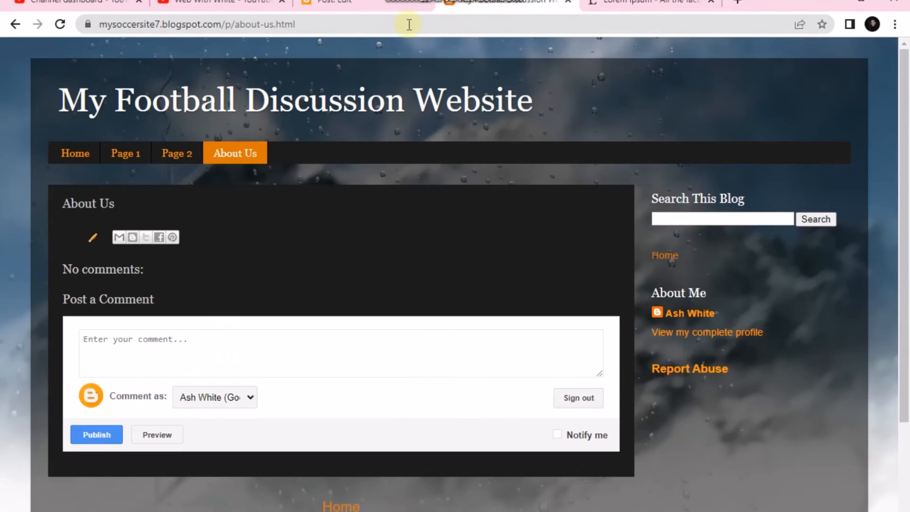
left_click(353, 2)
left_click(174, 220)
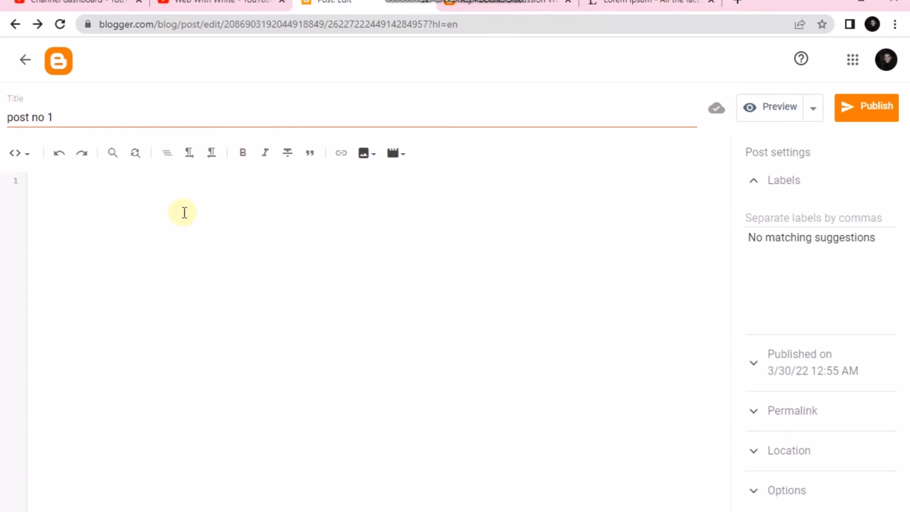
key("ctrl+v")
left_click(848, 110)
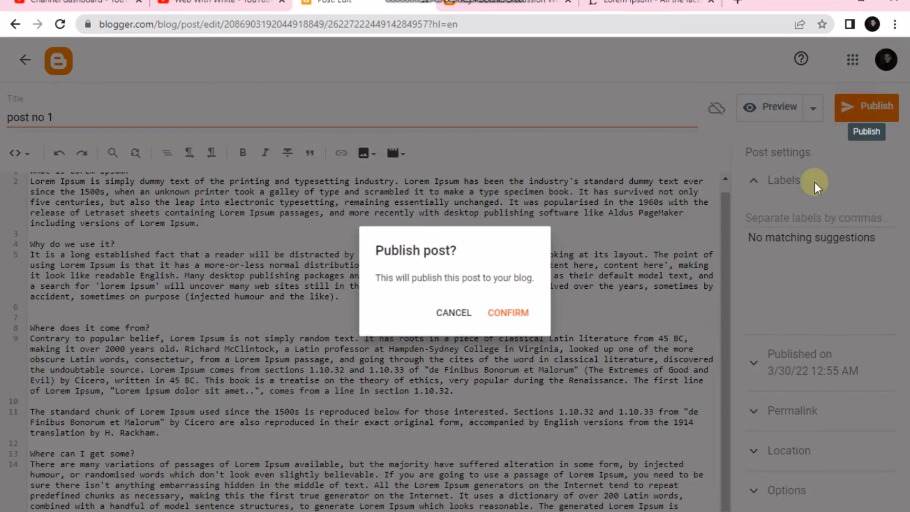
left_click(531, 319)
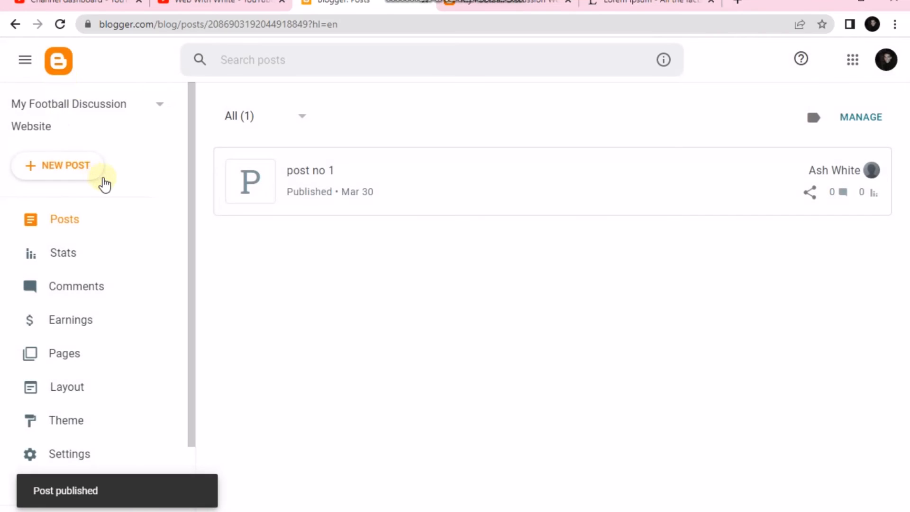
Step: Create a new post titled "post no 2", paste the copied Lorem Ipsum text into its body and publish it
left_click(77, 174)
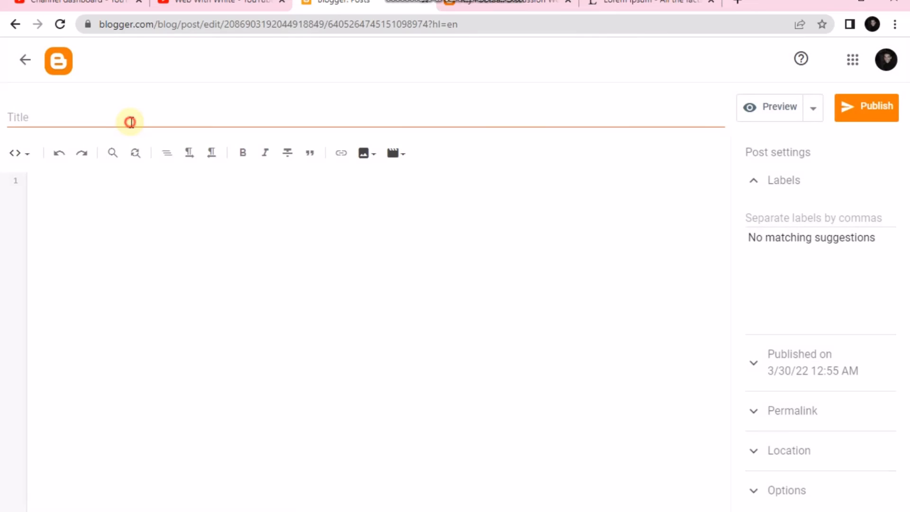
left_click(129, 117)
key("super+v")
left_click(101, 217)
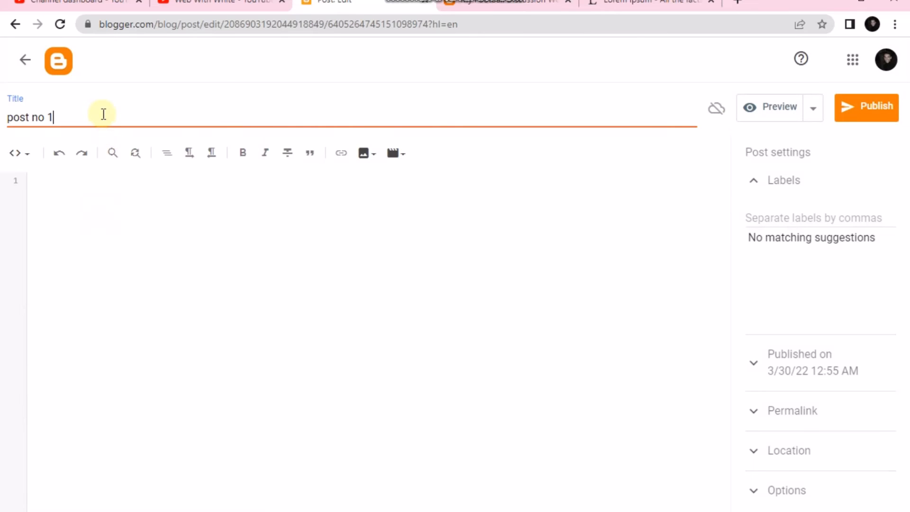
left_click(177, 188)
key("super+v")
left_click(142, 265)
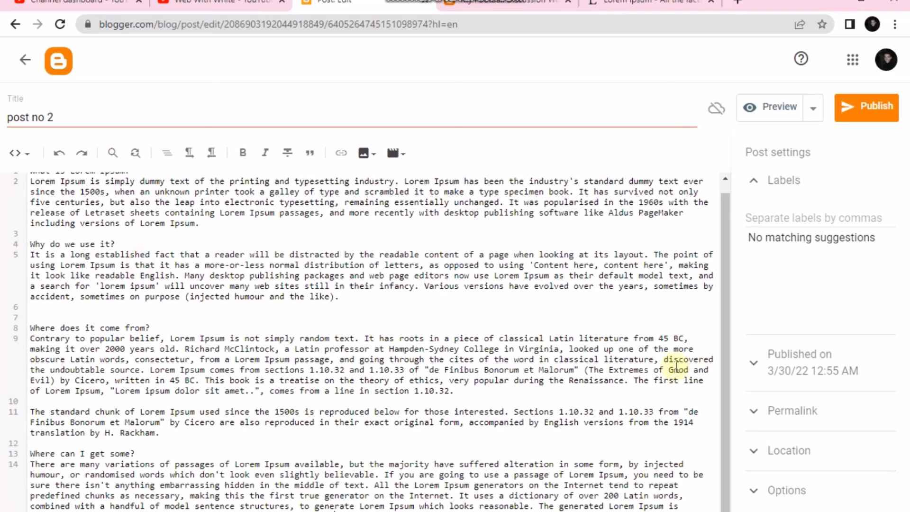
left_click(870, 110)
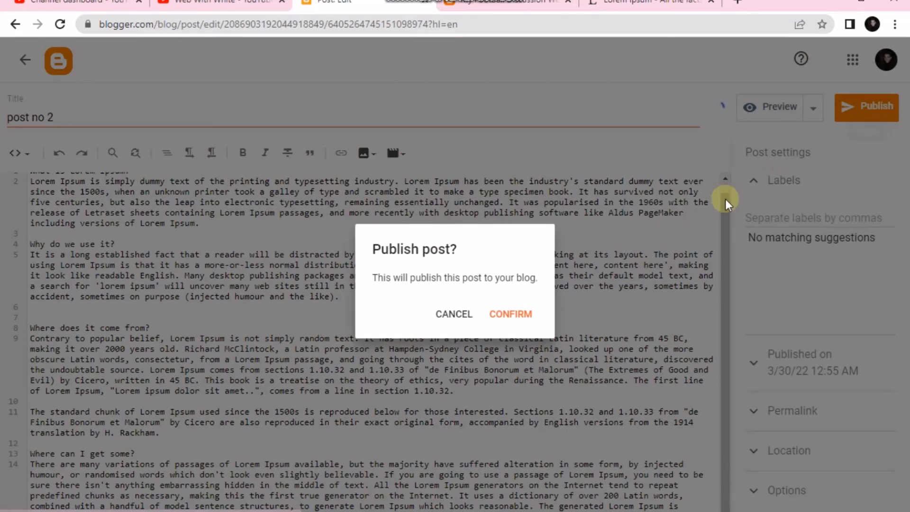
left_click(517, 312)
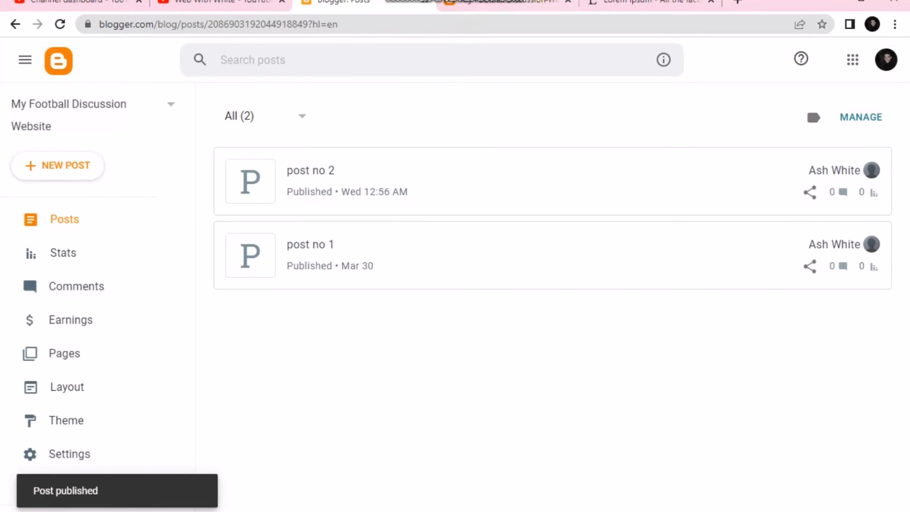
Step: Open the live blog's home page at mysoccersite7.blogspot.com and look through the published posts down to the footer
left_click(514, 8)
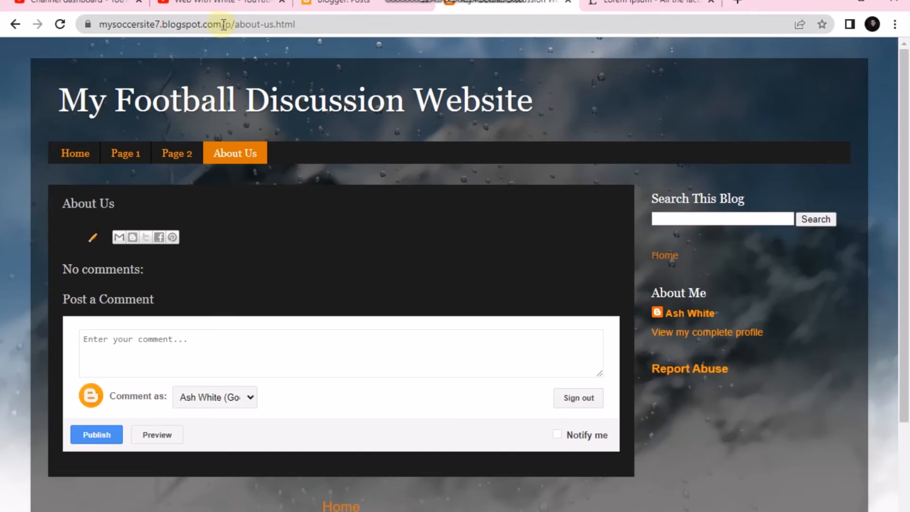
left_click_drag(223, 24, 361, 16)
key("BackSpace")
key("Return")
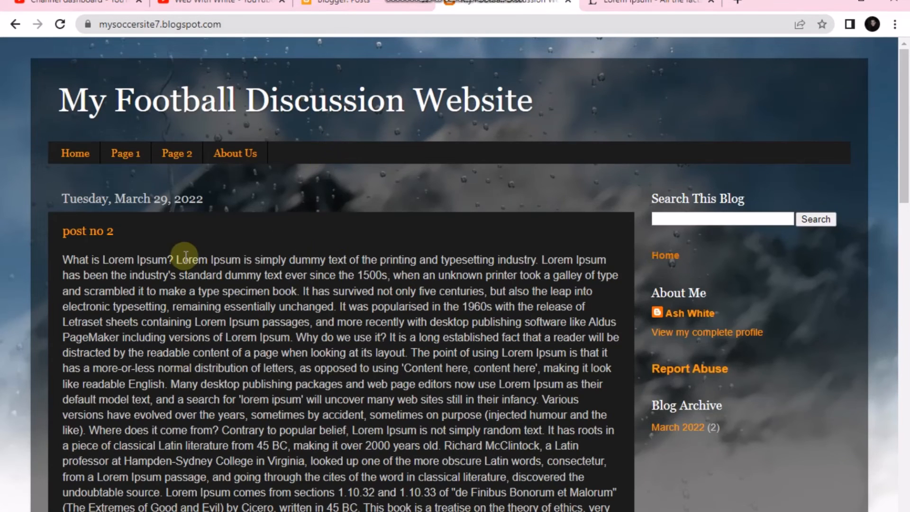
scroll(156, 219, "down", 1)
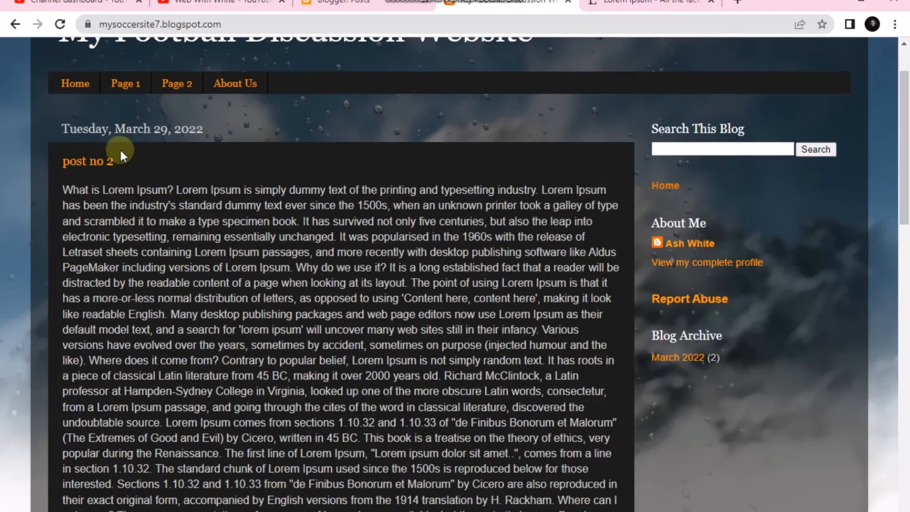
scroll(108, 171, "down", 8)
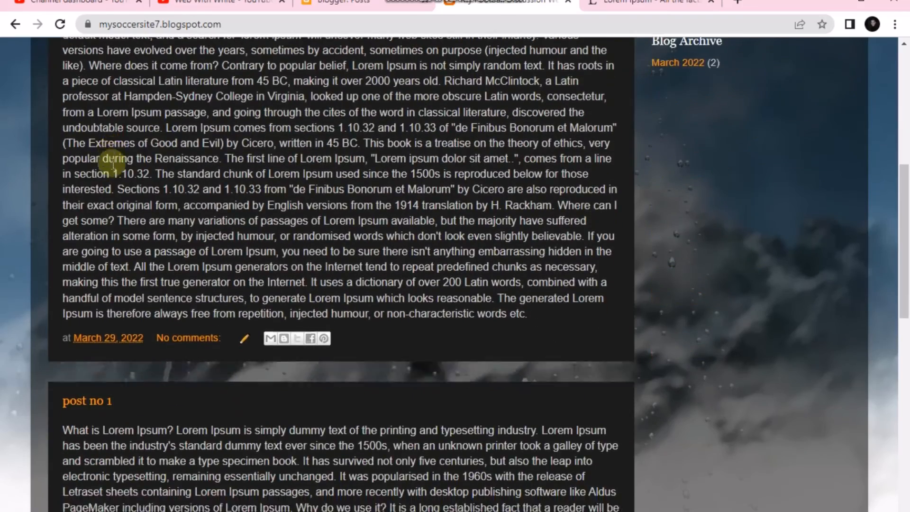
scroll(442, 342, "down", 5)
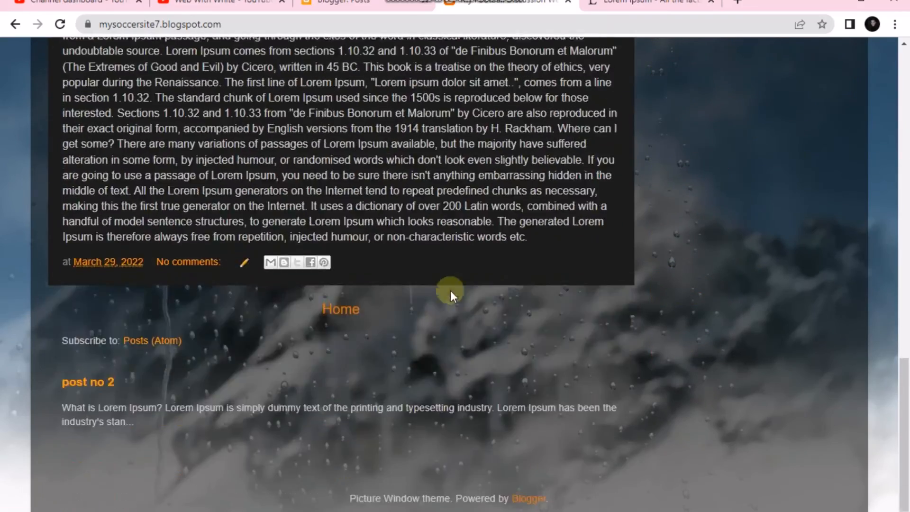
scroll(379, 280, "up", 14)
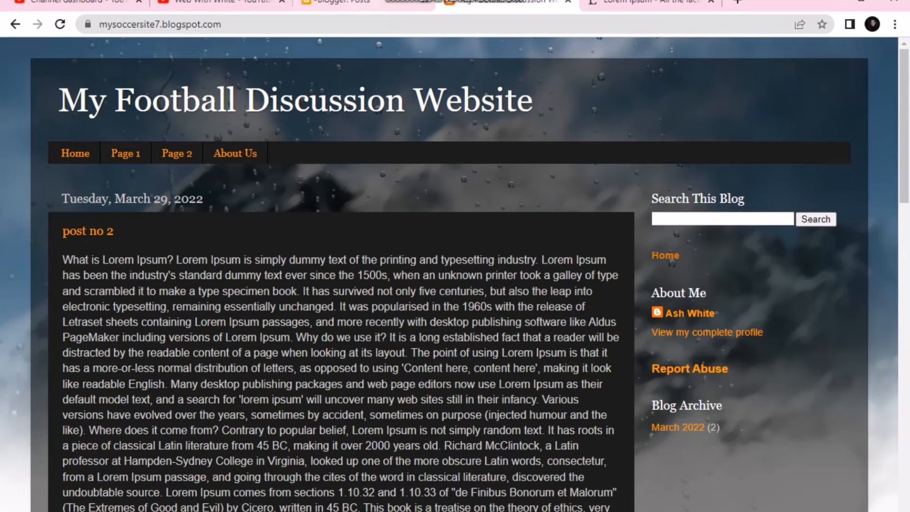
Step: Open the blog's layout in Blogger and compare its right-sidebar gadgets with the live blog
left_click(341, 3)
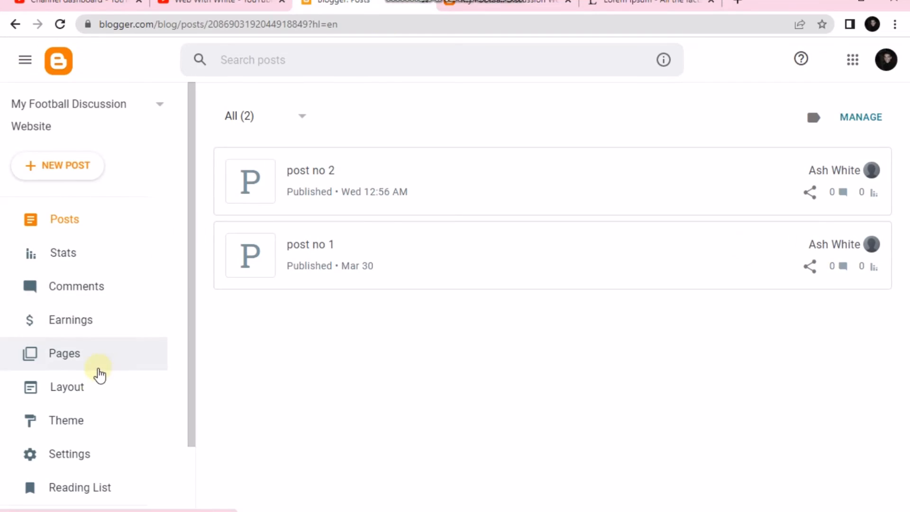
left_click(94, 385)
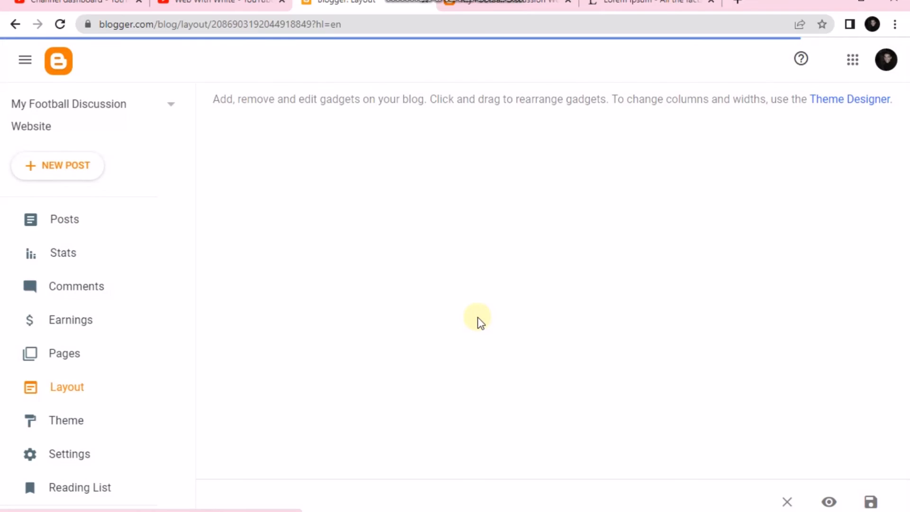
scroll(473, 317, "down", 3)
scroll(474, 307, "down", 6)
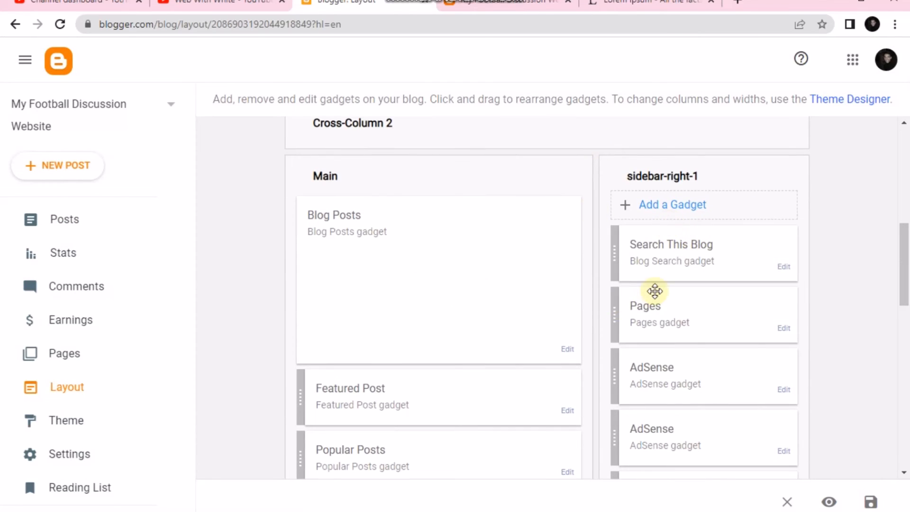
scroll(654, 289, "down", 3)
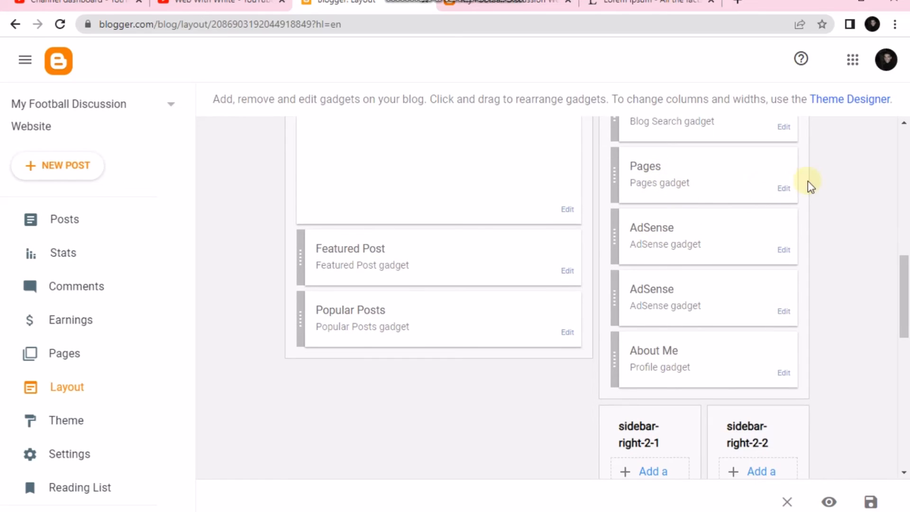
key("ctrl+Tab")
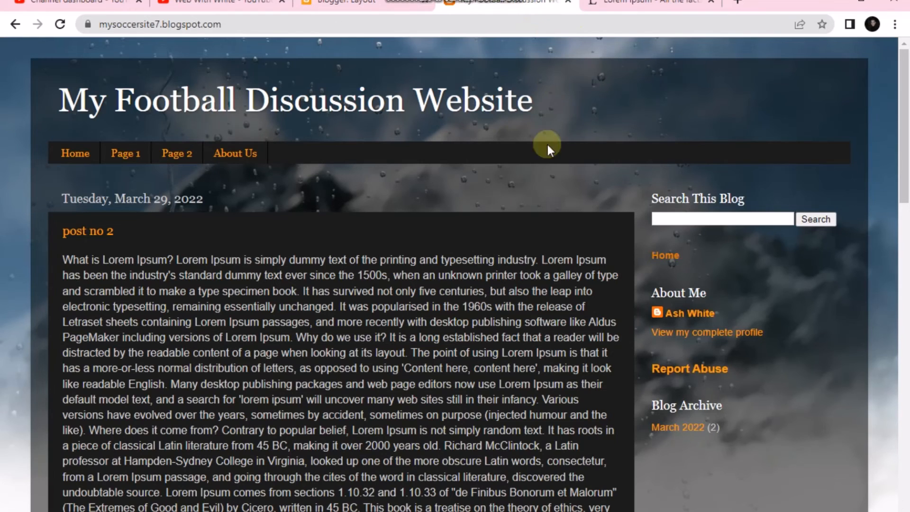
key("ctrl+shift+Tab")
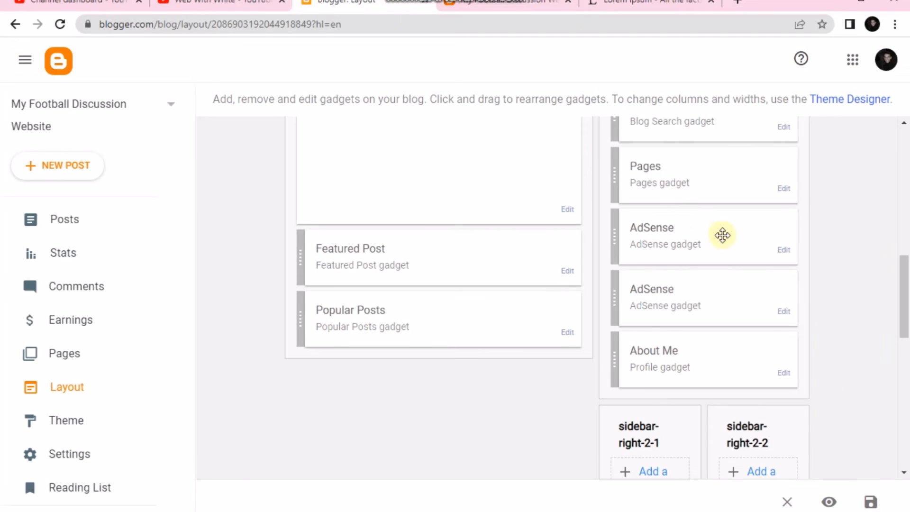
Step: Add "Page 1" to the page list of the sidebar-right-1 Pages gadget and save the gadget
left_click(784, 190)
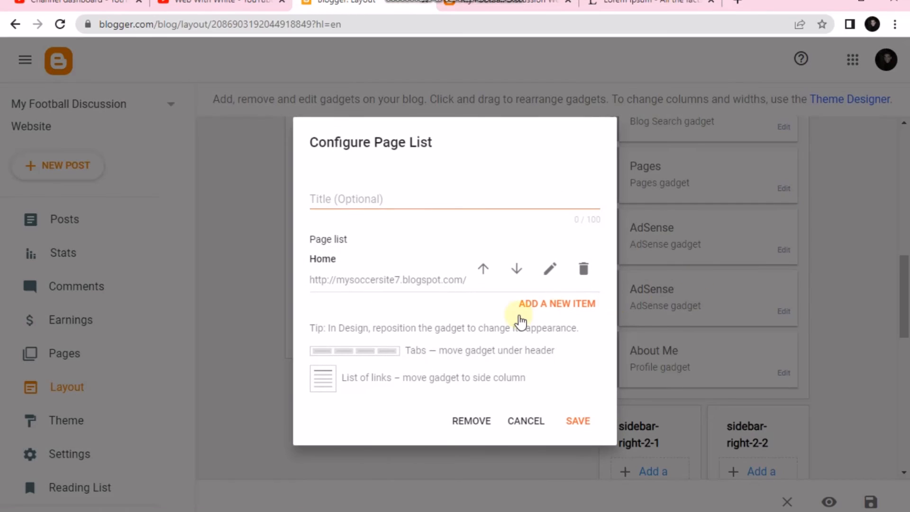
left_click(548, 303)
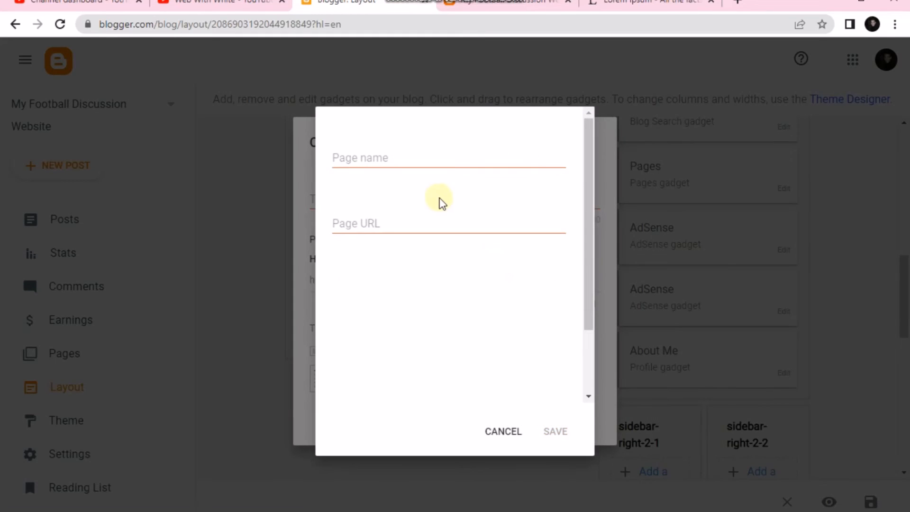
left_click(428, 151)
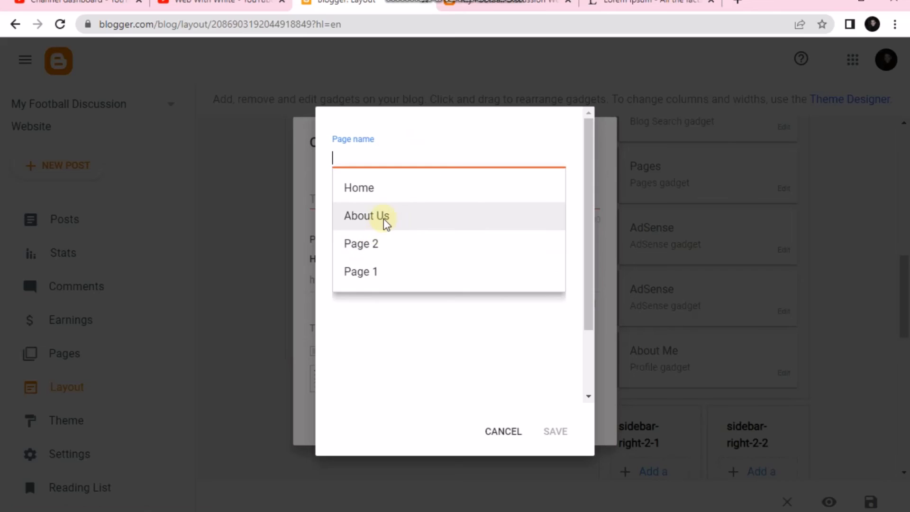
left_click(365, 271)
left_click(555, 431)
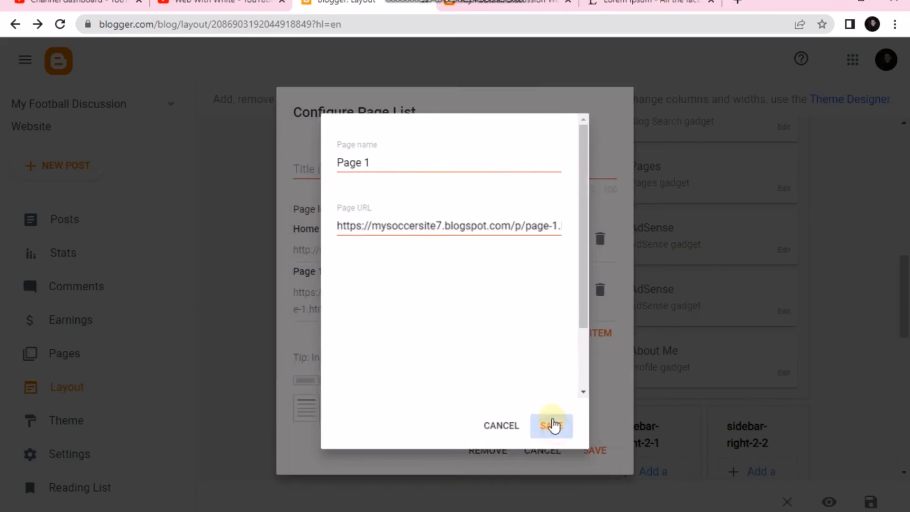
left_click(595, 450)
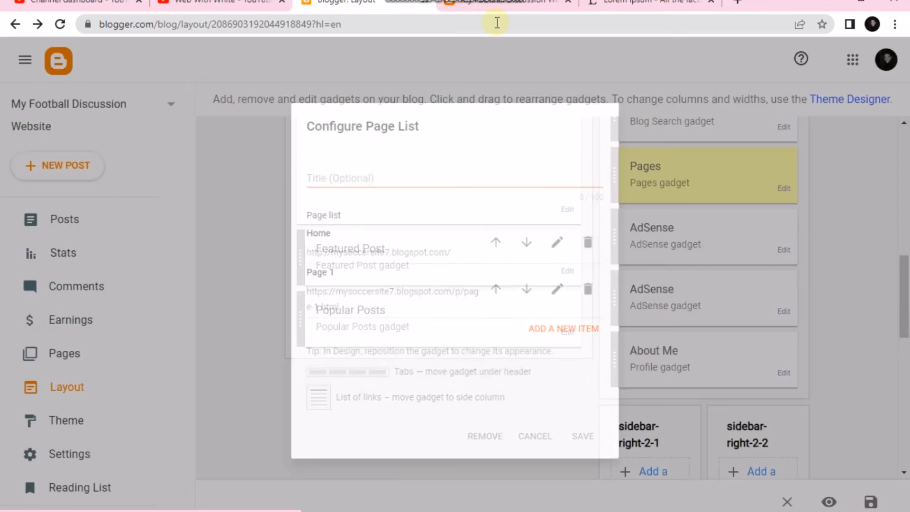
Step: Reload the live blog and check the page links and other gadgets in its right sidebar
left_click(493, 4)
left_click(59, 24)
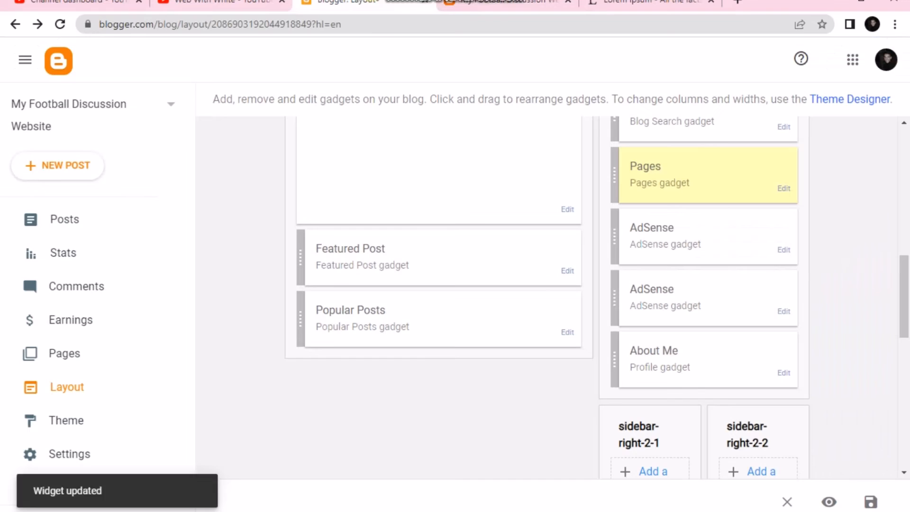
left_click(339, 4)
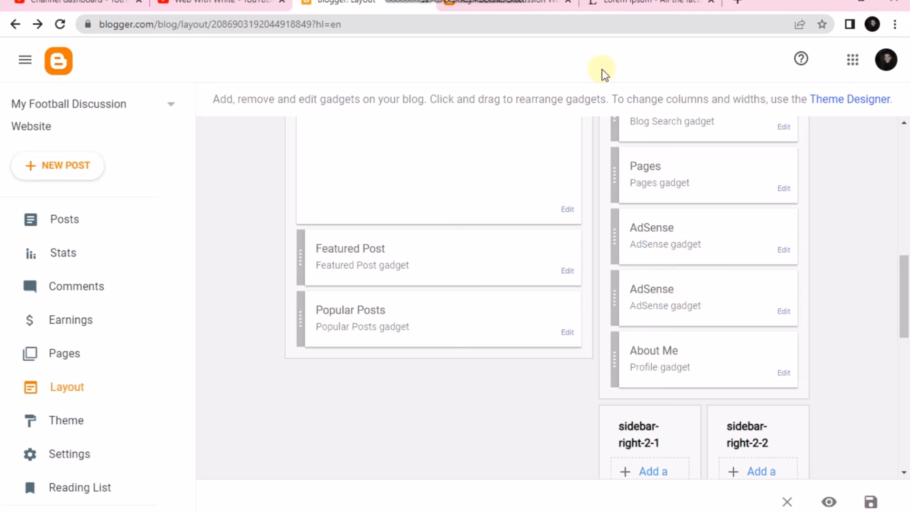
left_click(511, 5)
scroll(692, 284, "down", 5)
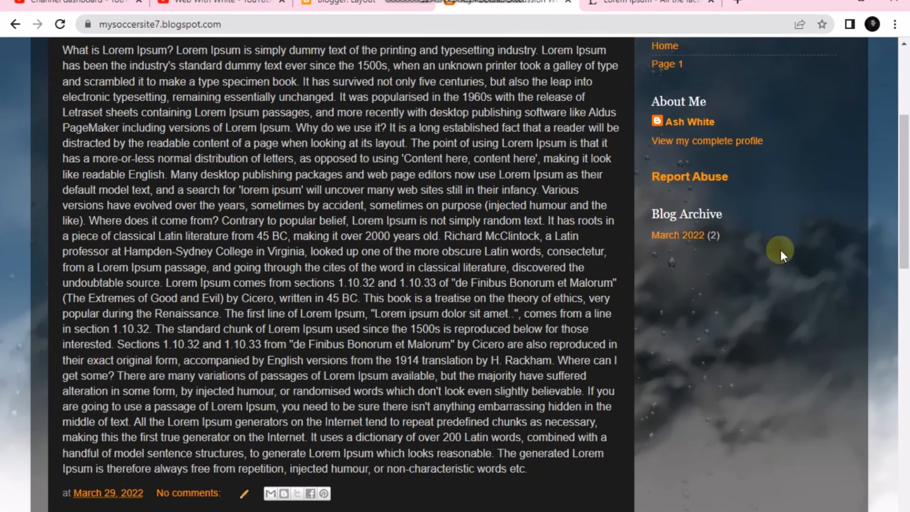
Step: Remove the Blog Archive gadget from the sidebar-right-3 section of the Blogger layout
left_click(350, 5)
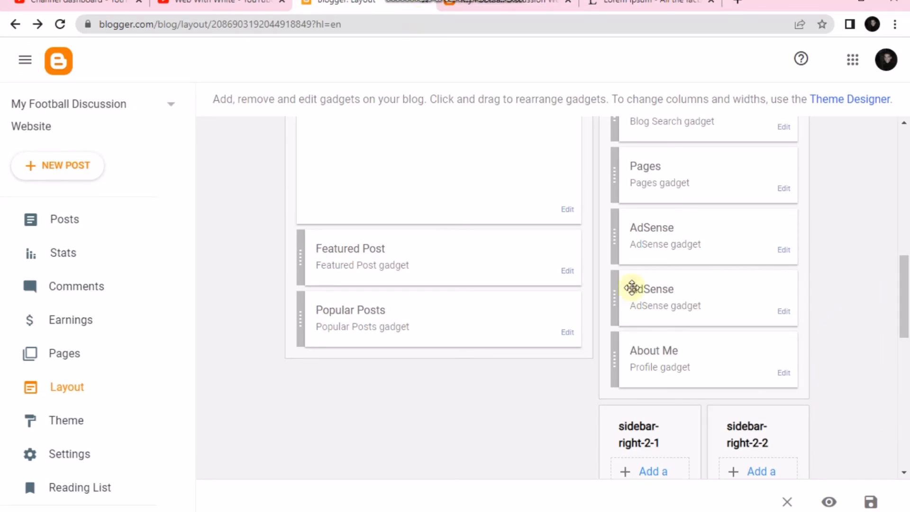
scroll(632, 289, "down", 4)
scroll(624, 273, "up", 4)
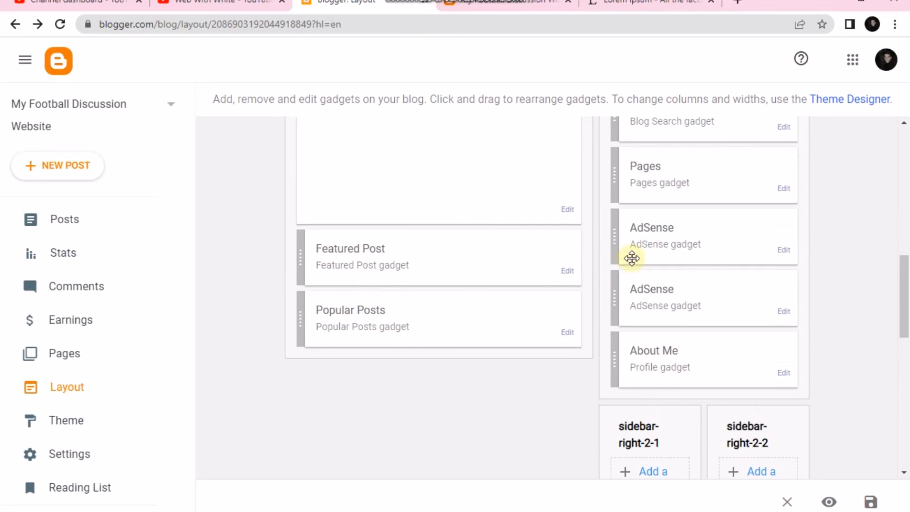
scroll(647, 245, "down", 3)
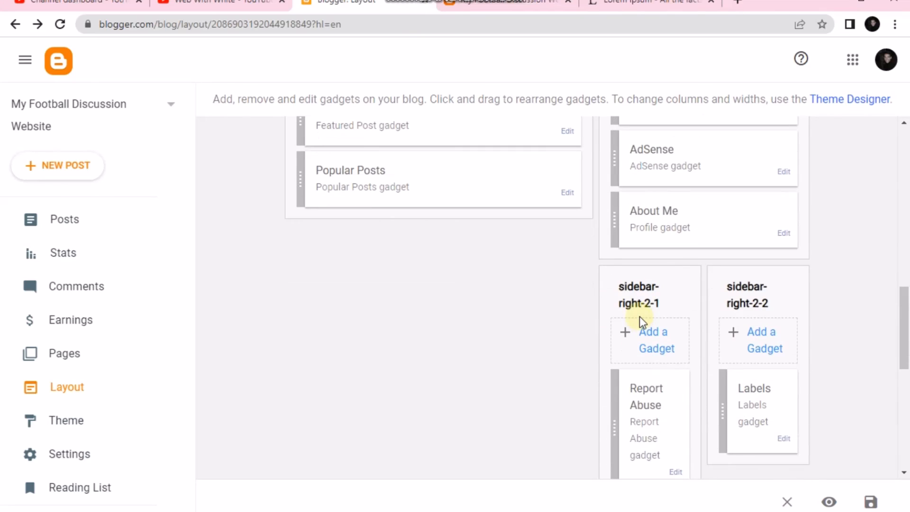
scroll(649, 307, "down", 7)
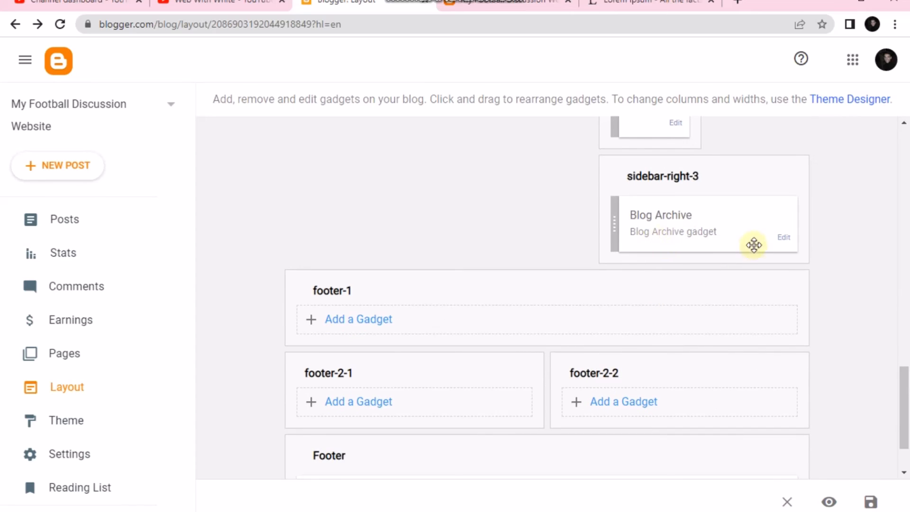
left_click(778, 236)
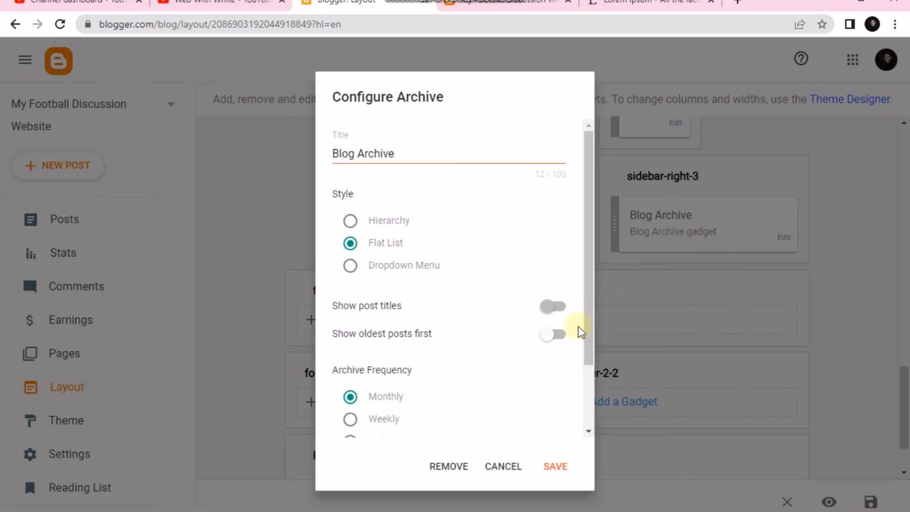
scroll(485, 393, "down", 3)
left_click(459, 480)
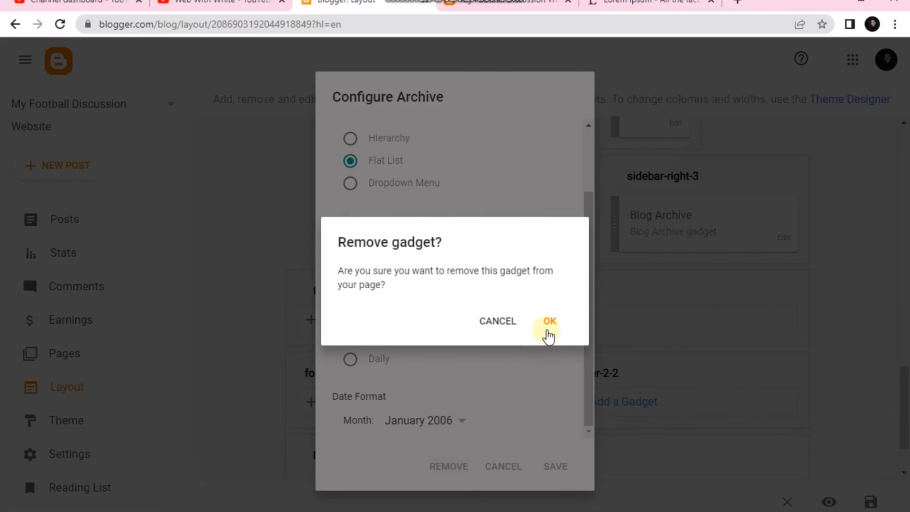
left_click(546, 327)
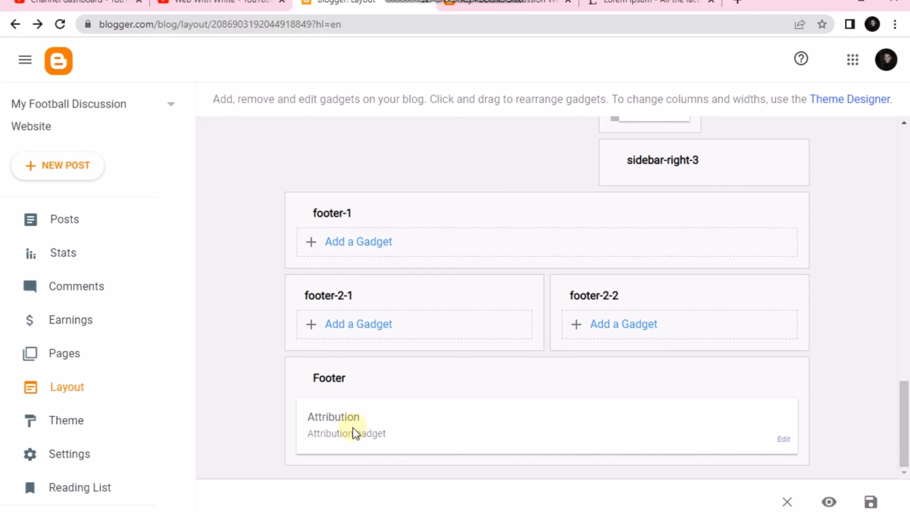
Step: Examine the attribution text in the live blog's footer and return to the footer sections of the Blogger layout
left_click(497, 3)
scroll(479, 329, "down", 4)
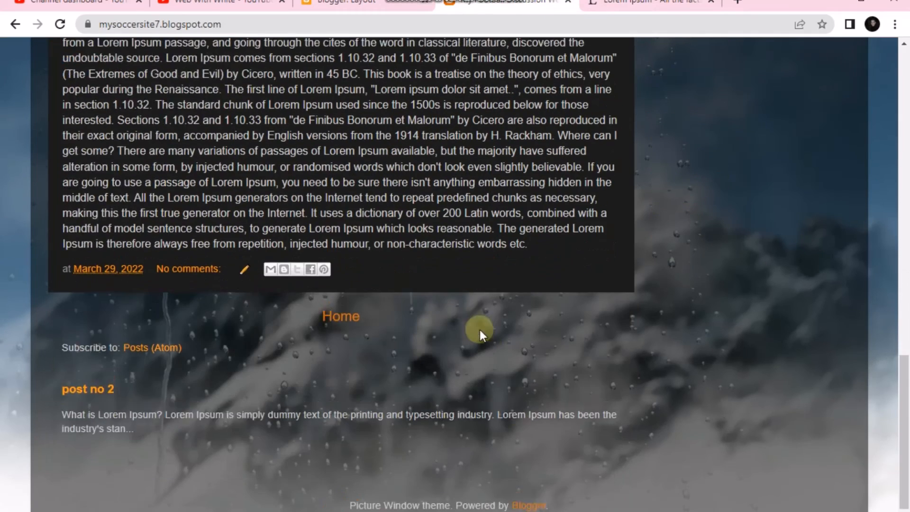
left_click_drag(384, 496, 586, 469)
left_click(557, 222)
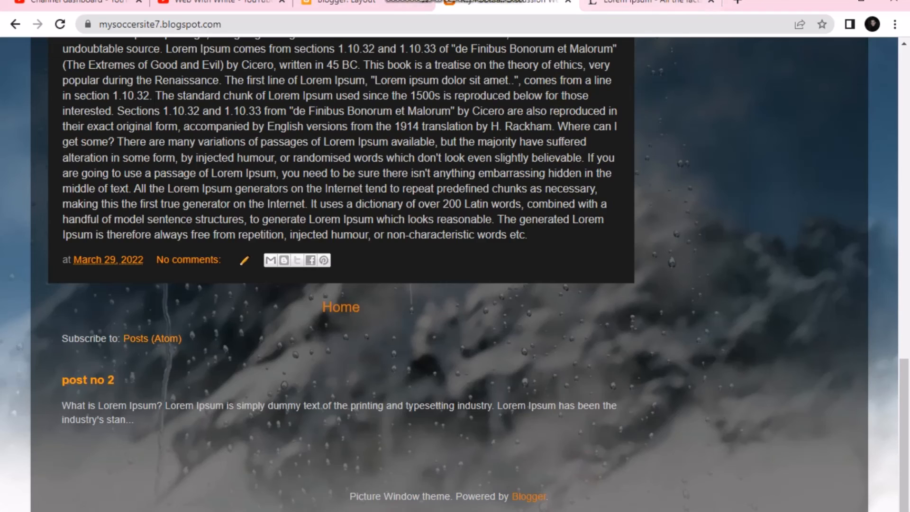
left_click(368, 2)
scroll(374, 432, "up", 3)
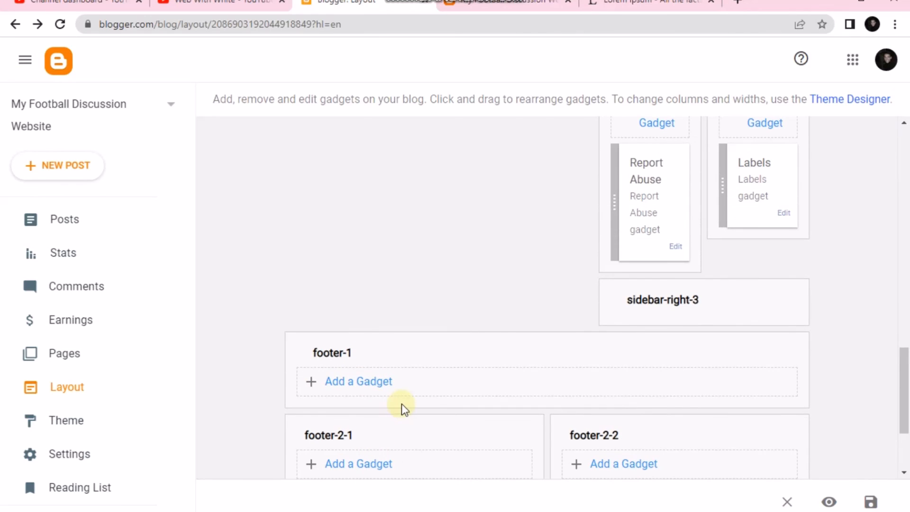
Step: Add a Contact Form gadget titled "Contact Form" to the footer-1 section of the layout and save the gadget
left_click(366, 381)
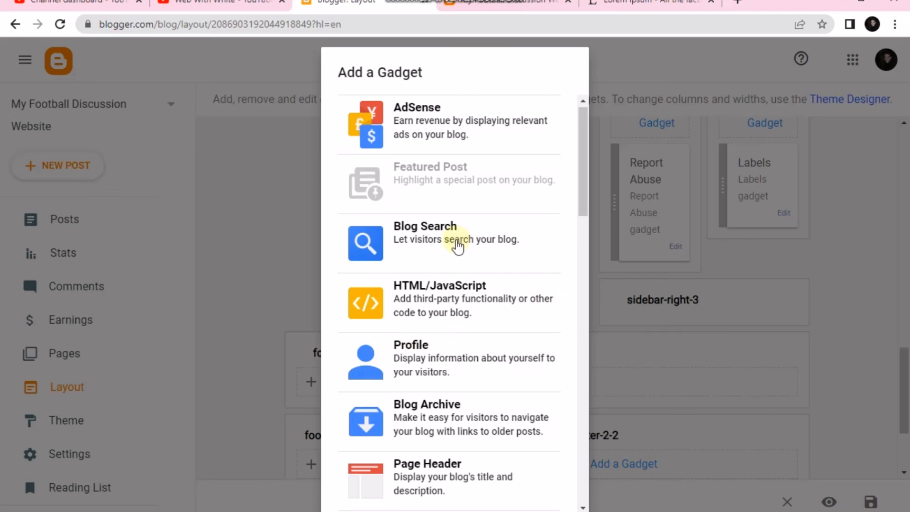
scroll(455, 244, "down", 10)
scroll(417, 218, "up", 7)
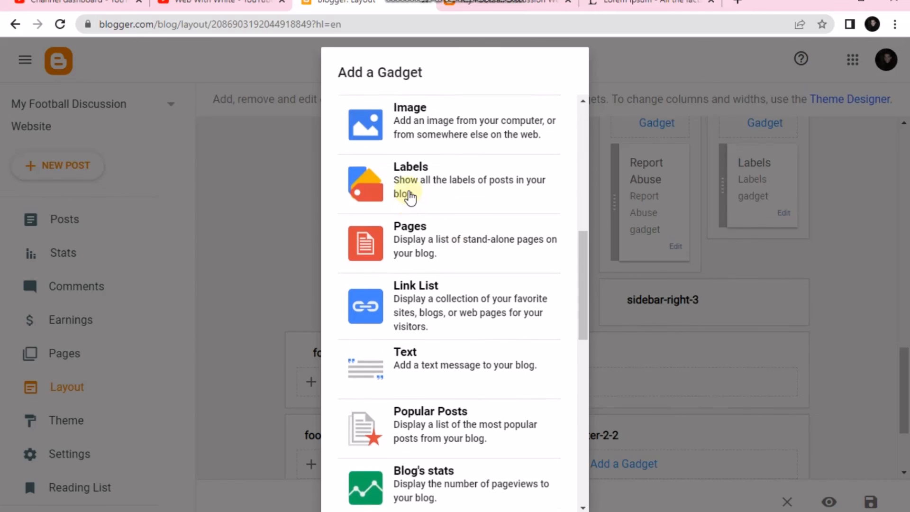
scroll(425, 212, "up", 2)
scroll(431, 237, "down", 9)
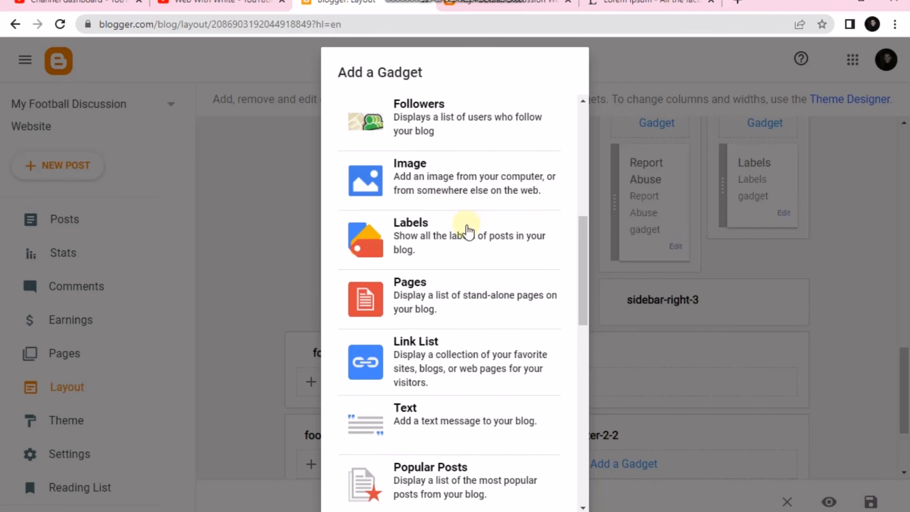
scroll(399, 162, "up", 3)
scroll(406, 228, "down", 2)
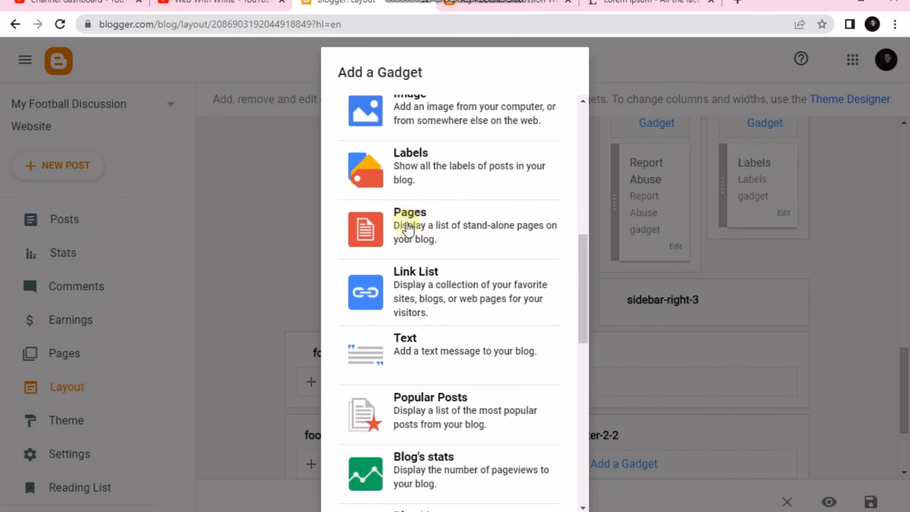
scroll(410, 219, "up", 3)
scroll(411, 240, "down", 3)
scroll(409, 233, "up", 2)
scroll(462, 343, "down", 5)
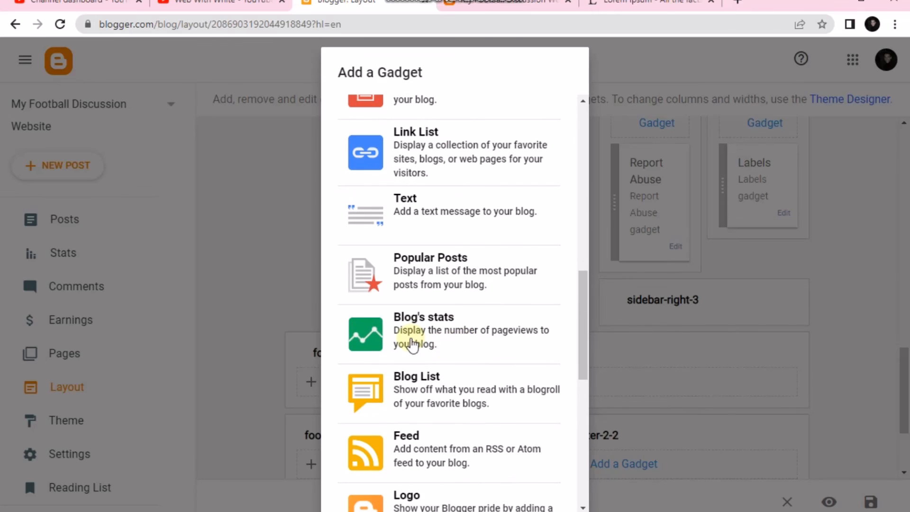
scroll(385, 322, "down", 3)
scroll(406, 265, "down", 6)
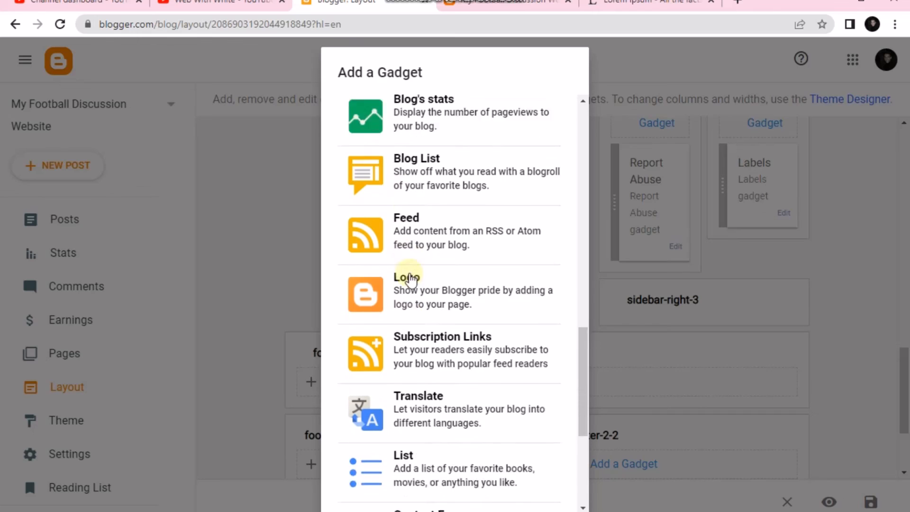
scroll(400, 224, "down", 2)
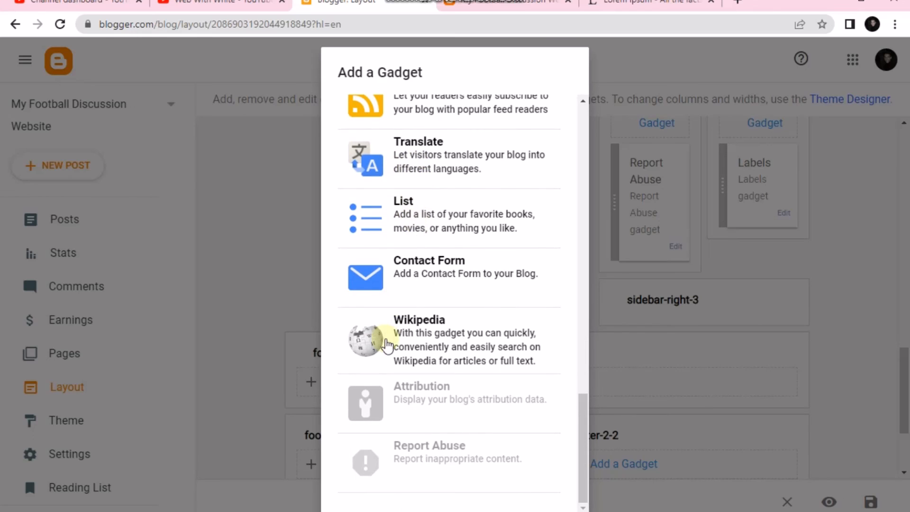
left_click(423, 279)
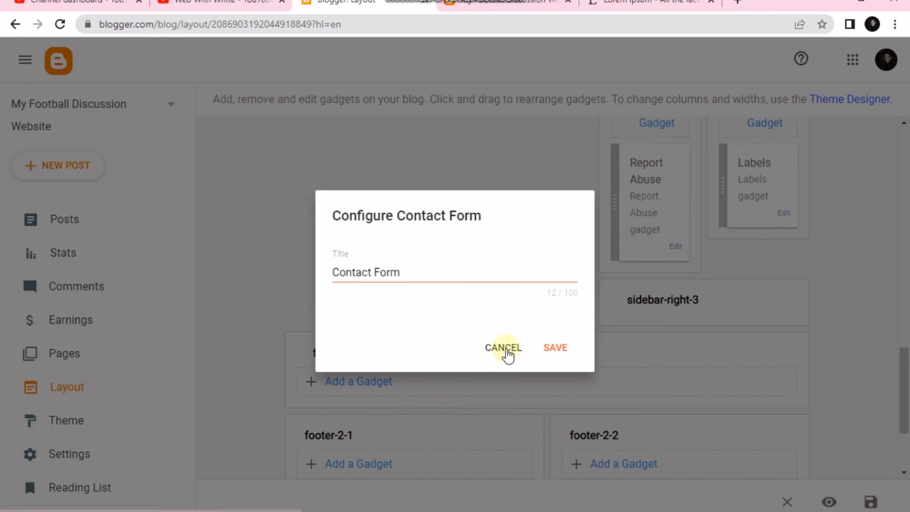
left_click(566, 359)
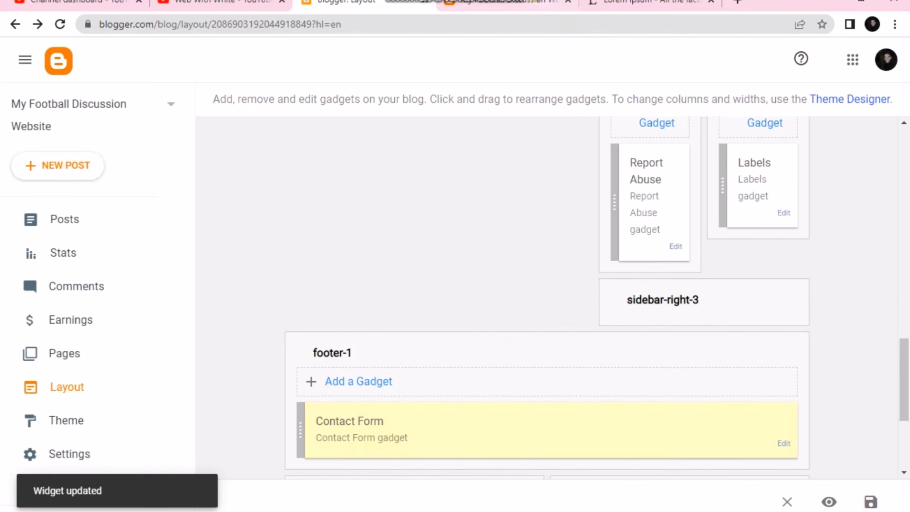
Step: Reload the live blog and check the contact form's fields in the footer and the page header and sidebar
left_click(497, 2)
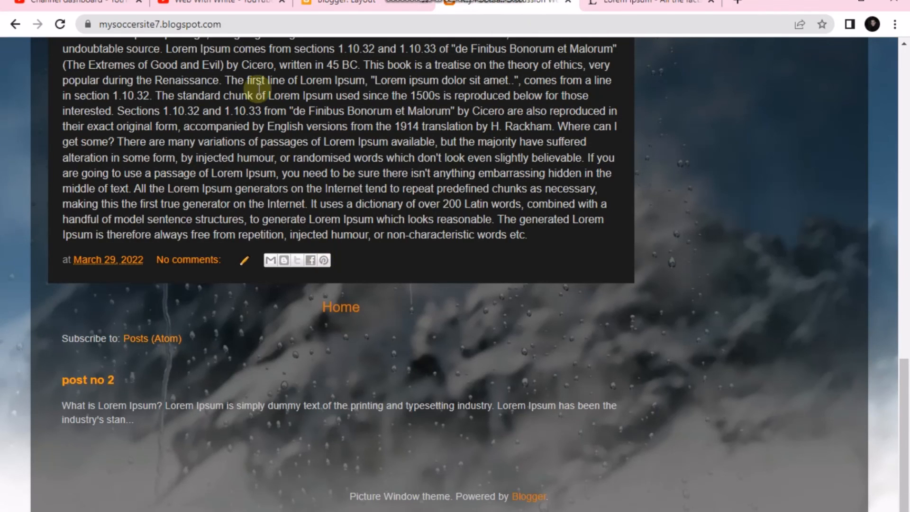
left_click(60, 24)
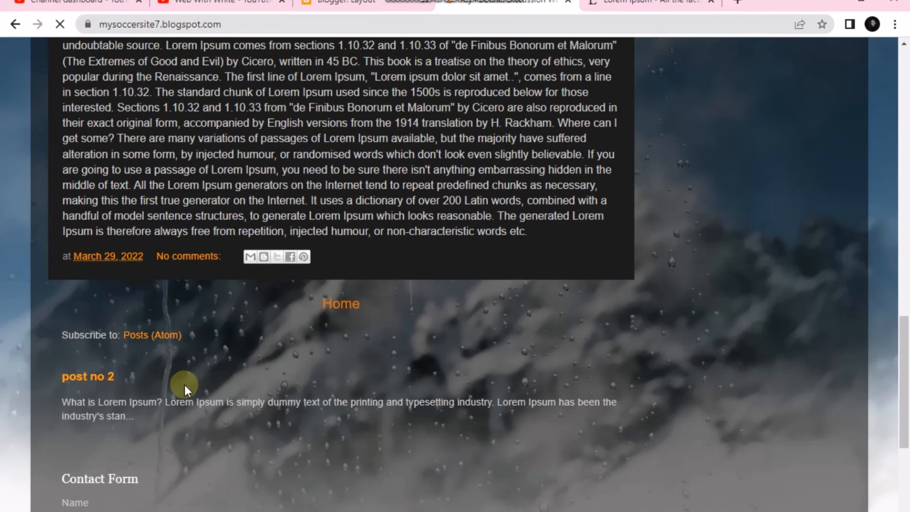
scroll(184, 385, "down", 4)
scroll(184, 385, "down", 1)
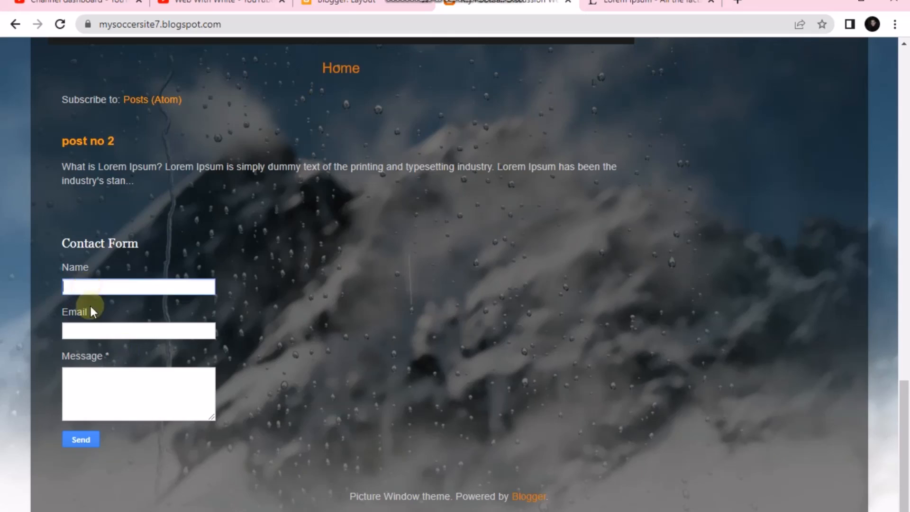
scroll(87, 410, "up", 10)
scroll(108, 403, "down", 10)
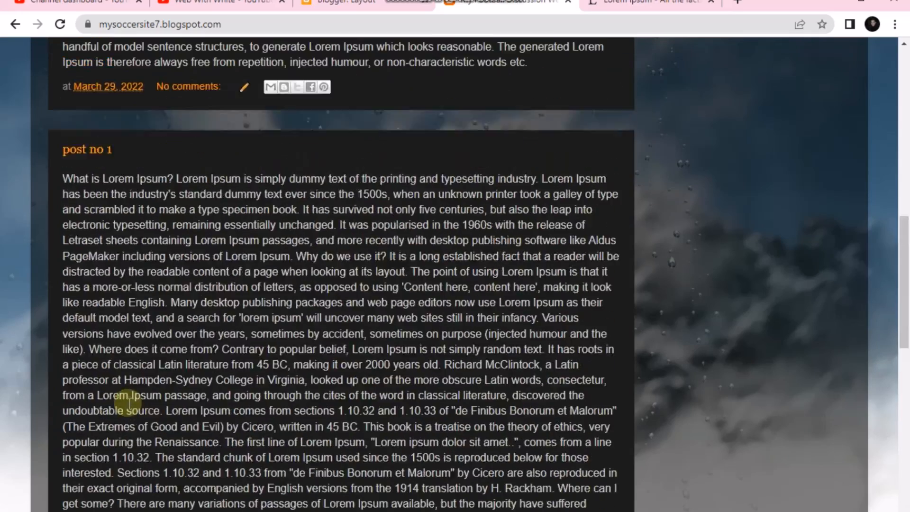
left_click(135, 379)
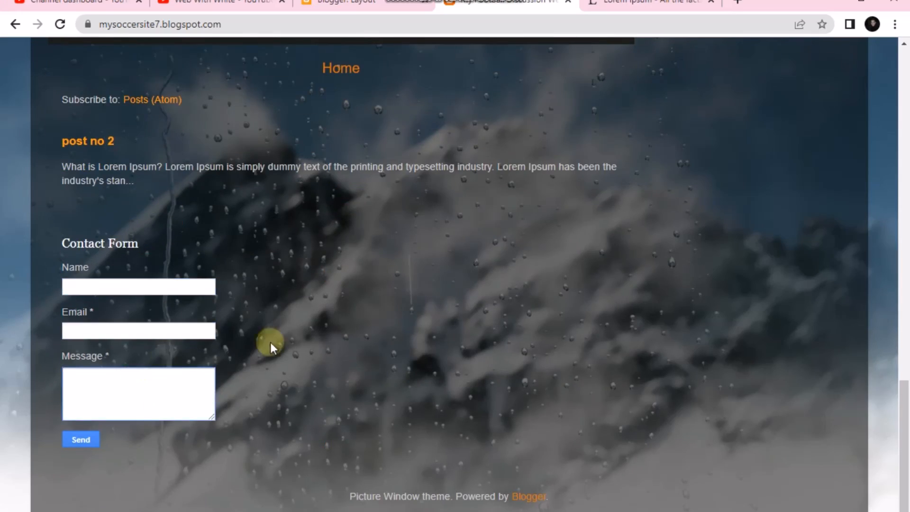
scroll(419, 348, "up", 20)
scroll(418, 347, "up", 1)
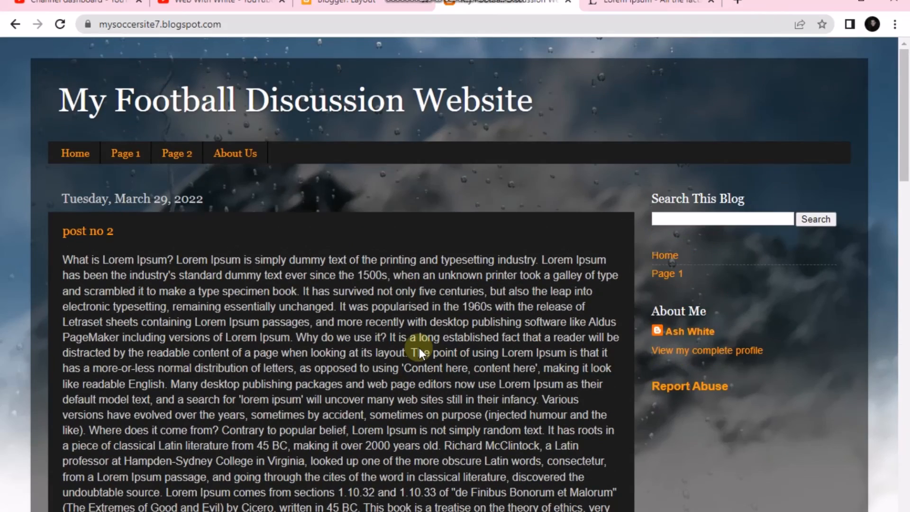
Step: Return to the Blogger layout and save the current gadget arrangement
left_click(363, 2)
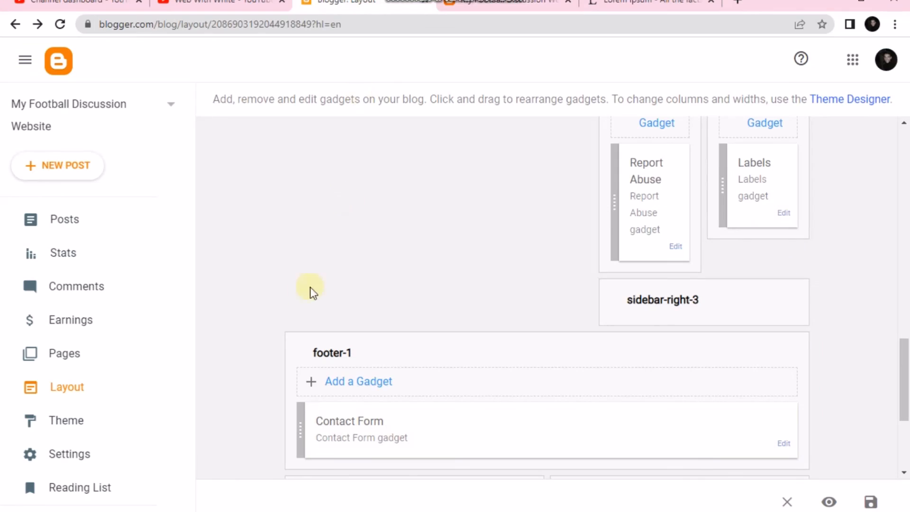
scroll(292, 306, "up", 4)
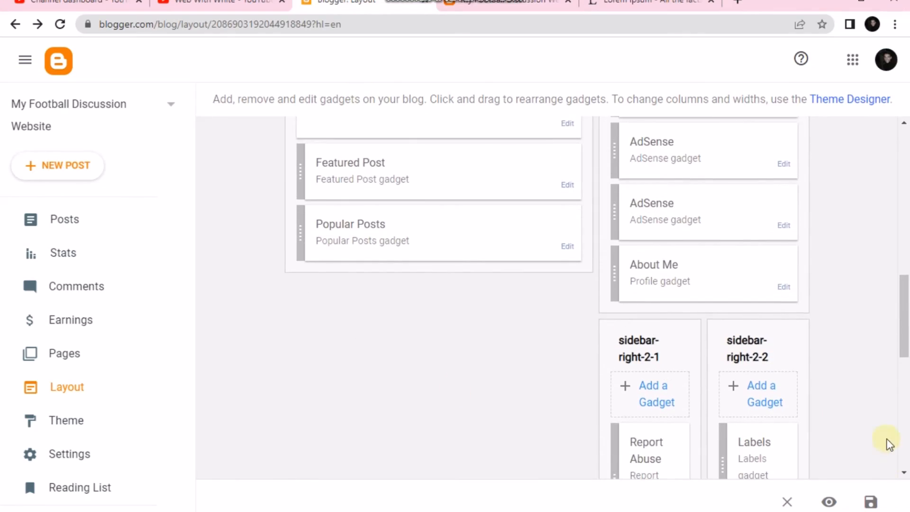
left_click(870, 501)
scroll(428, 456, "up", 6)
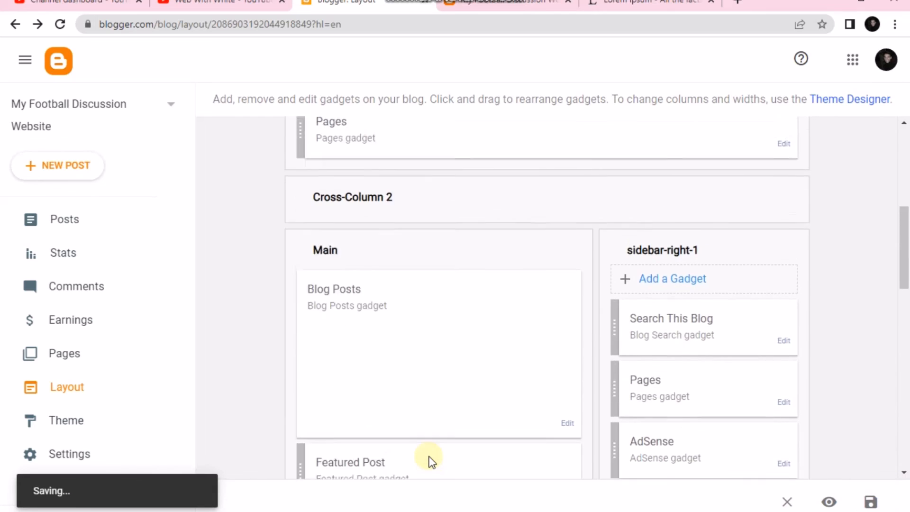
scroll(428, 456, "up", 7)
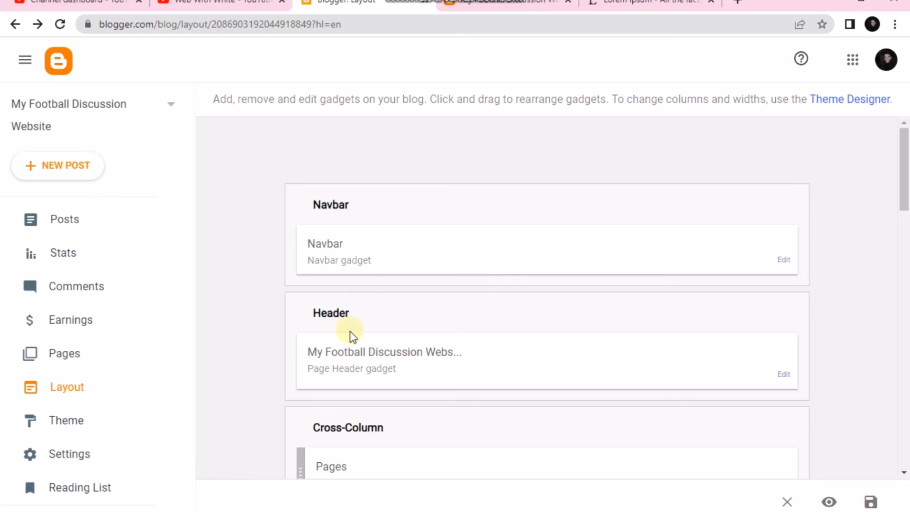
Step: Review the layout sections and the gadgets available for sidebar-right-1, and close the gadget list without adding any
scroll(366, 402, "down", 8)
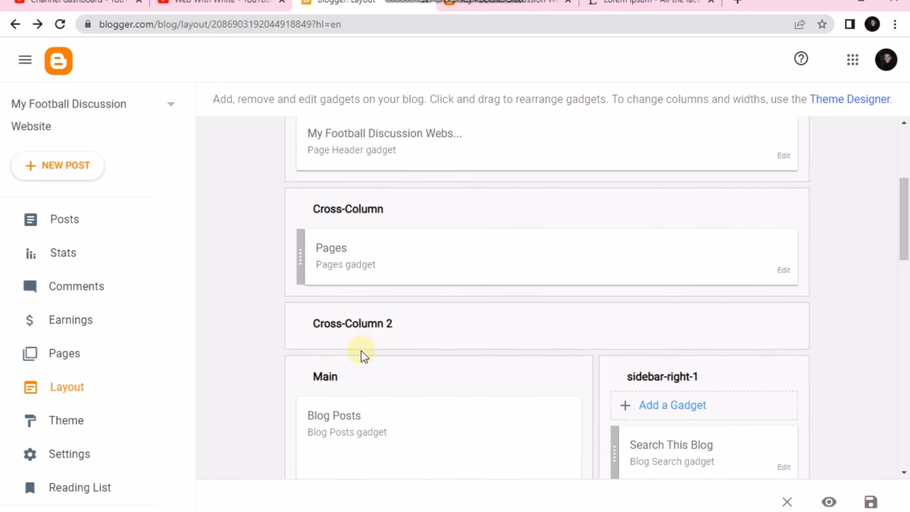
scroll(569, 352, "up", 2)
scroll(678, 260, "down", 12)
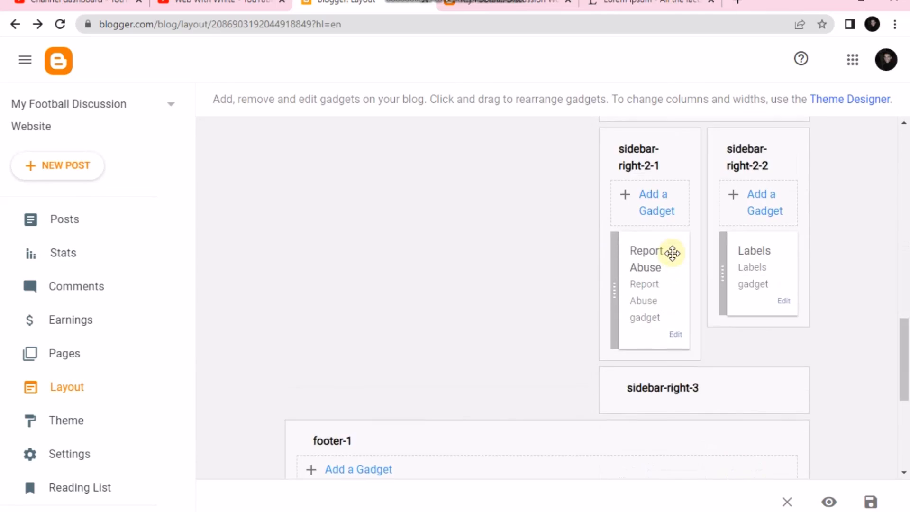
scroll(670, 251, "up", 7)
left_click(647, 138)
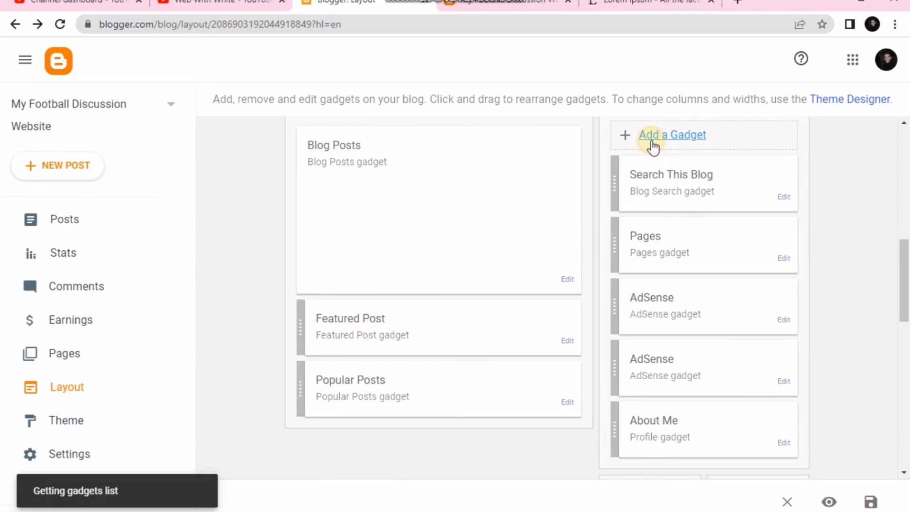
scroll(451, 189, "down", 4)
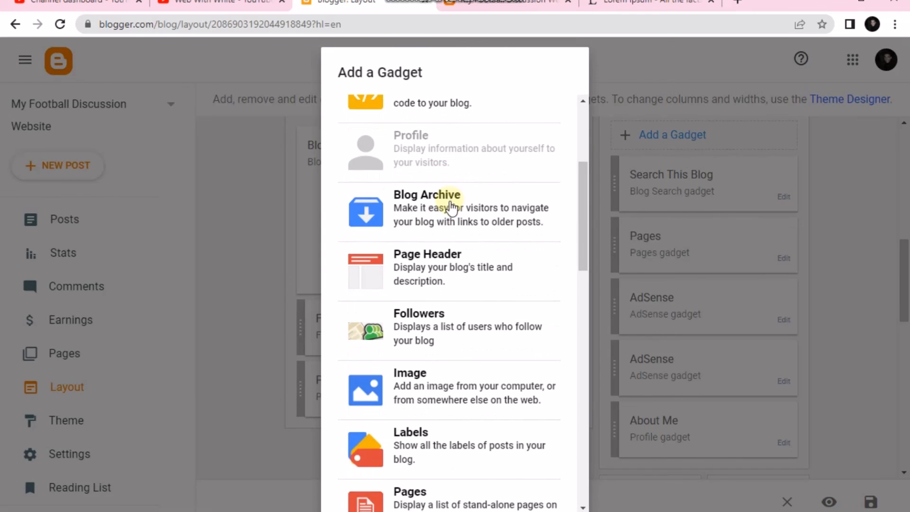
scroll(420, 363, "up", 4)
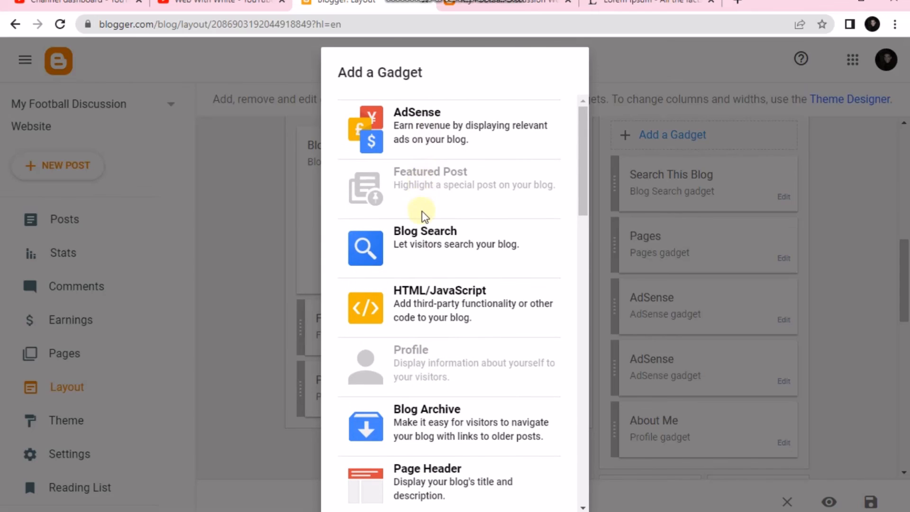
scroll(423, 259, "down", 1)
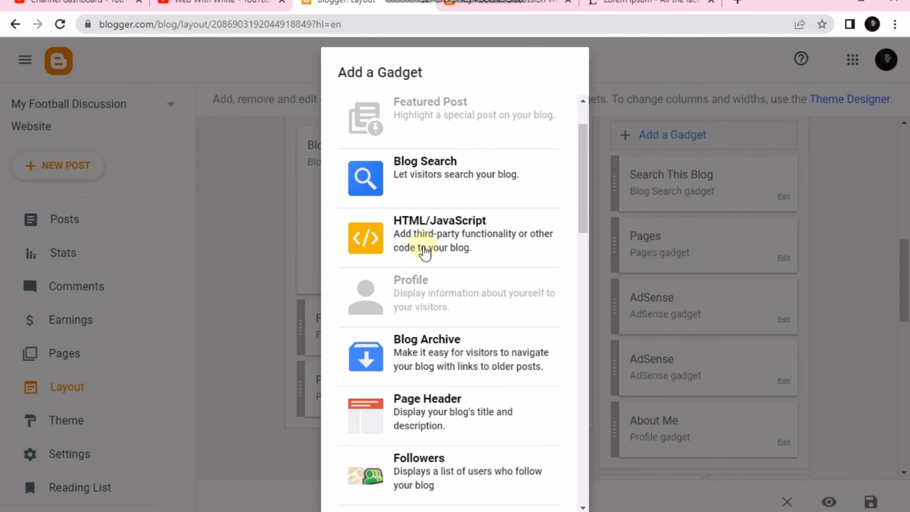
left_click(310, 253)
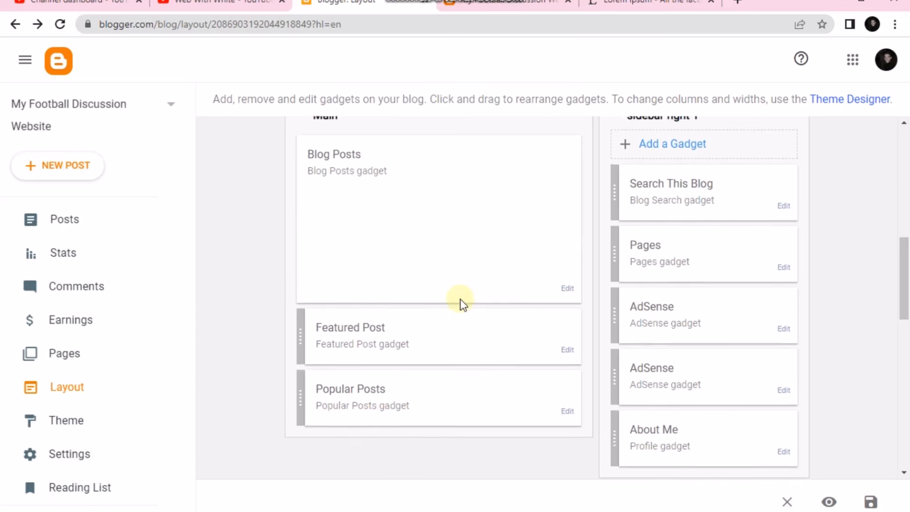
scroll(461, 305, "up", 5)
scroll(462, 303, "up", 2)
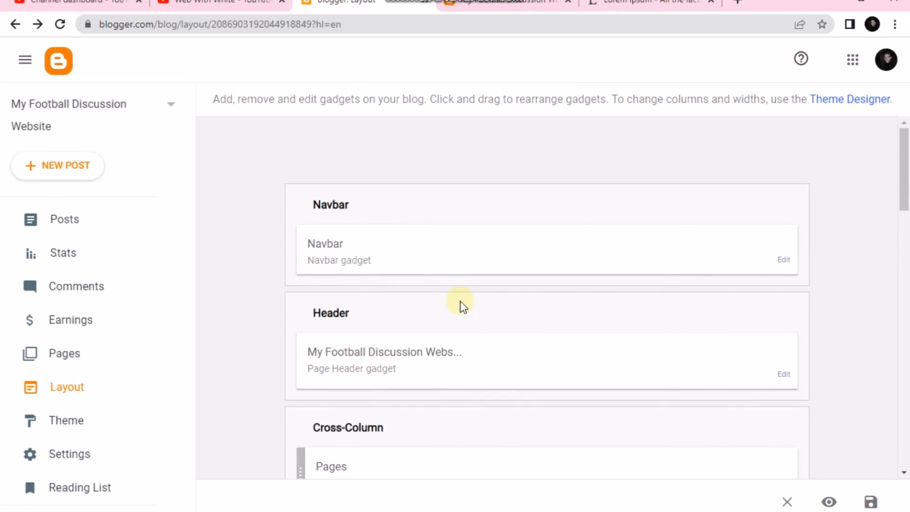
Step: Switch to the live blog and look through its published posts down the page
left_click(502, 3)
scroll(282, 469, "down", 15)
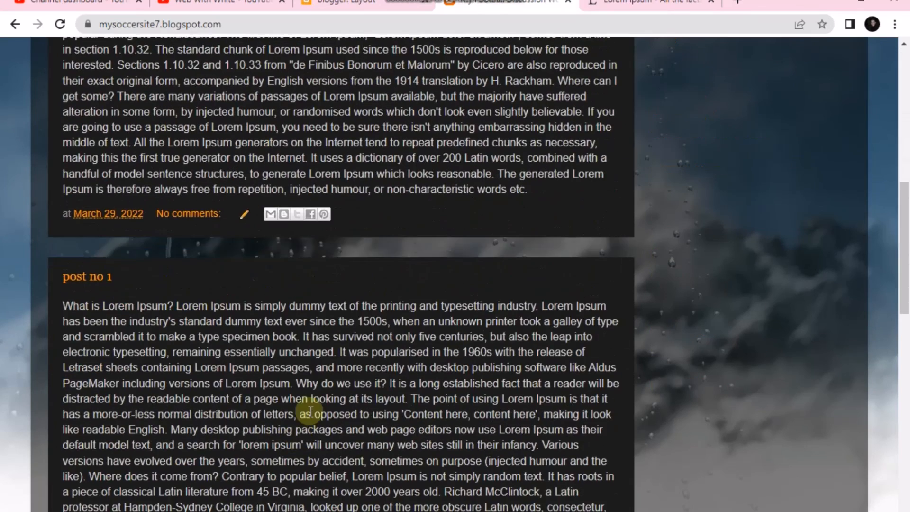